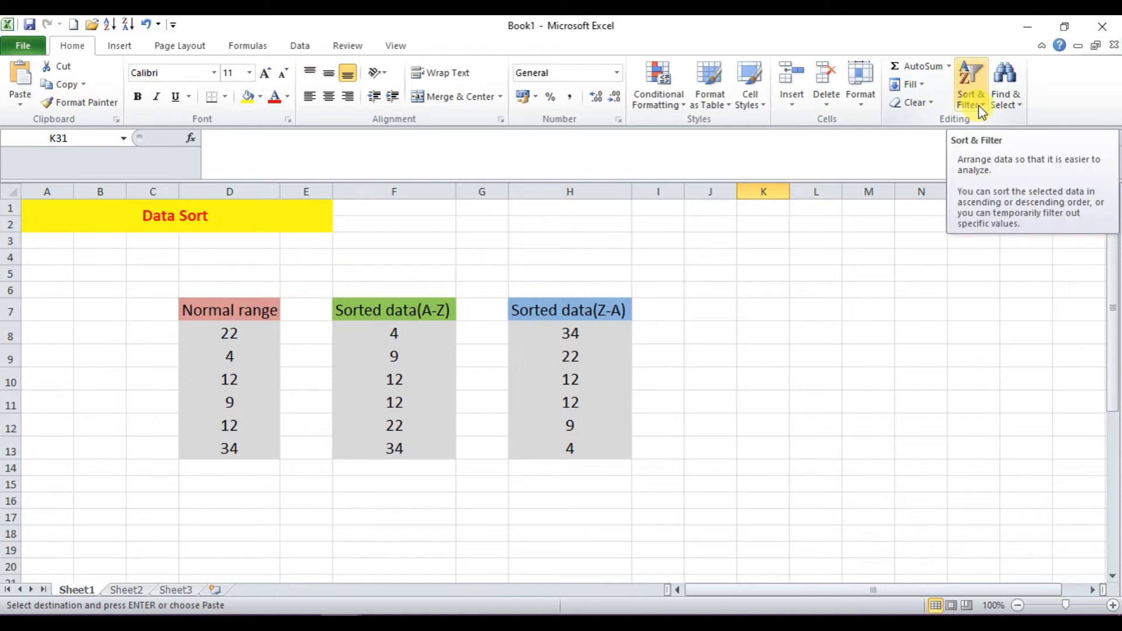
pyautogui.click(984, 105)
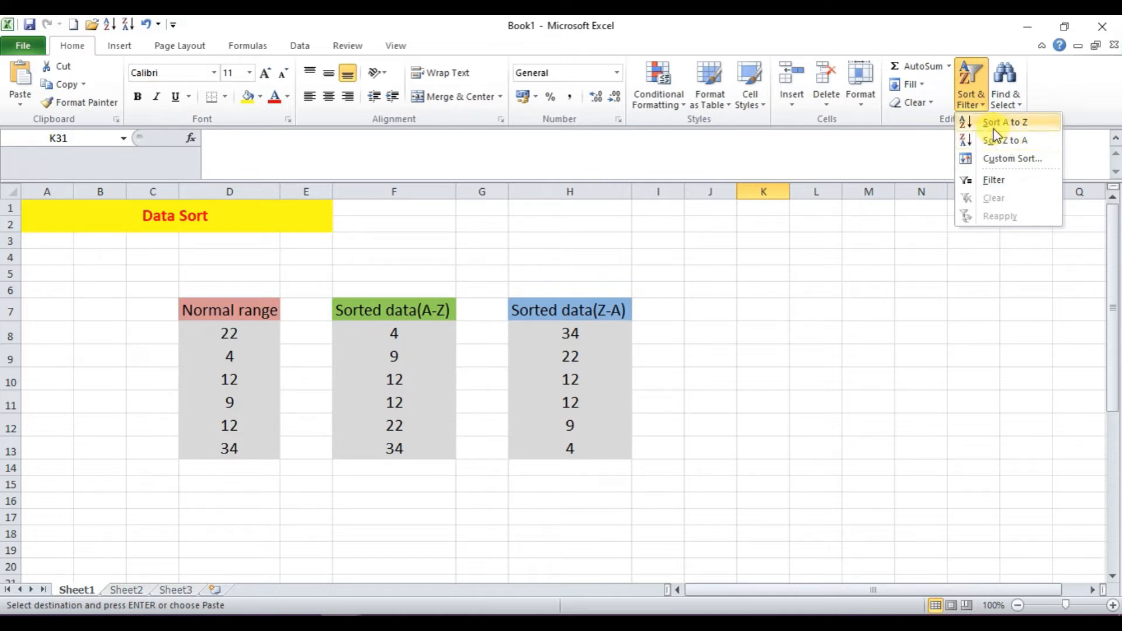
pyautogui.click(682, 381)
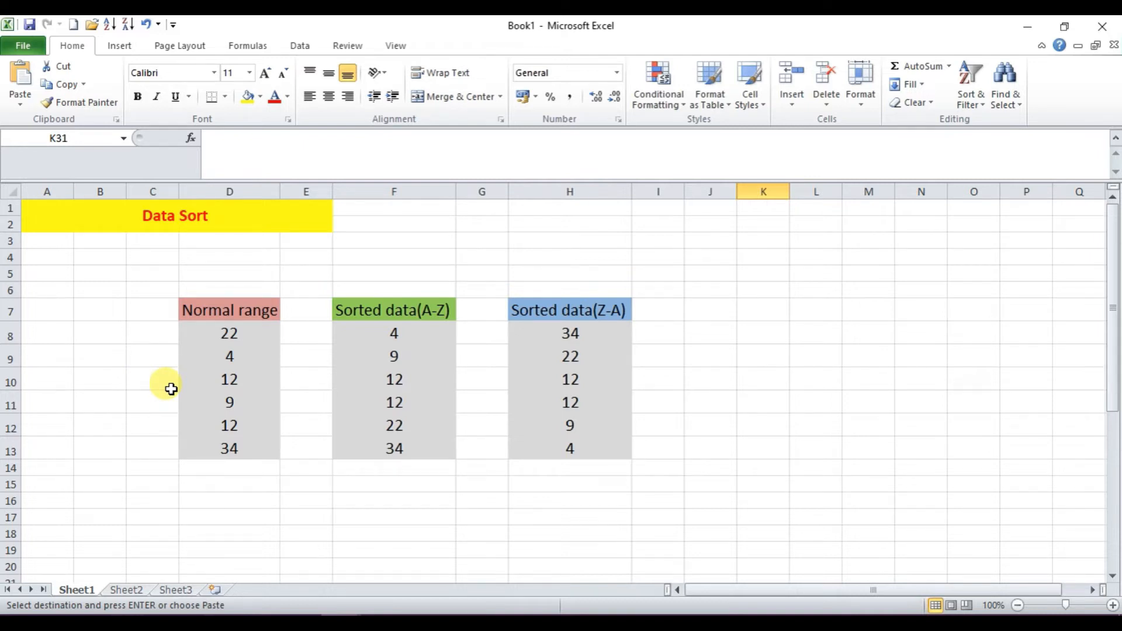
pyautogui.click(229, 319)
pyautogui.moveTo(229, 320); pyautogui.dragTo(228, 444)
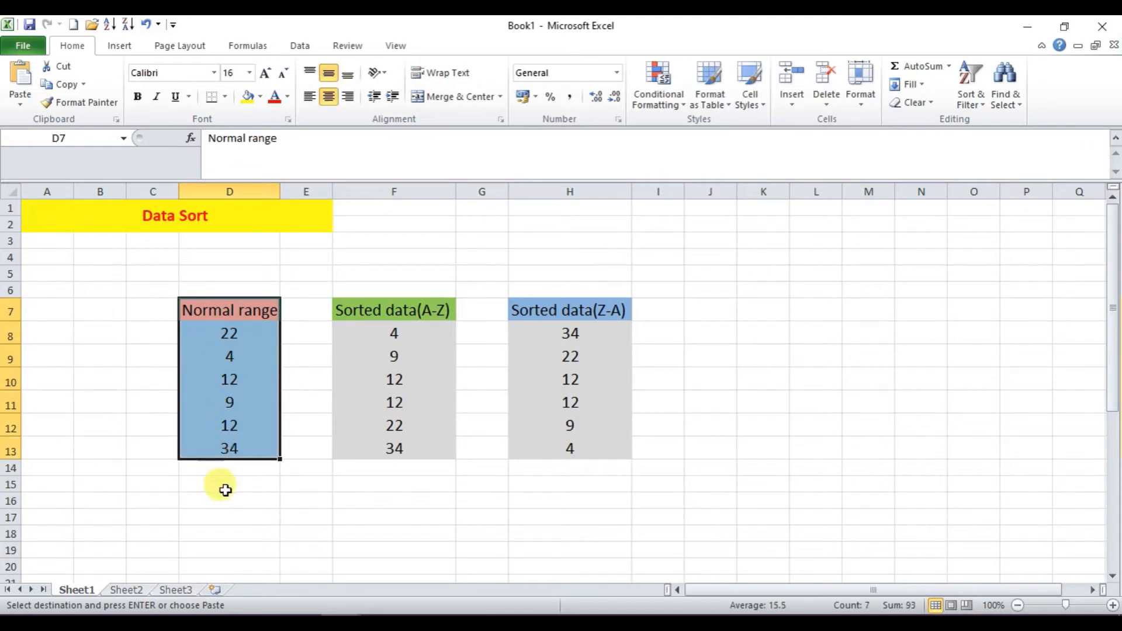
pyautogui.click(226, 491)
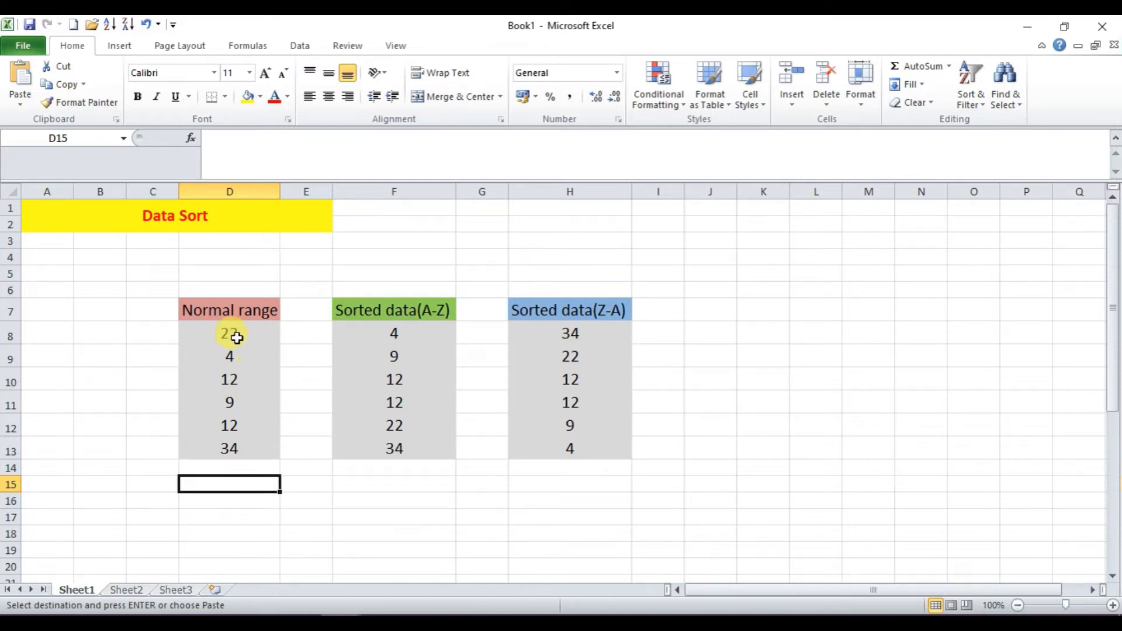
pyautogui.moveTo(237, 309); pyautogui.dragTo(222, 448)
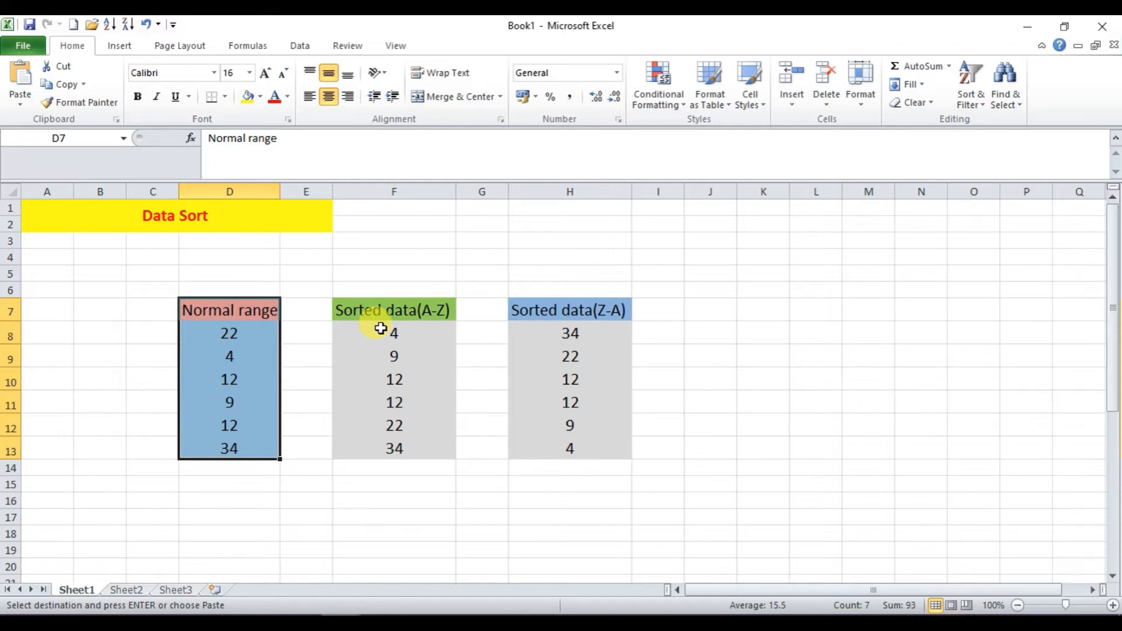
# - Clear the values in F8:F13 and H8:H13 under the two sorted-data headings
pyautogui.moveTo(395, 331); pyautogui.dragTo(396, 444)
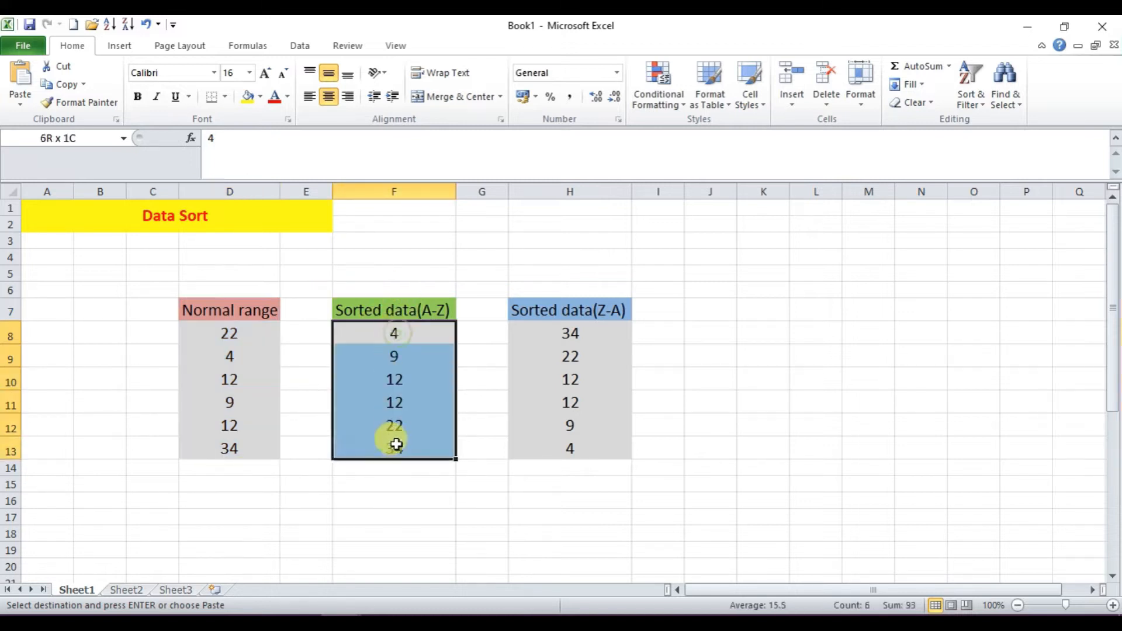
pyautogui.press('Delete')
pyautogui.moveTo(561, 340); pyautogui.dragTo(553, 444)
pyautogui.press('Delete')
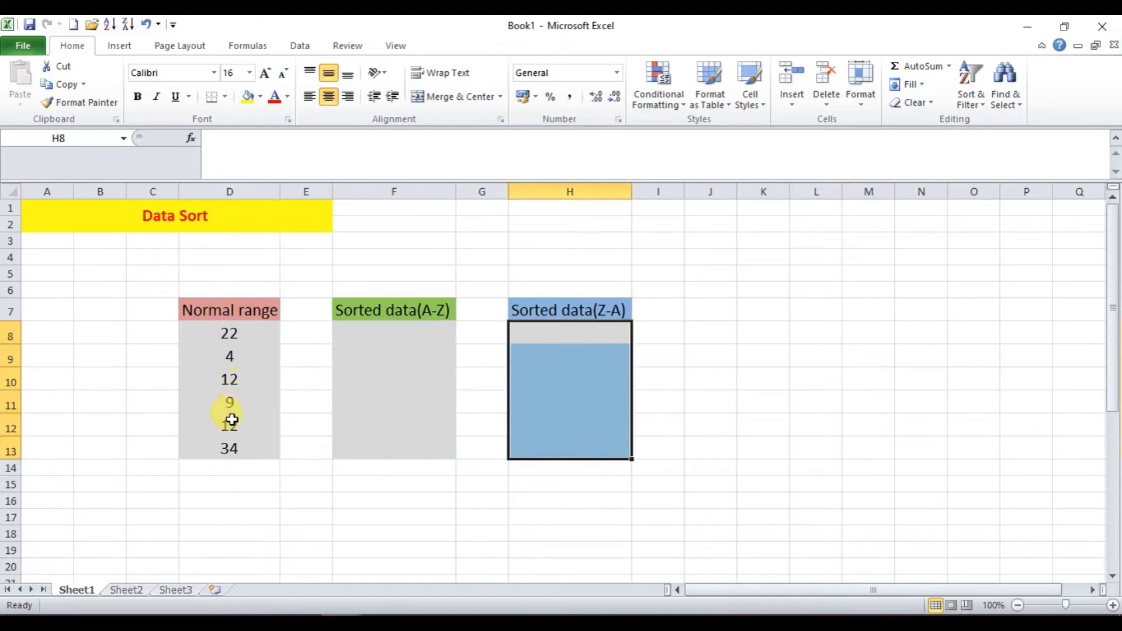
# - Change the value in cell D10 of the Normal range column to 15
pyautogui.click(231, 381)
pyautogui.write('1')
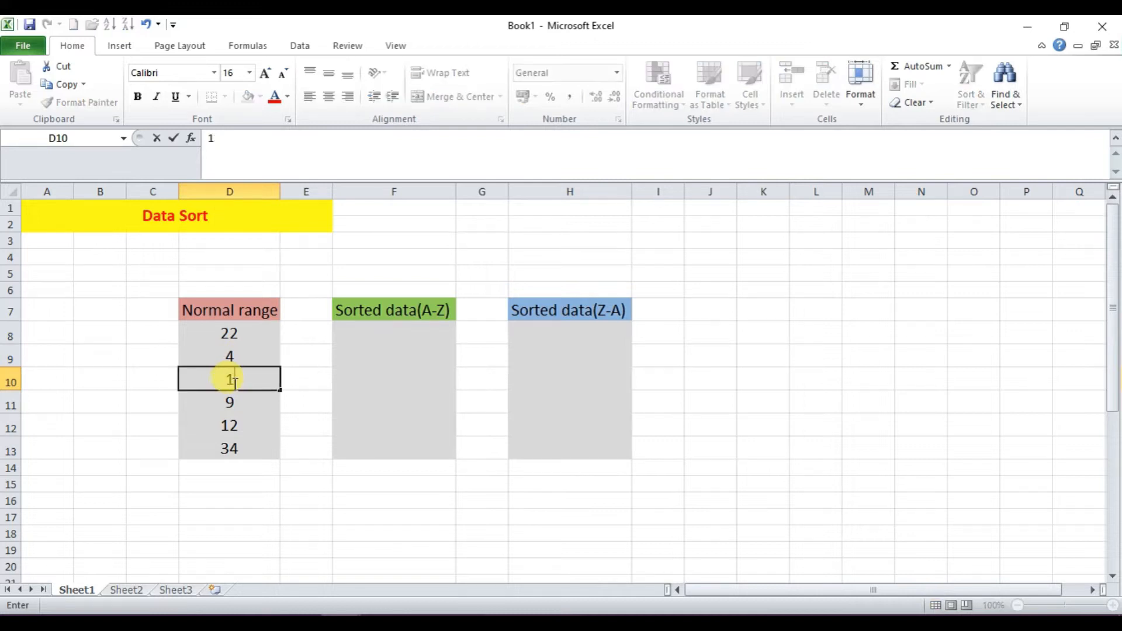
pyautogui.write('5')
pyautogui.click(308, 516)
# - Copy the Normal range values in D8:D13 into the Sorted data(A-Z) column starting at F8
pyautogui.click(235, 339)
pyautogui.moveTo(236, 348); pyautogui.dragTo(234, 433)
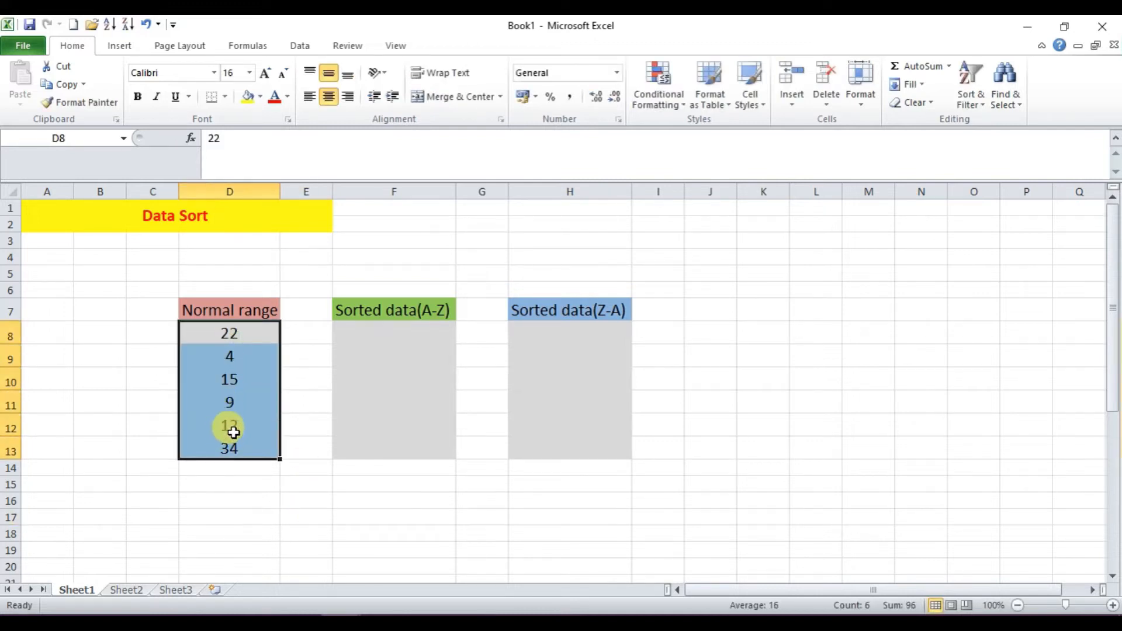
pyautogui.hotkey('ctrl', 'c')
pyautogui.click(389, 326)
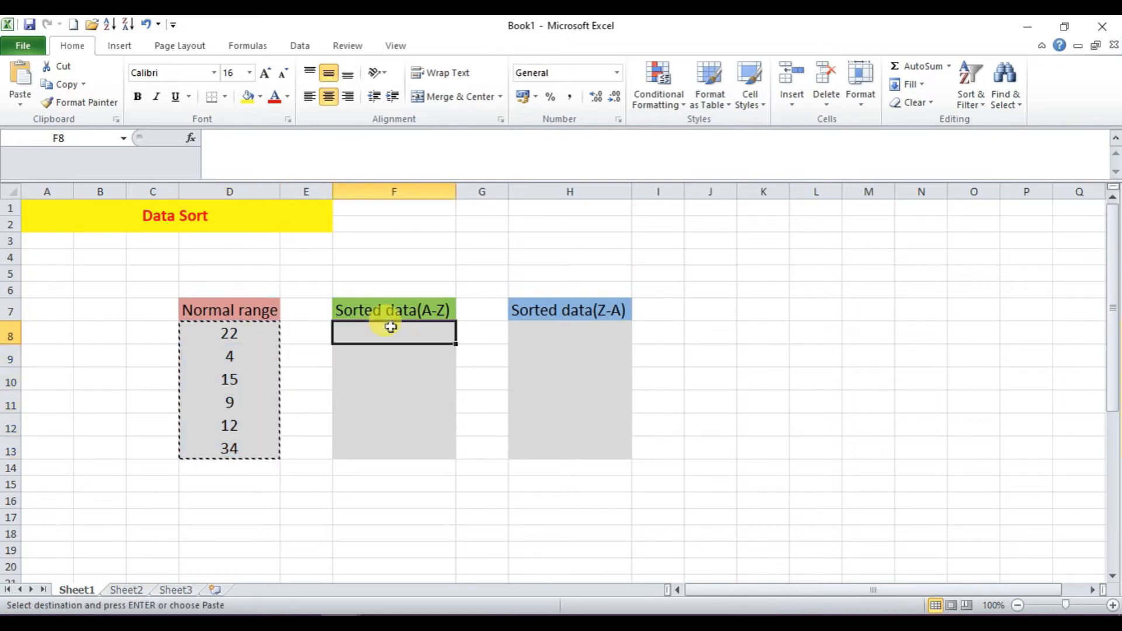
pyautogui.hotkey('ctrl', 'v')
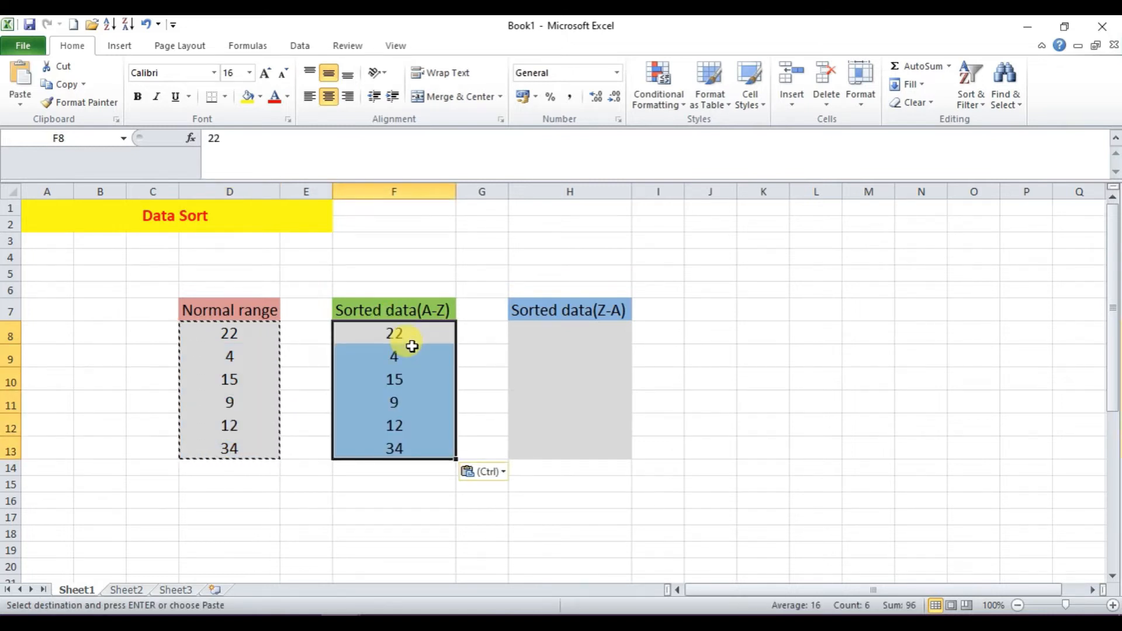
pyautogui.click(382, 498)
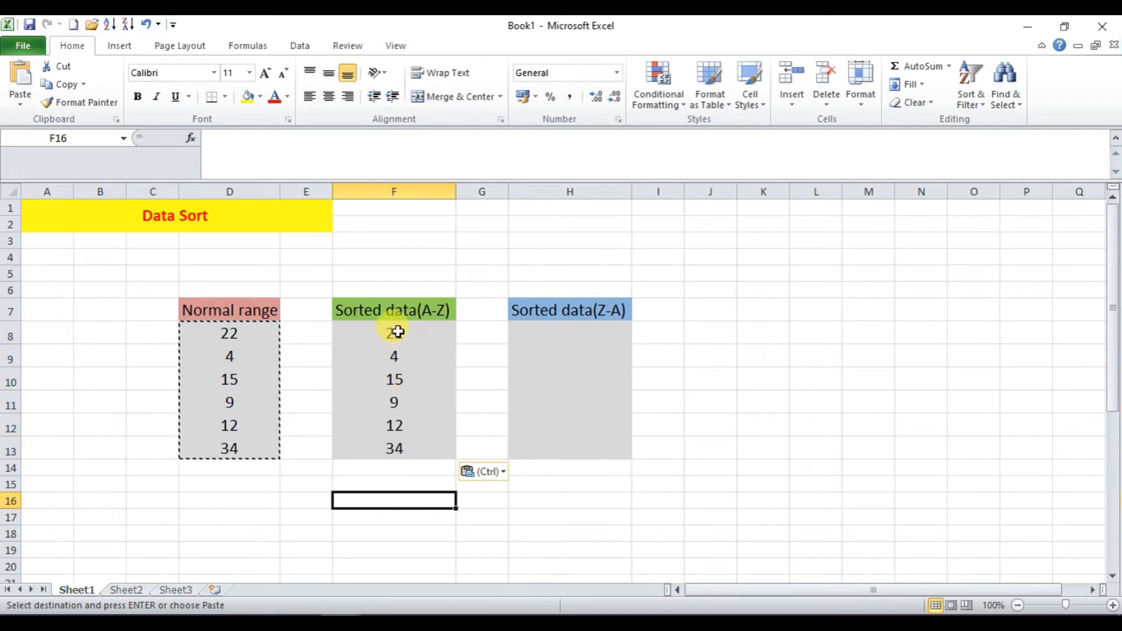
# - Sort the numbers in F8:F13 from smallest to largest
pyautogui.click(398, 331)
pyautogui.moveTo(397, 332); pyautogui.dragTo(388, 443)
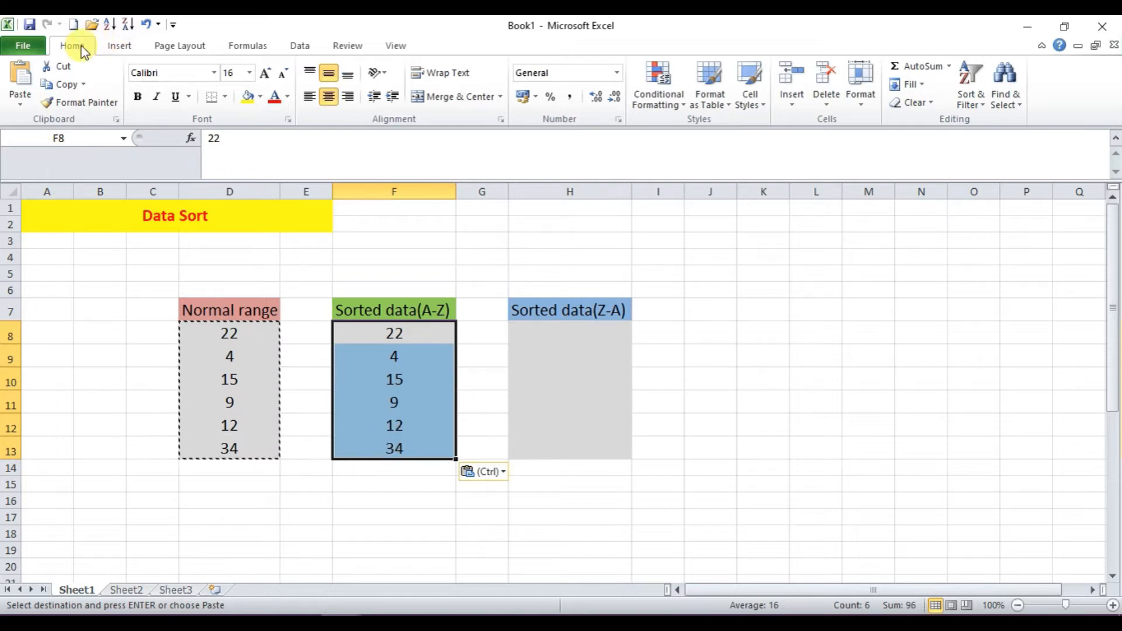
pyautogui.click(980, 107)
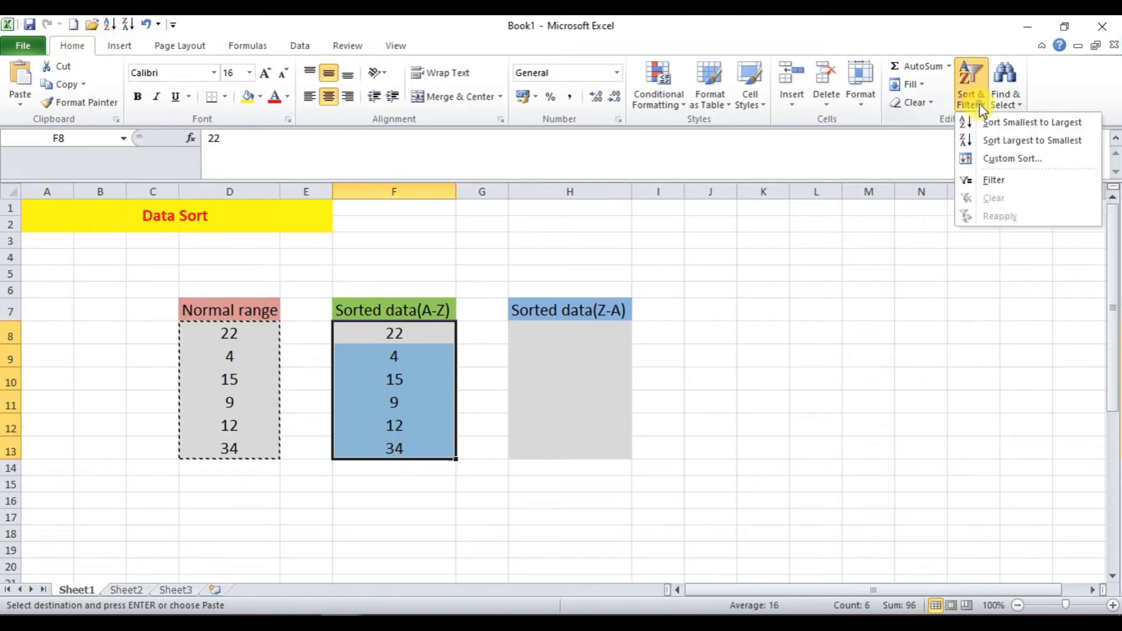
pyautogui.click(1044, 128)
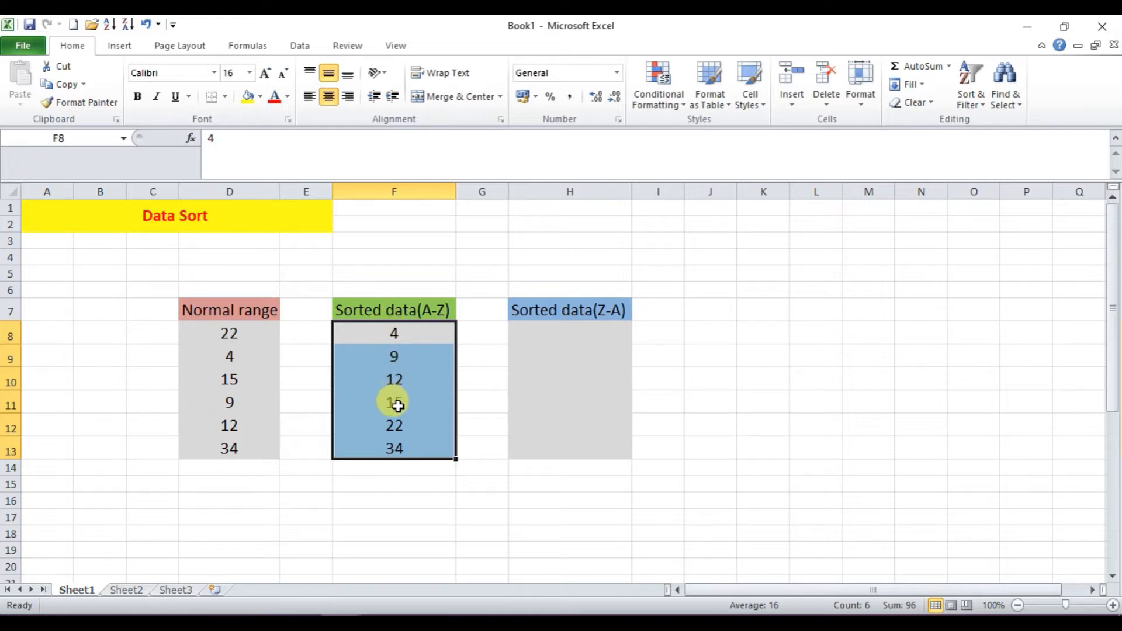
pyautogui.moveTo(401, 335); pyautogui.dragTo(395, 446)
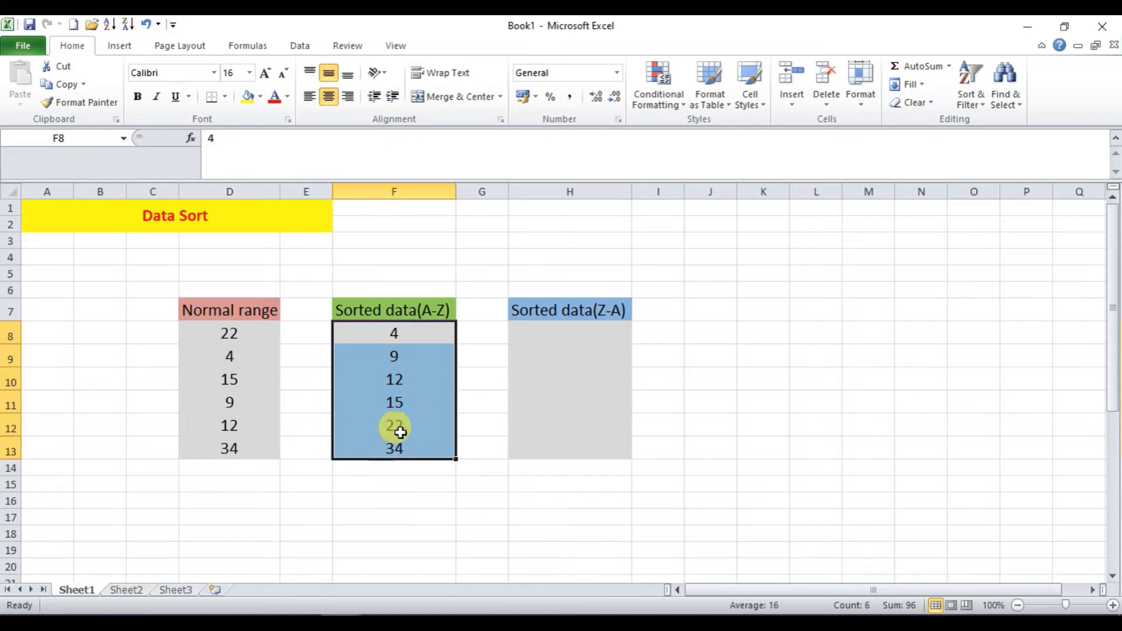
# - Copy the Normal range values in D8:D13 into the Sorted data(Z-A) column starting at H8
pyautogui.moveTo(240, 334); pyautogui.dragTo(244, 442)
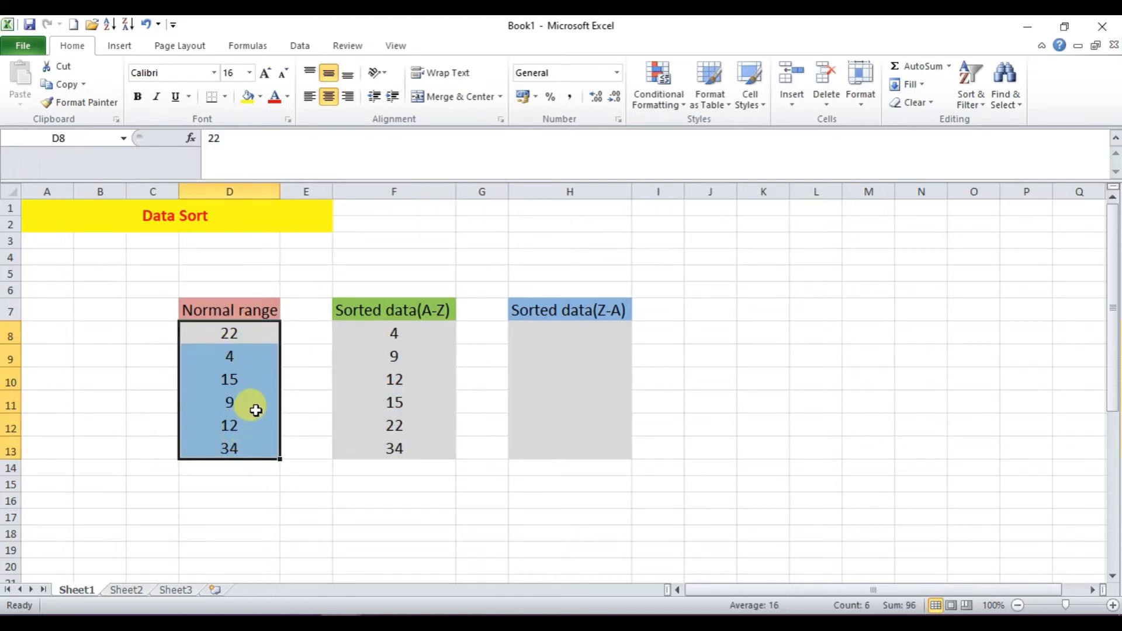
pyautogui.hotkey('ctrl', 'c')
pyautogui.click(591, 336)
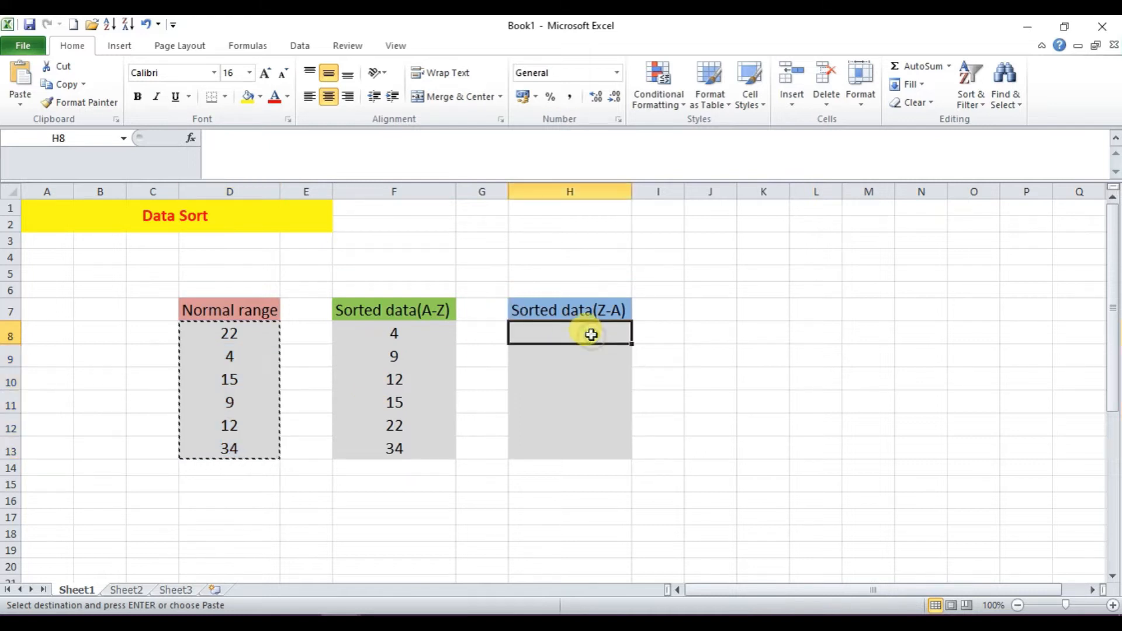
pyautogui.hotkey('ctrl', 'v')
pyautogui.click(718, 425)
# - Sort the numbers in H8:H13 from largest to smallest
pyautogui.moveTo(572, 331); pyautogui.dragTo(560, 444)
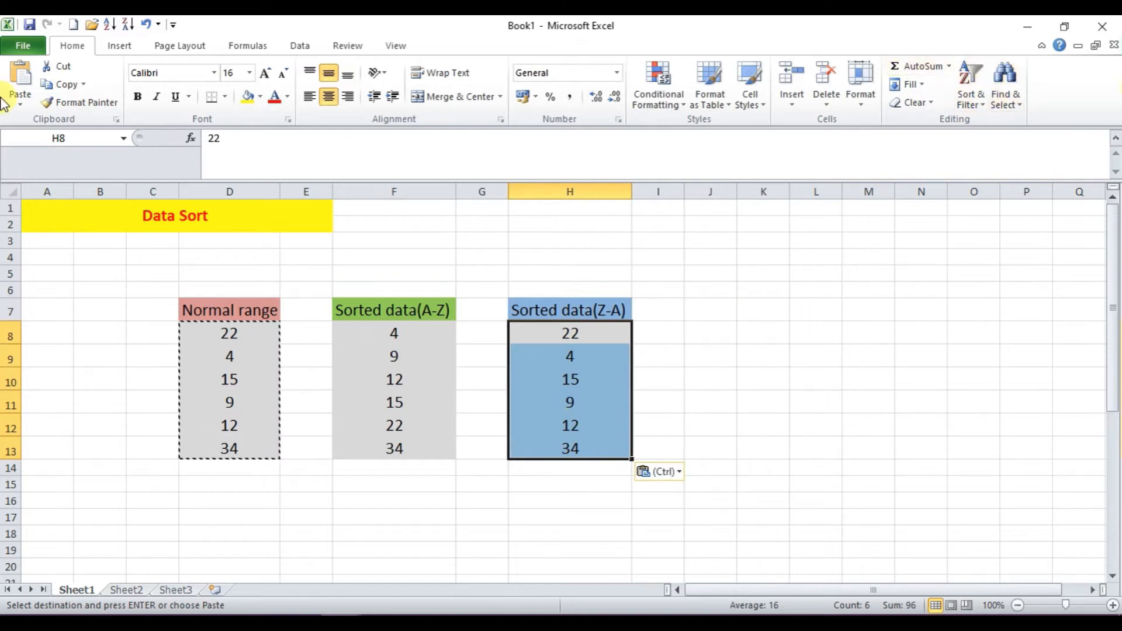
pyautogui.click(981, 104)
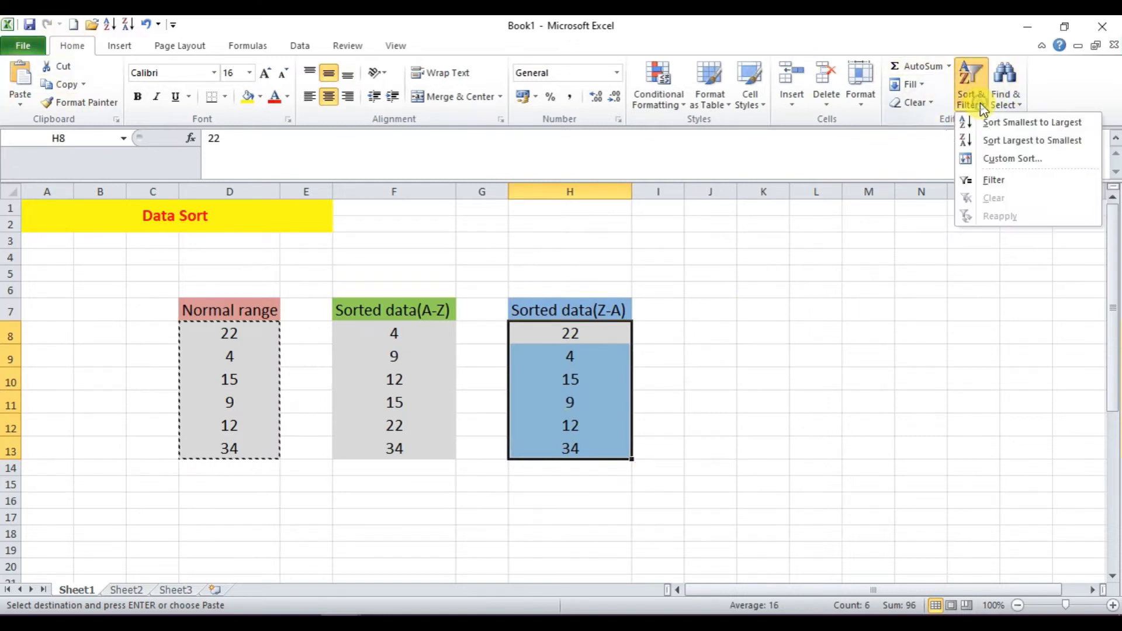
pyautogui.click(1059, 142)
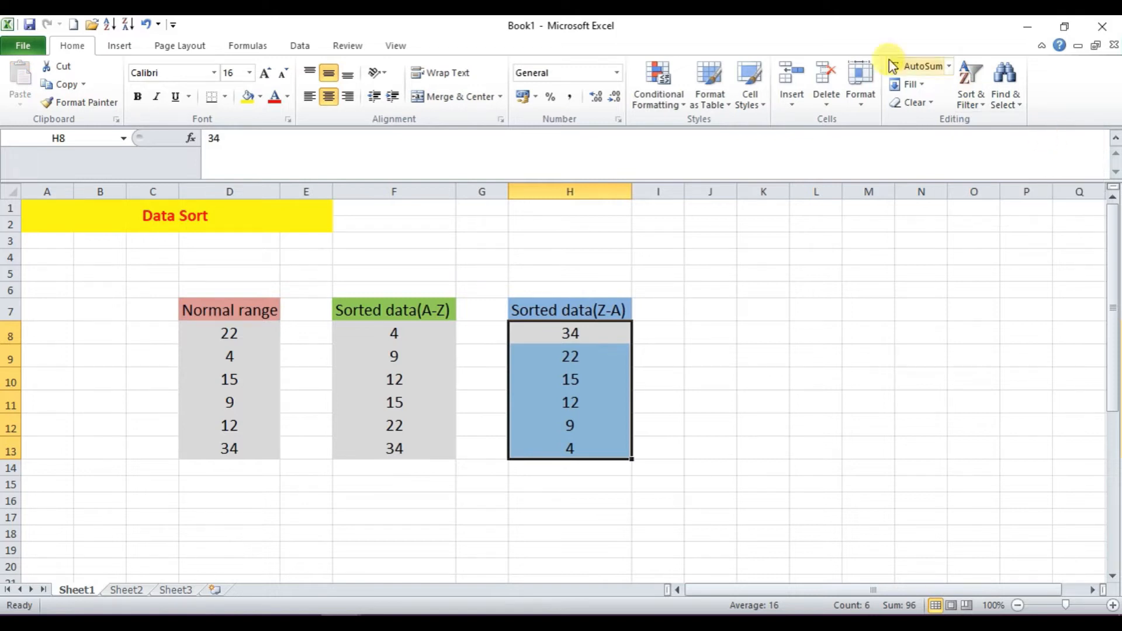
# - Review each number in the Sorted data(Z-A) column and compare the three number columns in rows 8 to 13
pyautogui.click(572, 334)
pyautogui.click(571, 354)
pyautogui.click(569, 380)
pyautogui.click(571, 403)
pyautogui.click(571, 426)
pyautogui.click(574, 447)
pyautogui.click(720, 356)
pyautogui.click(228, 331)
pyautogui.moveTo(229, 332); pyautogui.dragTo(561, 453)
pyautogui.click(701, 442)
# - Examine the text entries in the second table, rows 30 to 35, across its Normal range and sorted-data columns
pyautogui.scroll(-7, 681, 443)
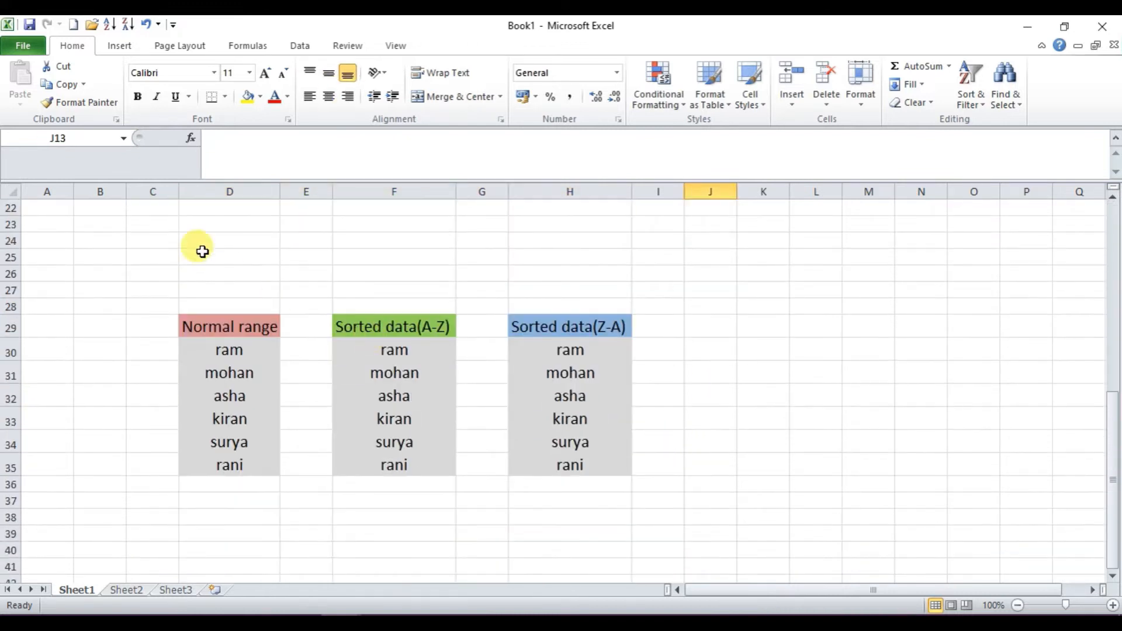
pyautogui.click(230, 353)
pyautogui.click(229, 374)
pyautogui.click(229, 397)
pyautogui.click(229, 418)
pyautogui.click(230, 443)
pyautogui.click(229, 463)
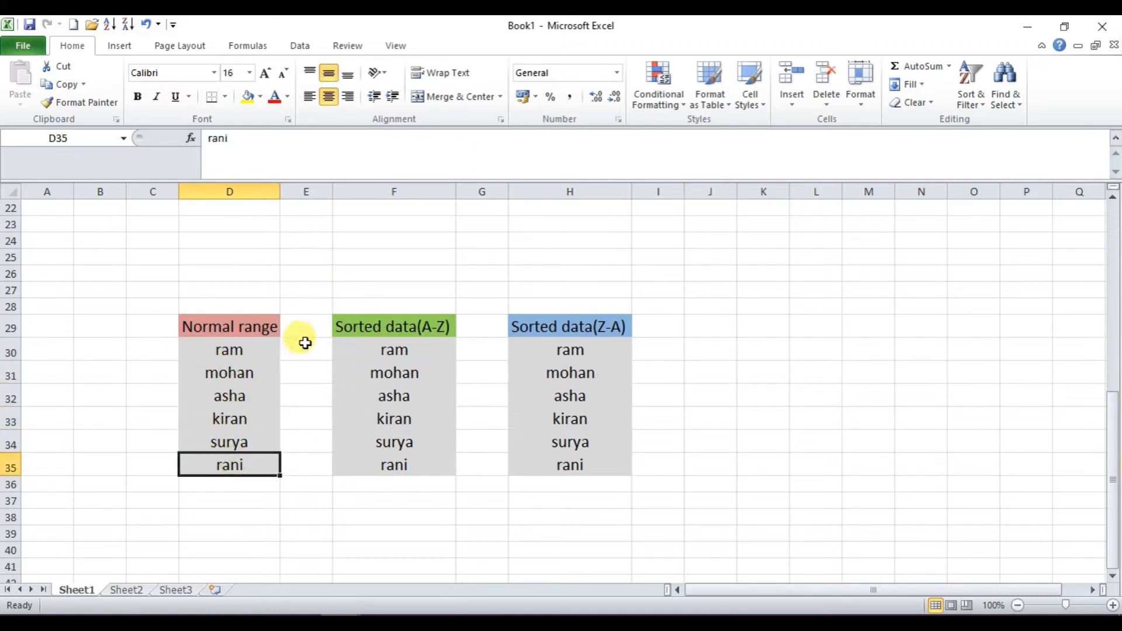
pyautogui.moveTo(394, 348); pyautogui.dragTo(394, 465)
pyautogui.click(583, 346)
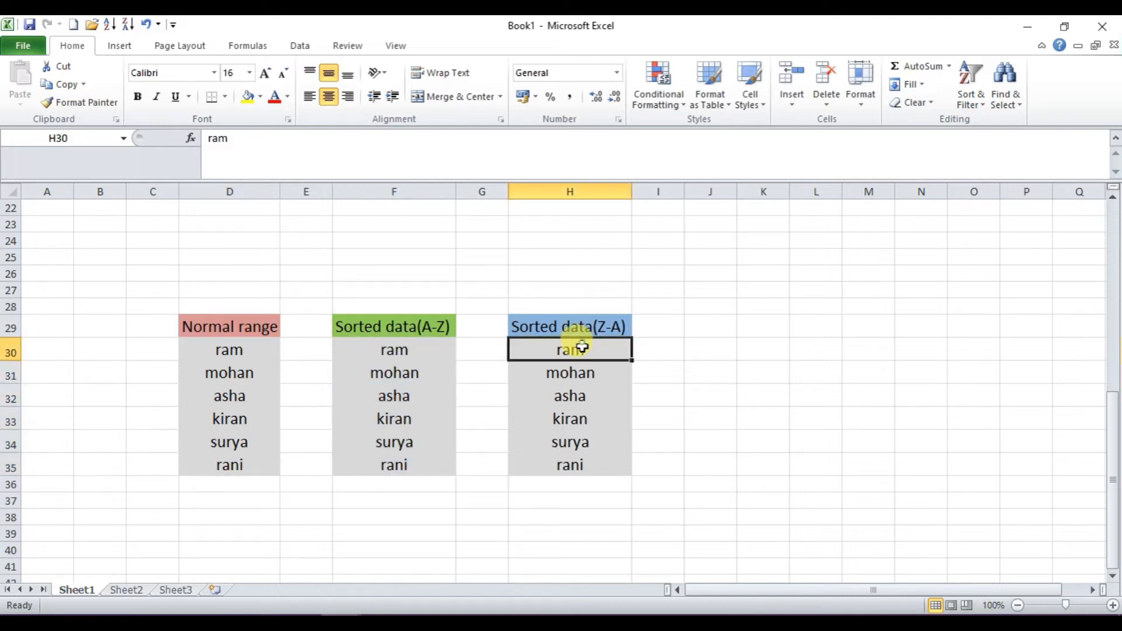
pyautogui.moveTo(583, 347); pyautogui.dragTo(579, 462)
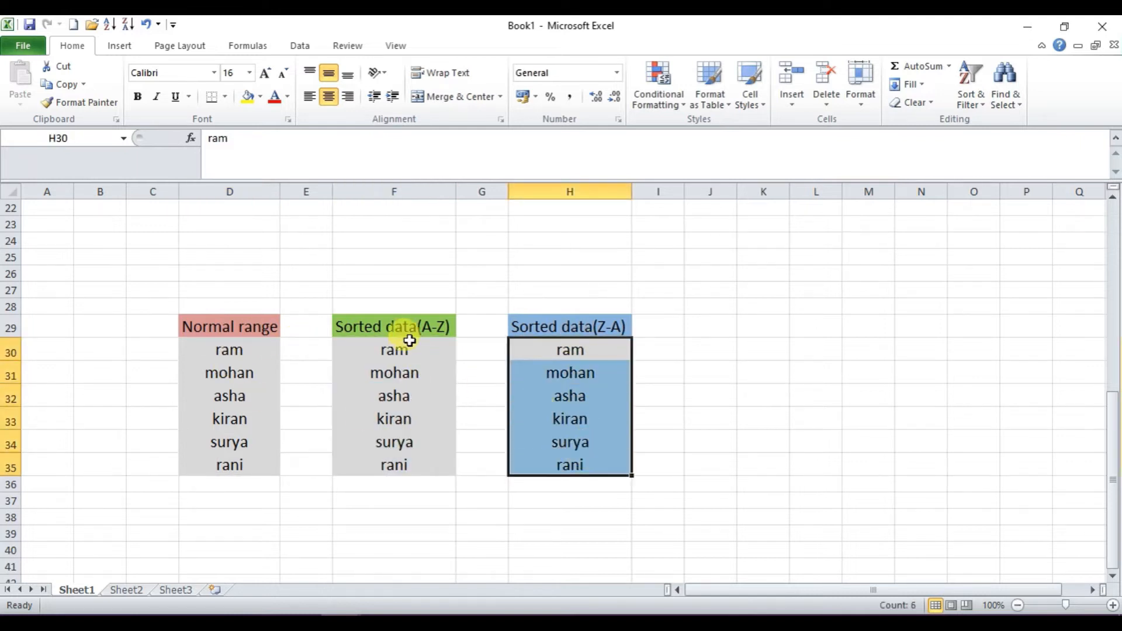
# - Sort the text entries in F30:F35 from A to Z
pyautogui.moveTo(395, 351); pyautogui.dragTo(401, 463)
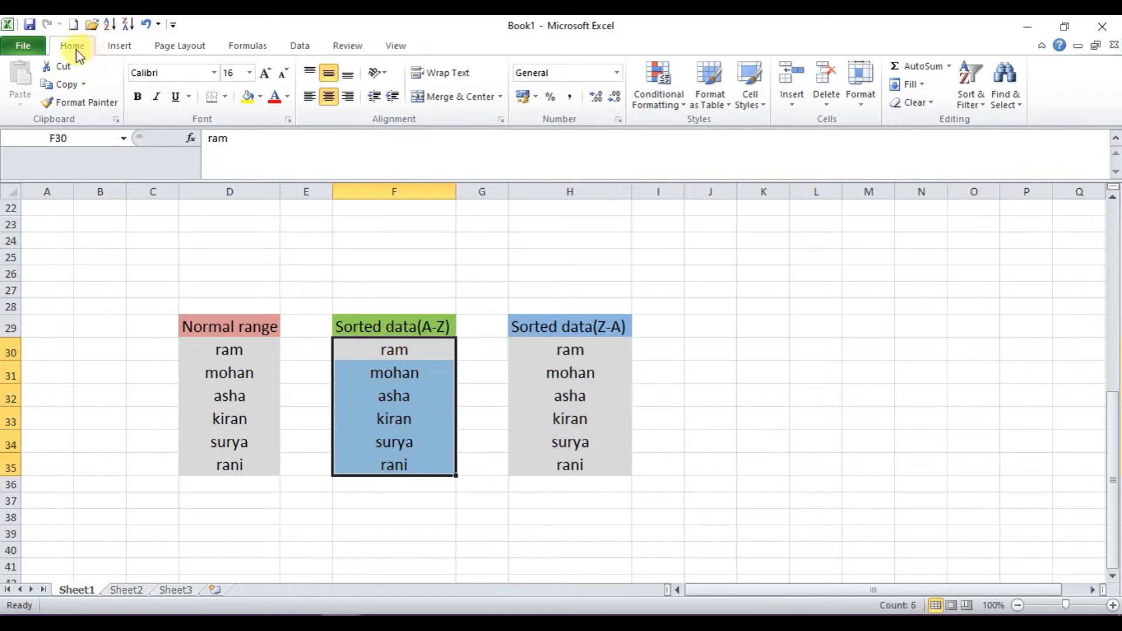
pyautogui.click(987, 111)
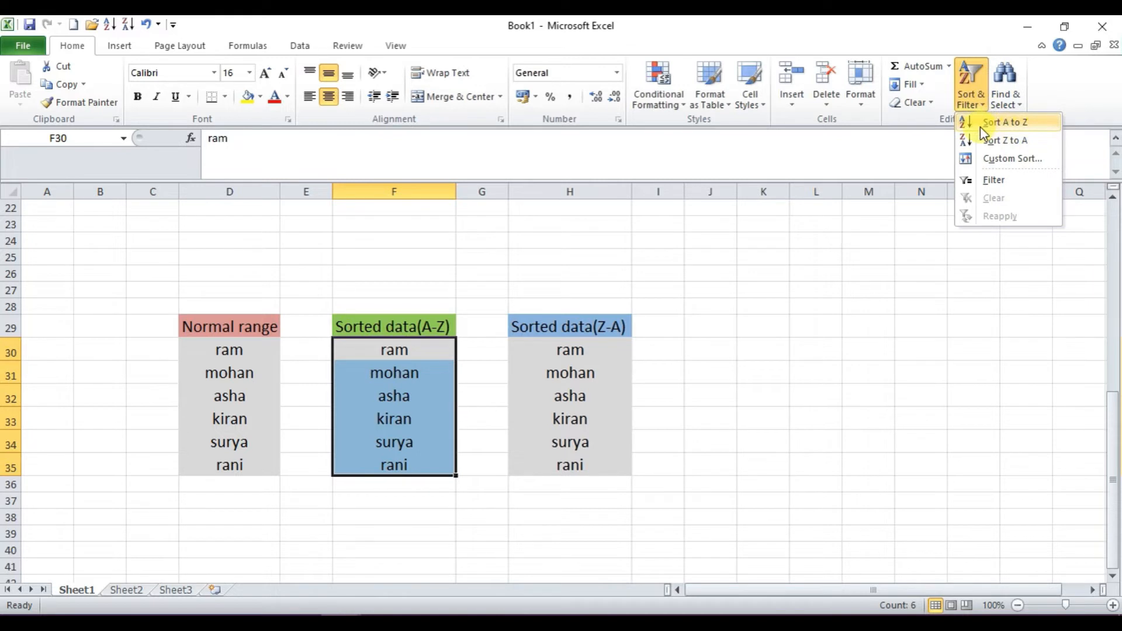
pyautogui.click(1020, 125)
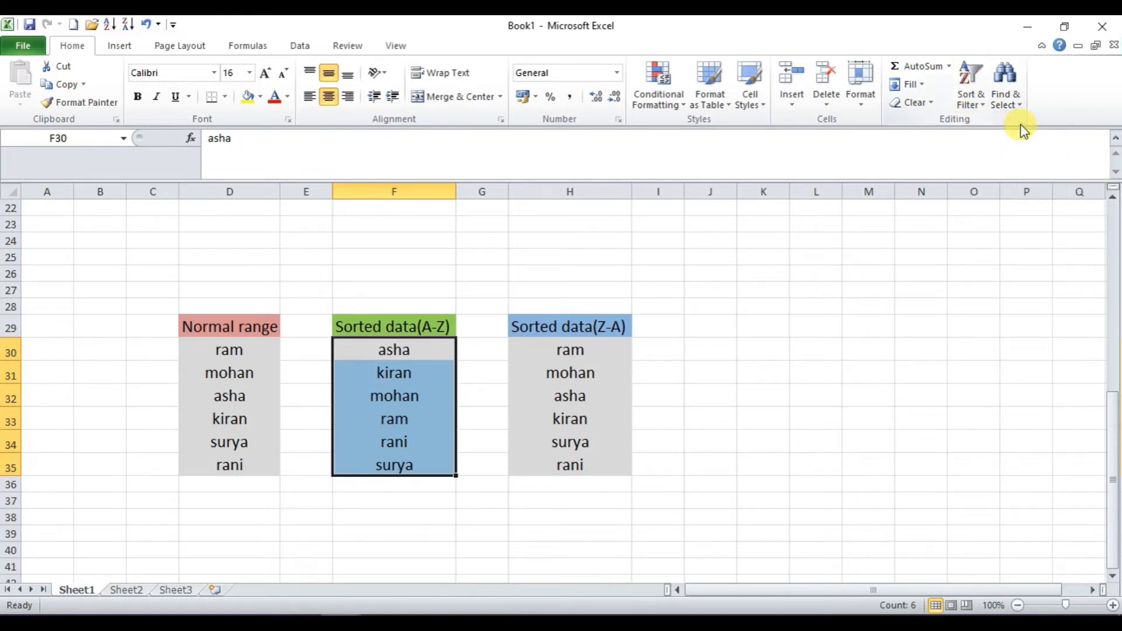
pyautogui.click(389, 353)
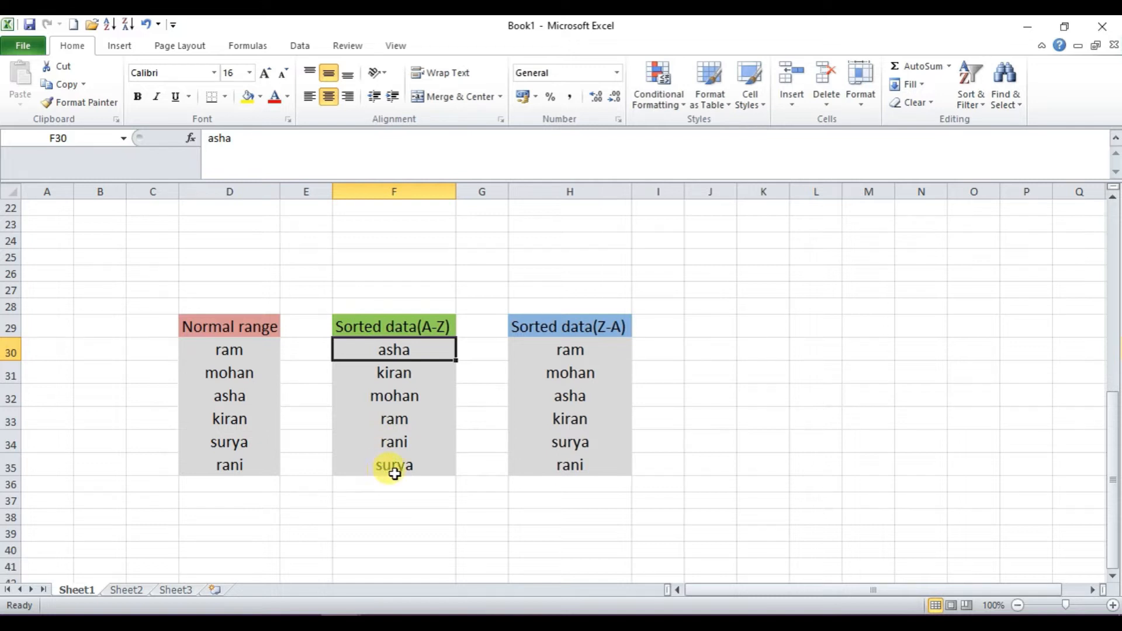
pyautogui.moveTo(392, 354); pyautogui.dragTo(386, 453)
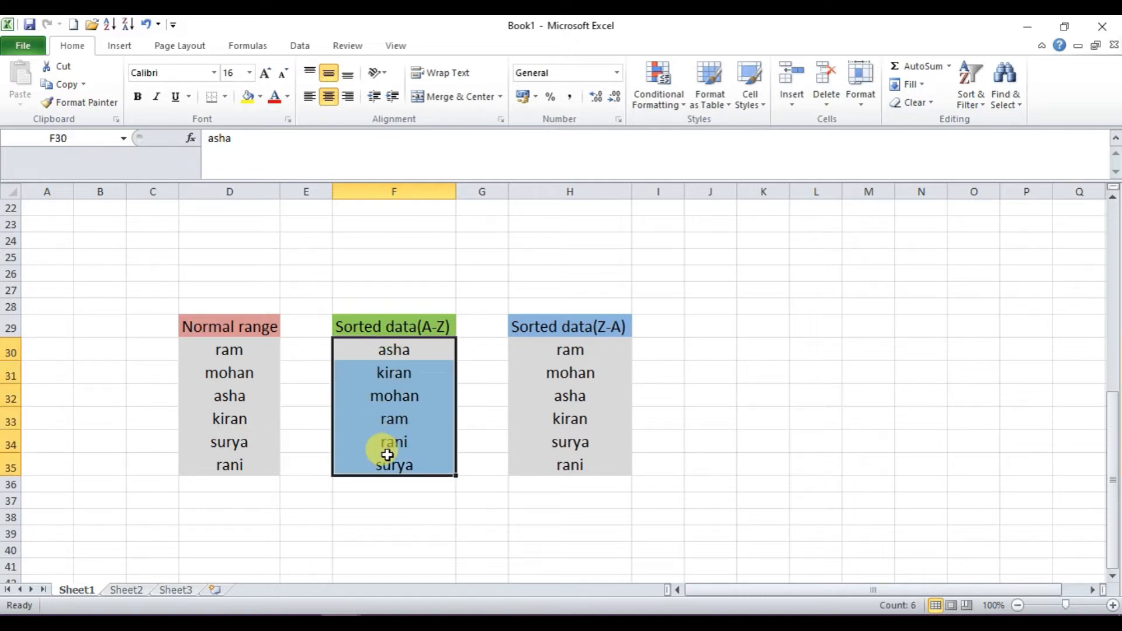
# - Sort the text entries in H30:H35 from Z to A
pyautogui.moveTo(564, 347); pyautogui.dragTo(564, 462)
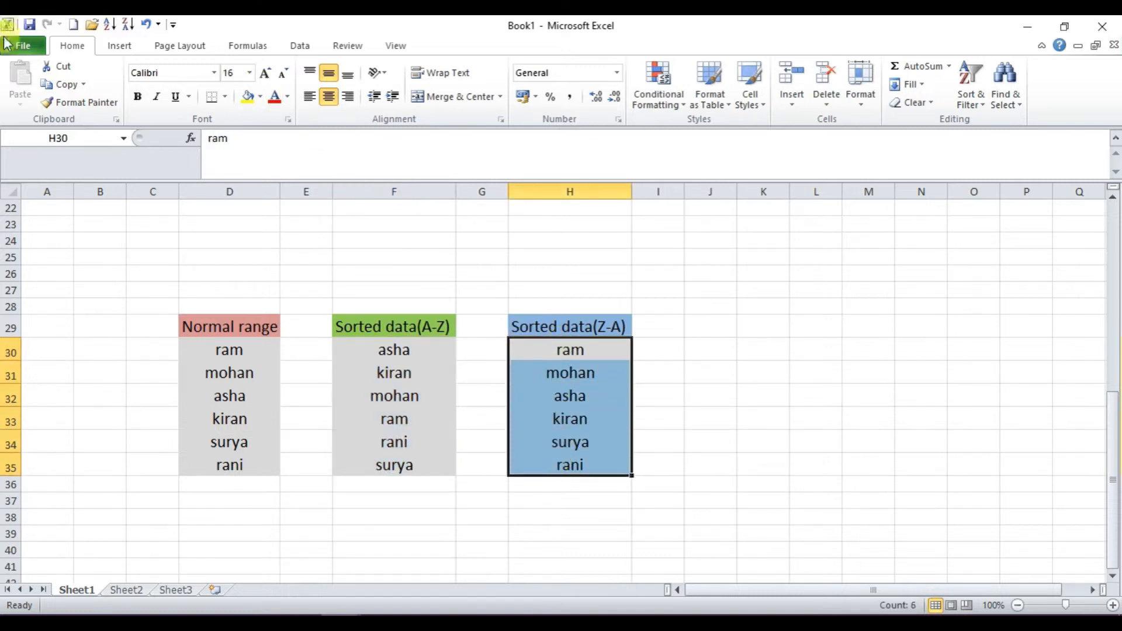
pyautogui.click(976, 108)
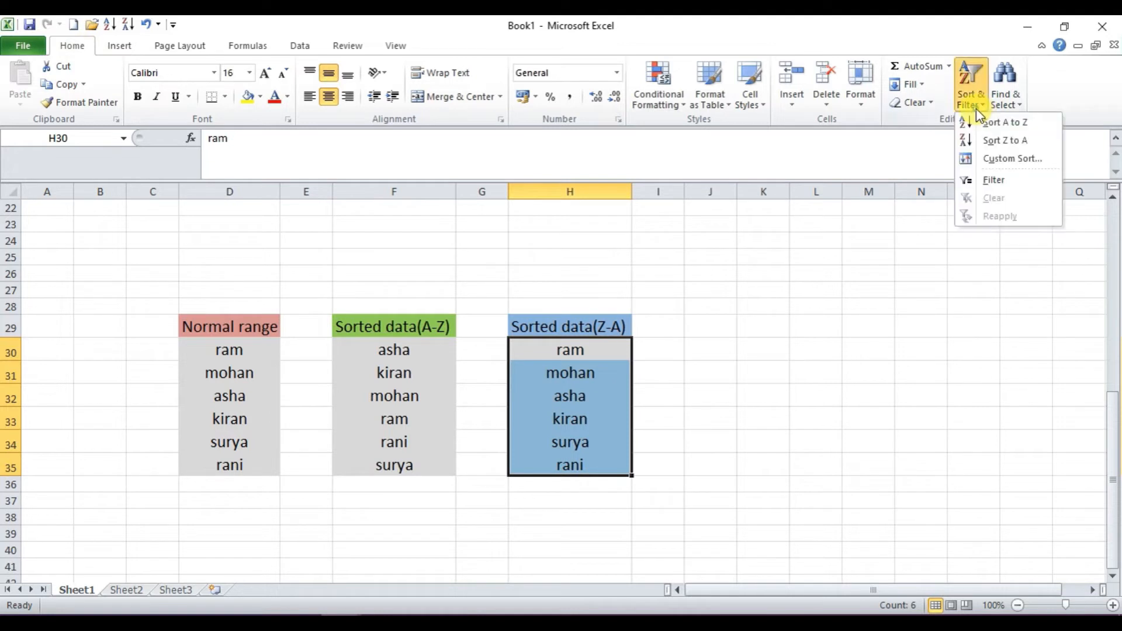
pyautogui.click(1005, 142)
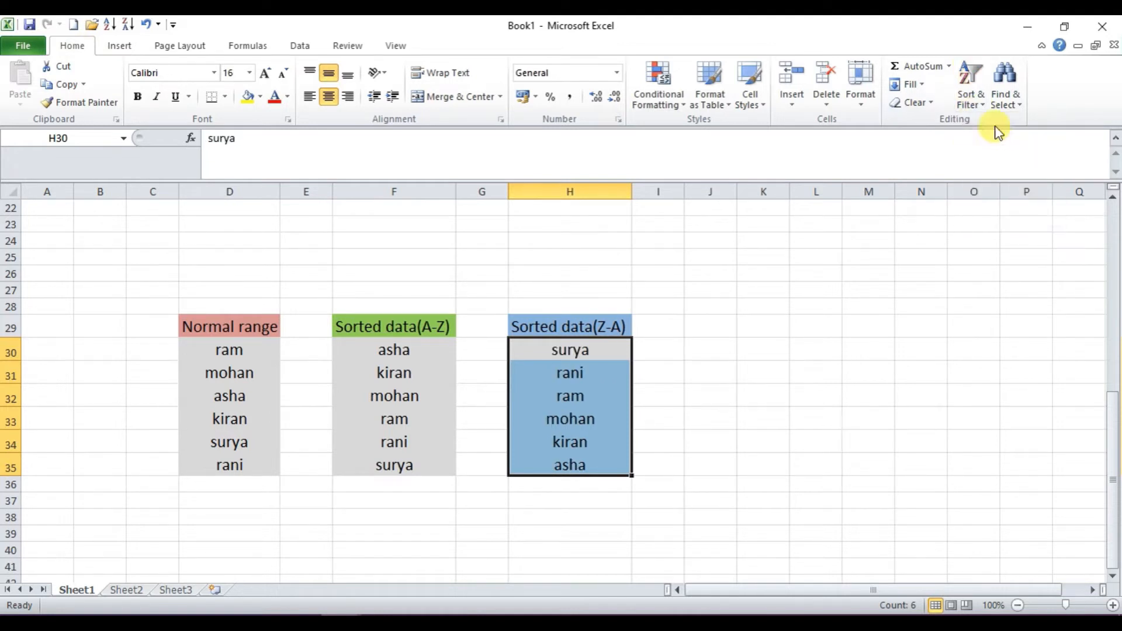
# - Check the order of the entries in H30:H35 one by one and return to the number table
pyautogui.click(566, 359)
pyautogui.click(570, 375)
pyautogui.click(570, 398)
pyautogui.click(570, 422)
pyautogui.click(573, 441)
pyautogui.click(559, 466)
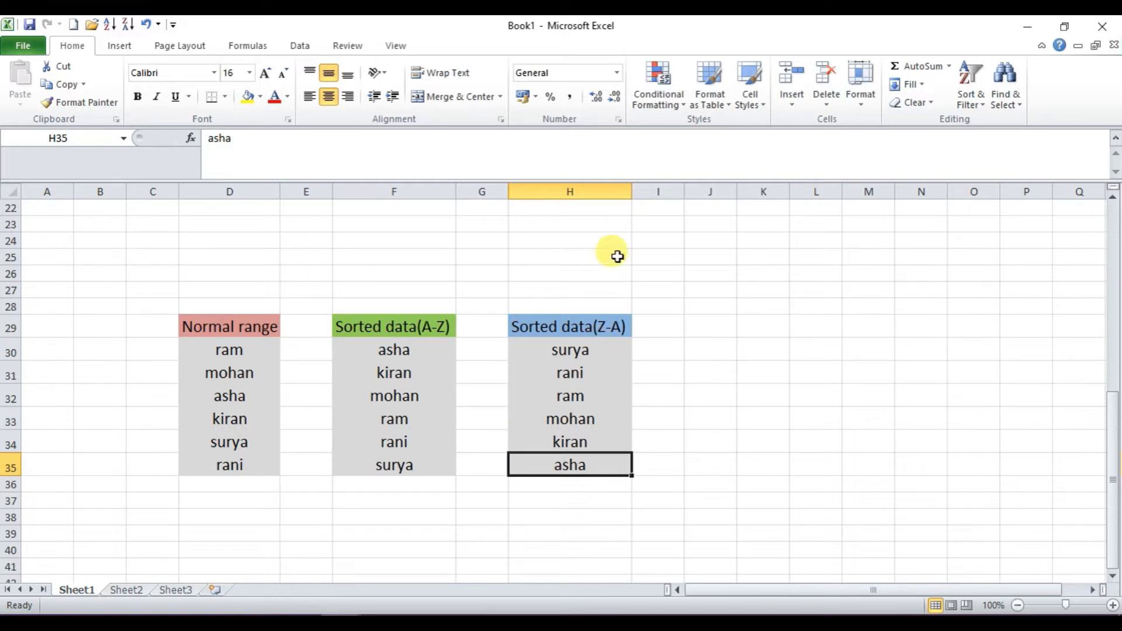
pyautogui.scroll(7, 681, 409)
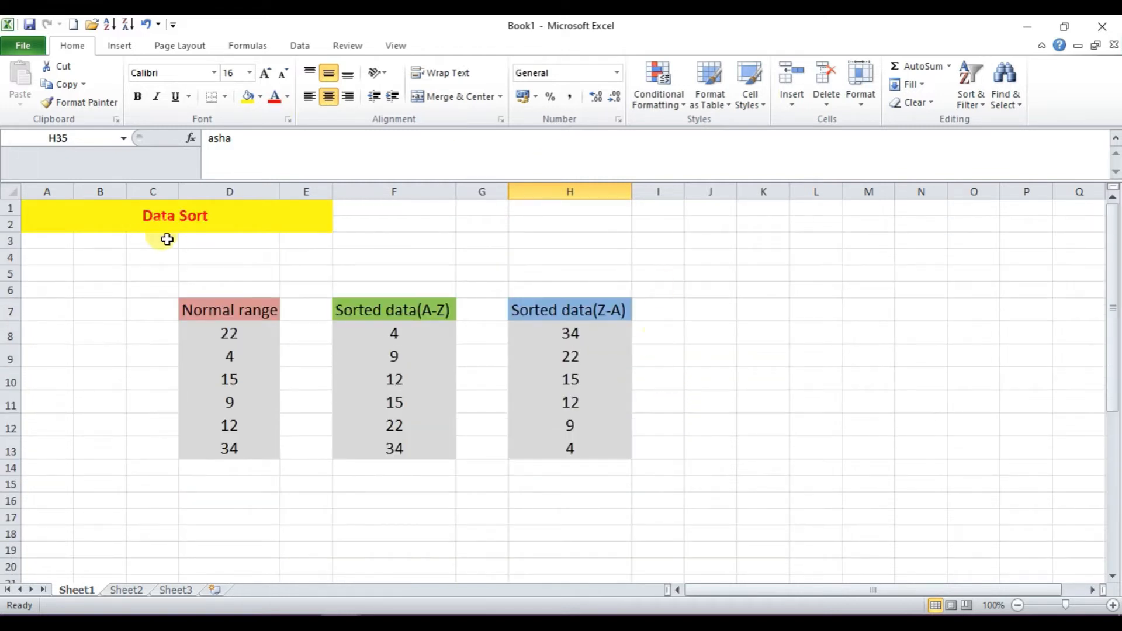
# - Go to Sheet2 and examine the STUDENT table from the Roll No header to the last Total value
pyautogui.click(167, 220)
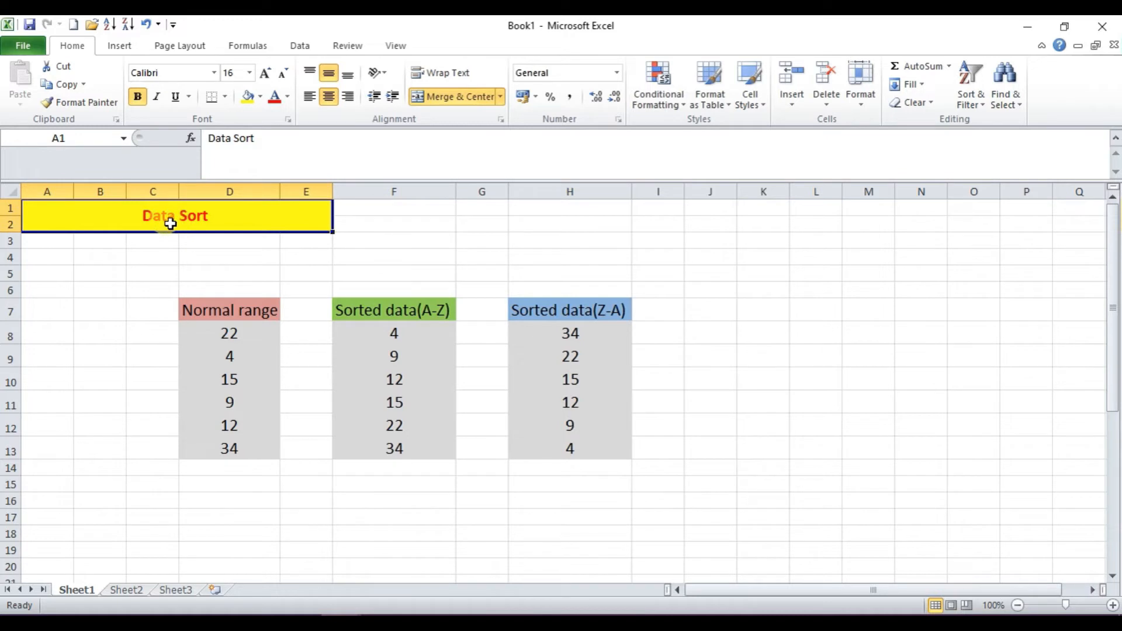
pyautogui.click(131, 590)
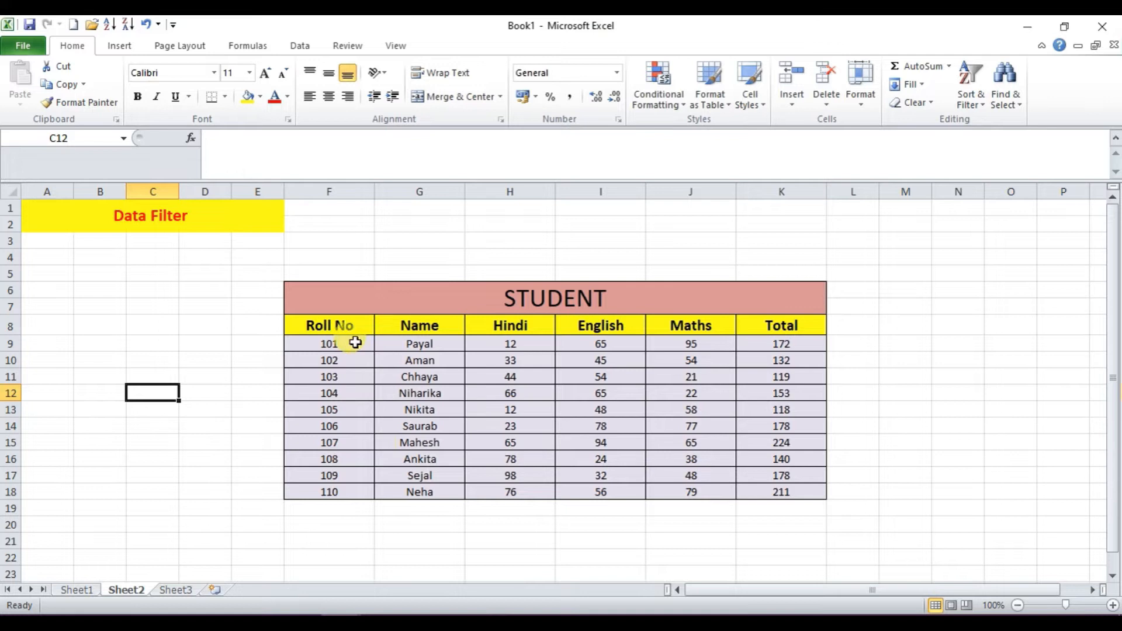
pyautogui.moveTo(336, 323); pyautogui.dragTo(794, 497)
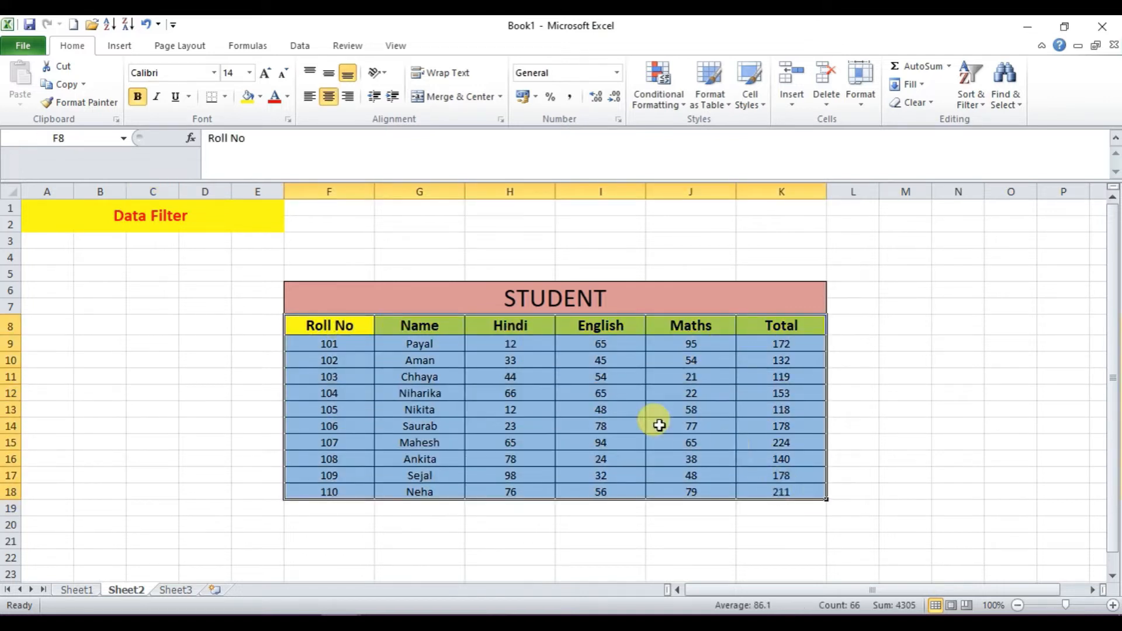
pyautogui.click(611, 410)
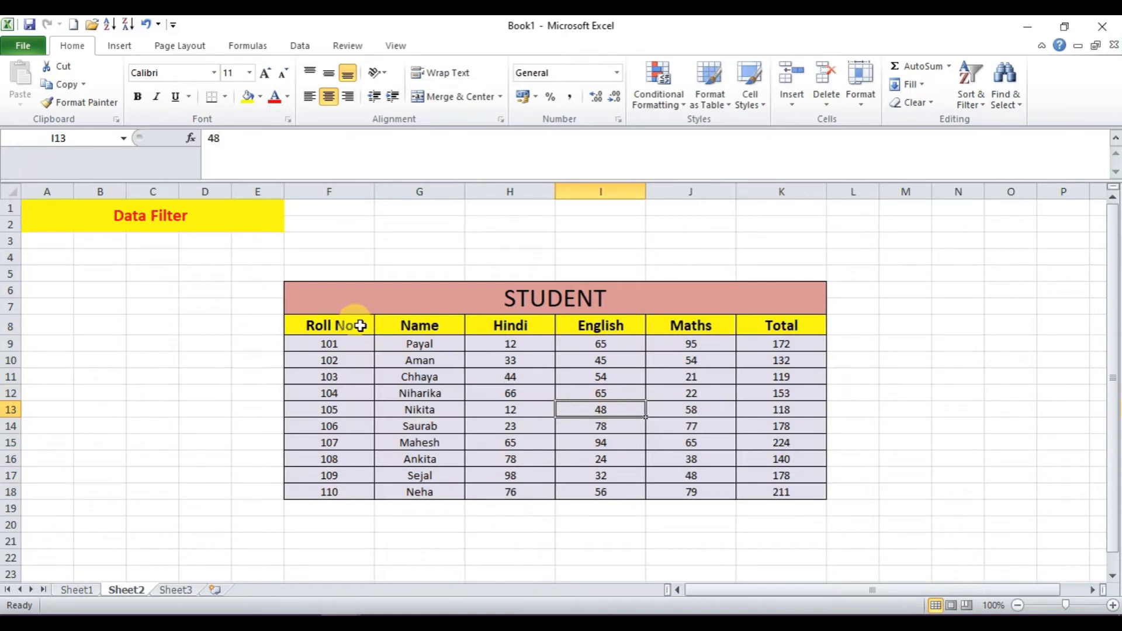
pyautogui.moveTo(360, 326); pyautogui.dragTo(779, 490)
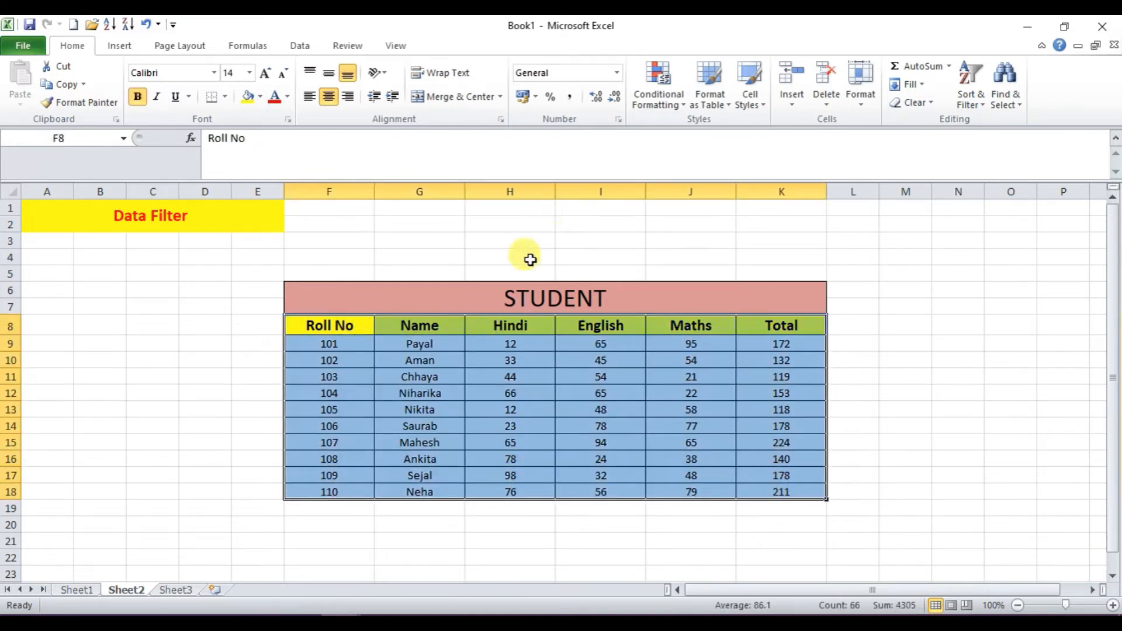
pyautogui.click(585, 244)
pyautogui.click(534, 295)
pyautogui.click(898, 390)
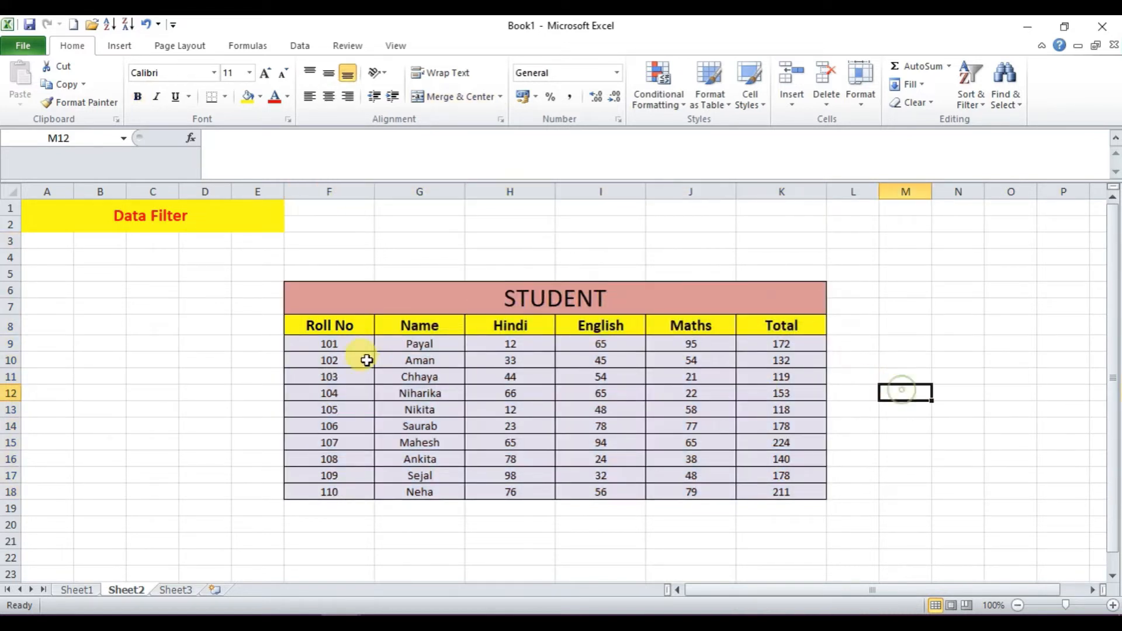
# - Add filter controls to the header row of the STUDENT table, covering F8:K18
pyautogui.moveTo(339, 328); pyautogui.dragTo(778, 485)
pyautogui.click(70, 50)
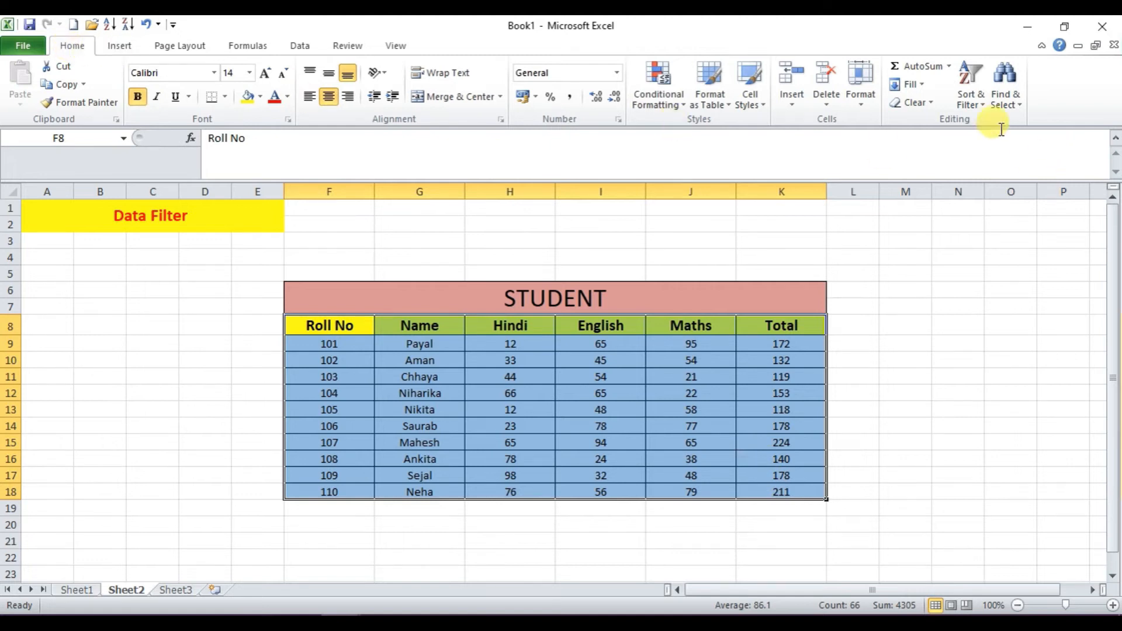
pyautogui.click(979, 105)
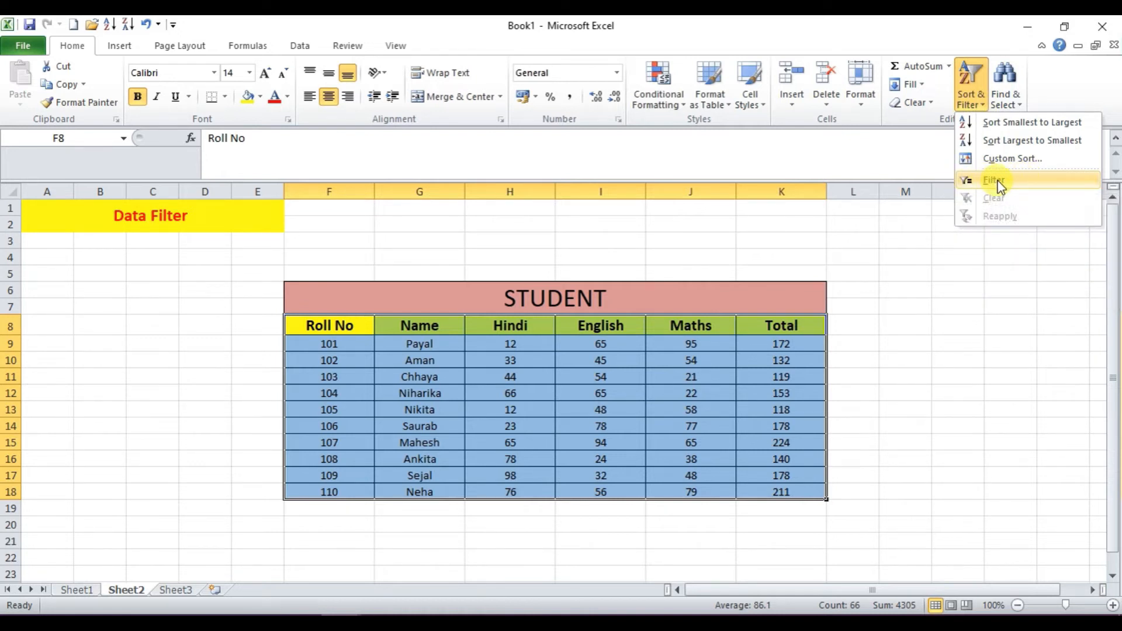
pyautogui.click(998, 181)
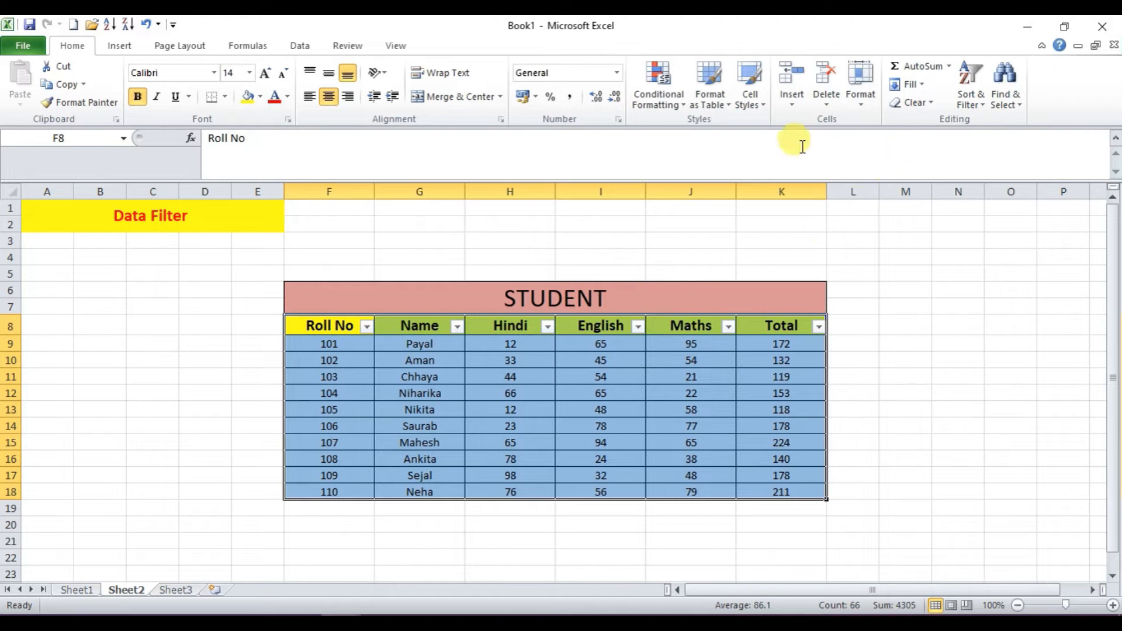
# - Remove the filter from the STUDENT table and apply it again to the same range
pyautogui.click(986, 105)
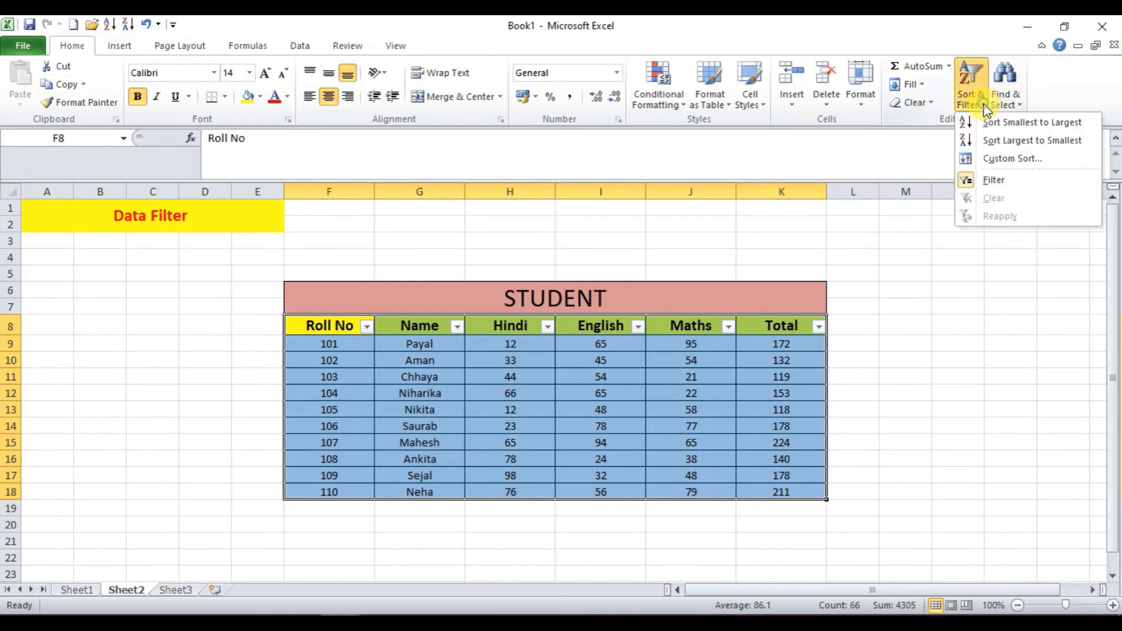
pyautogui.click(994, 176)
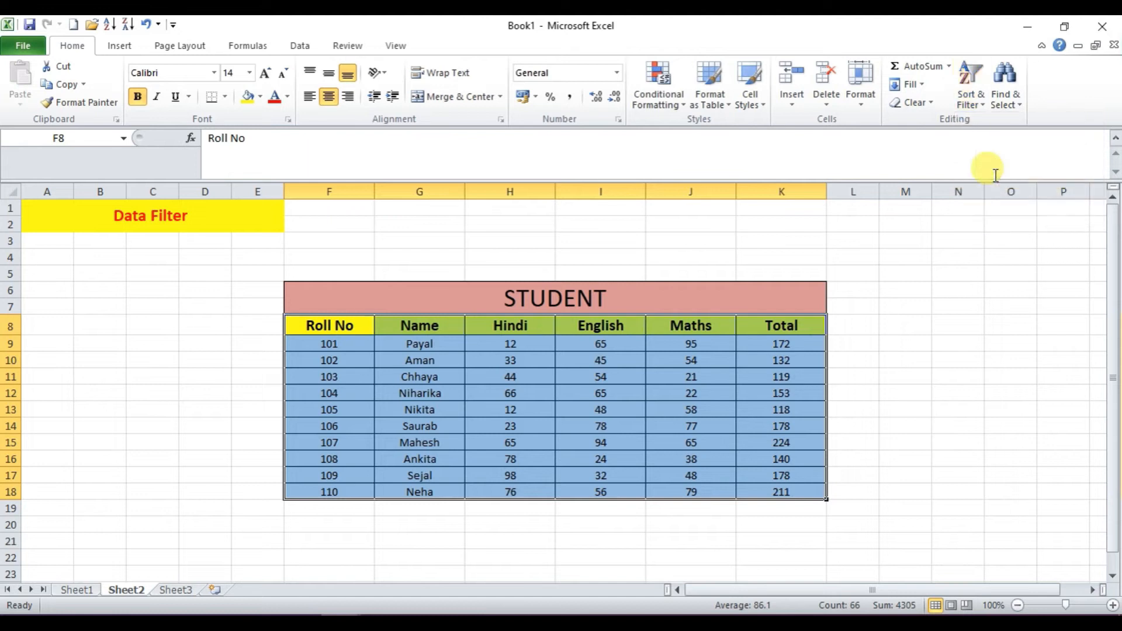
pyautogui.click(981, 111)
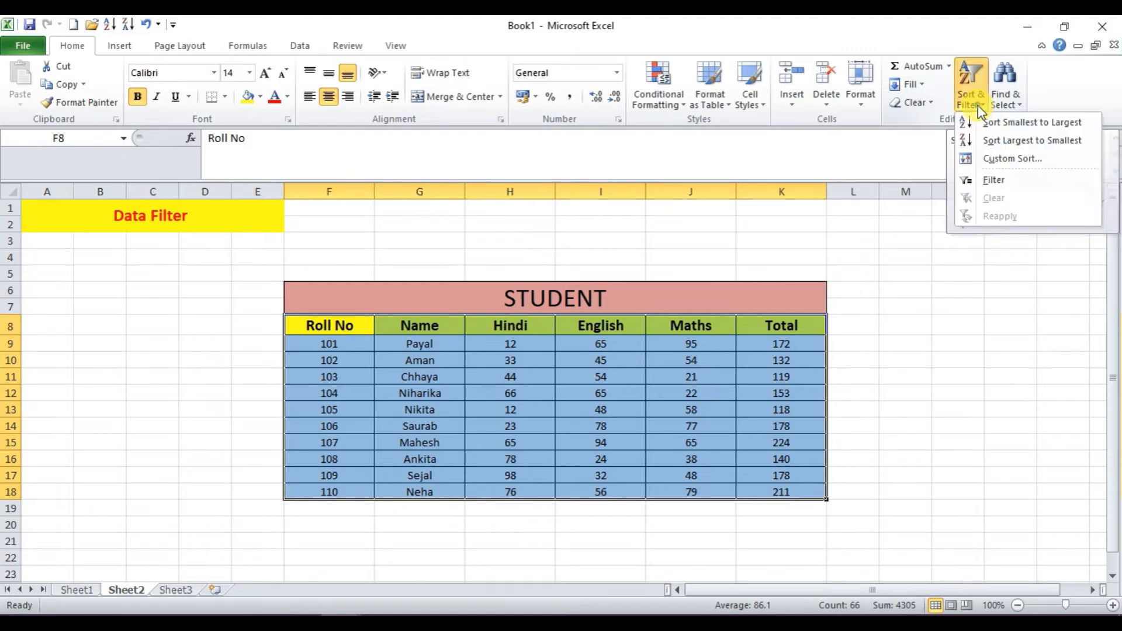
pyautogui.click(1009, 179)
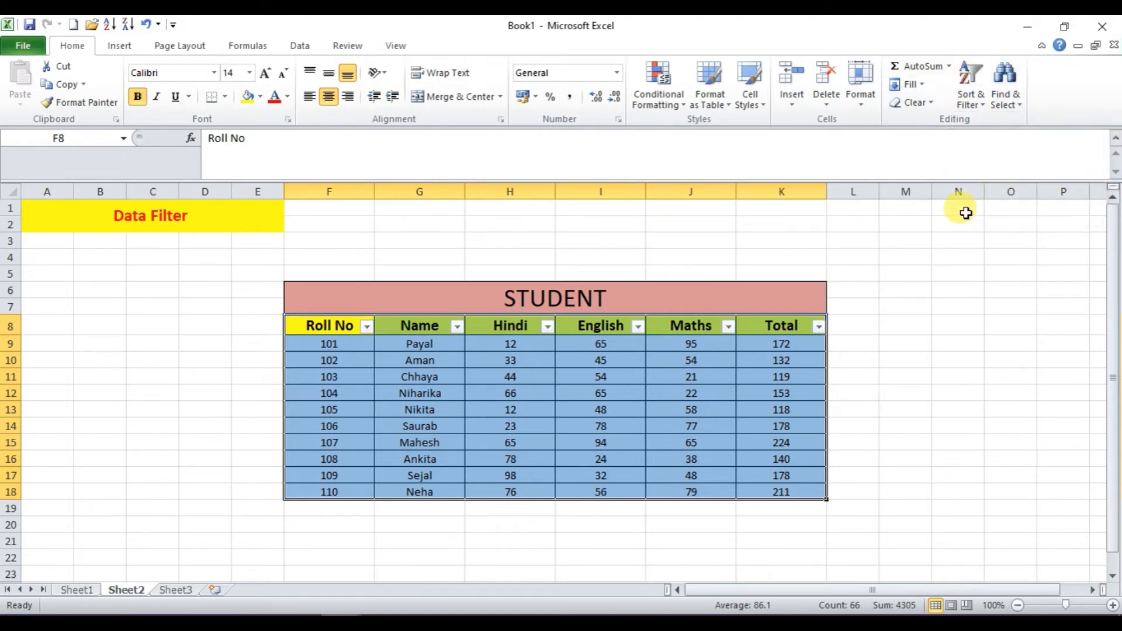
pyautogui.click(941, 392)
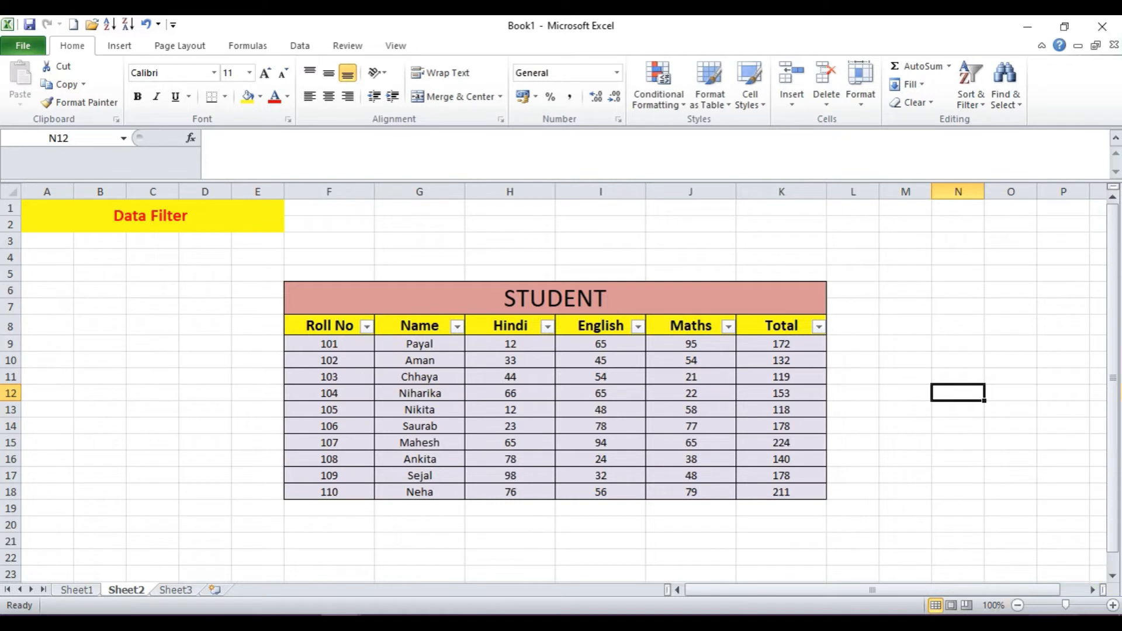
# - Examine every second record in the STUDENT table, starting from roll number 102 down to 110
pyautogui.click(1113, 606)
pyautogui.click(1114, 605)
pyautogui.scroll(-1, 816, 476)
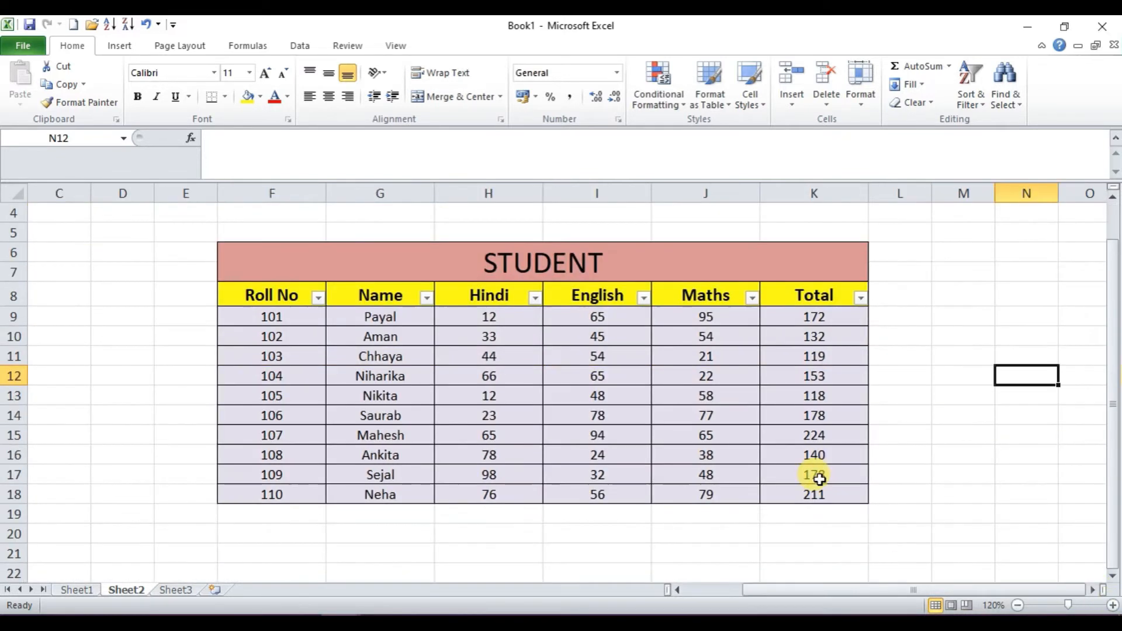
pyautogui.click(1113, 606)
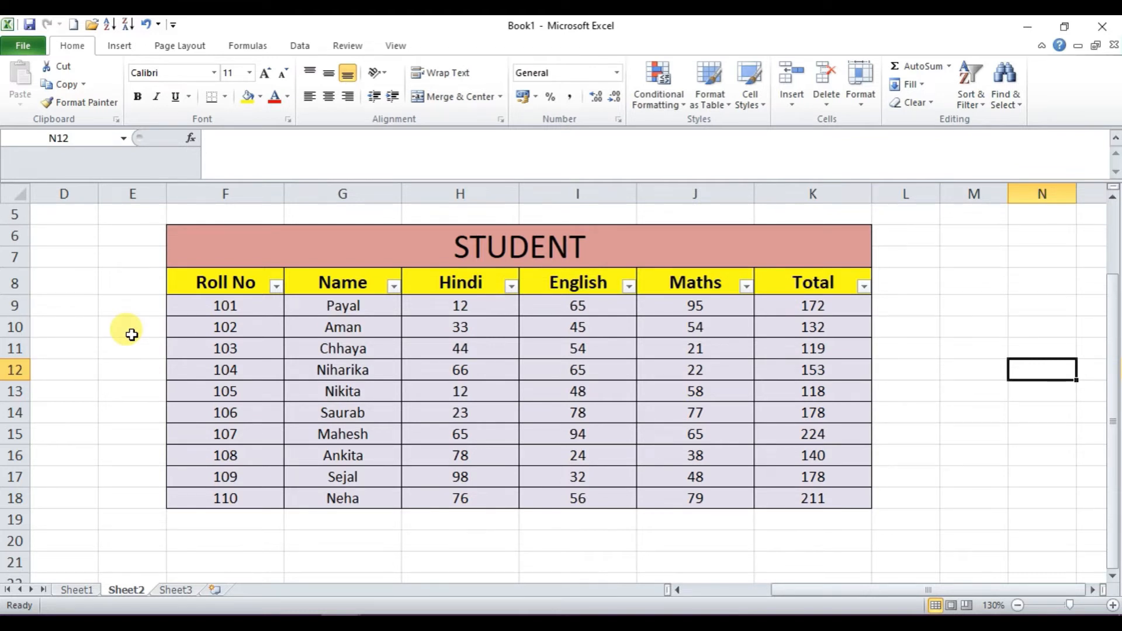
pyautogui.moveTo(193, 327); pyautogui.dragTo(410, 327)
pyautogui.click(323, 368)
pyautogui.moveTo(278, 370); pyautogui.dragTo(327, 370)
pyautogui.moveTo(237, 412); pyautogui.dragTo(299, 415)
pyautogui.moveTo(238, 454); pyautogui.dragTo(305, 454)
pyautogui.click(235, 506)
pyautogui.click(246, 522)
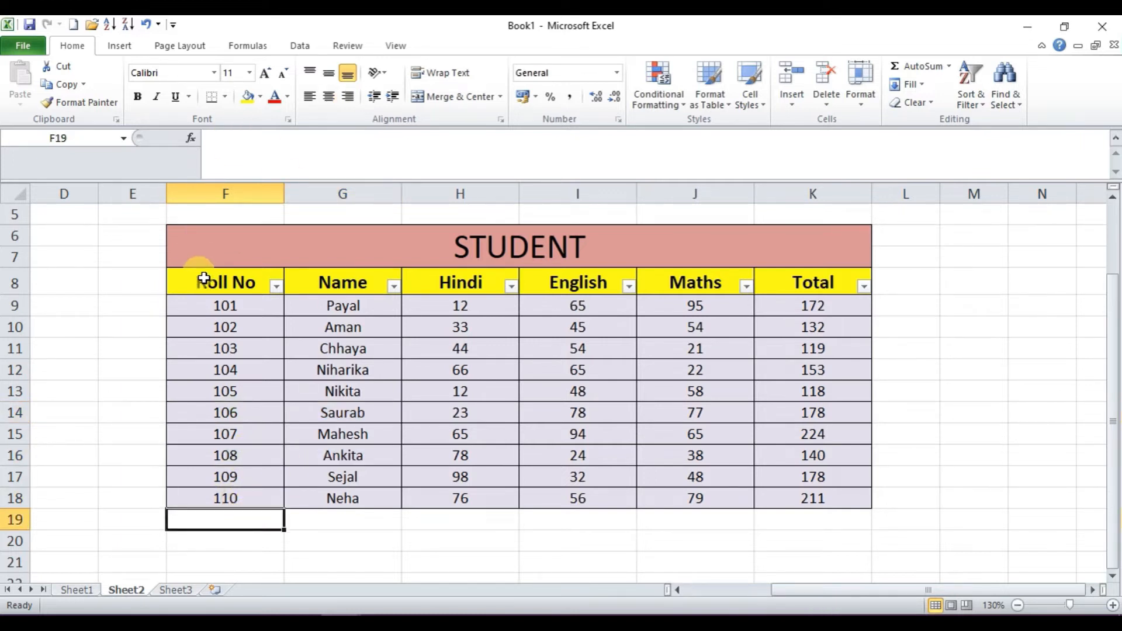
# - Filter the Roll No column to show only 101, 103, 105, 107 and 109
pyautogui.click(276, 286)
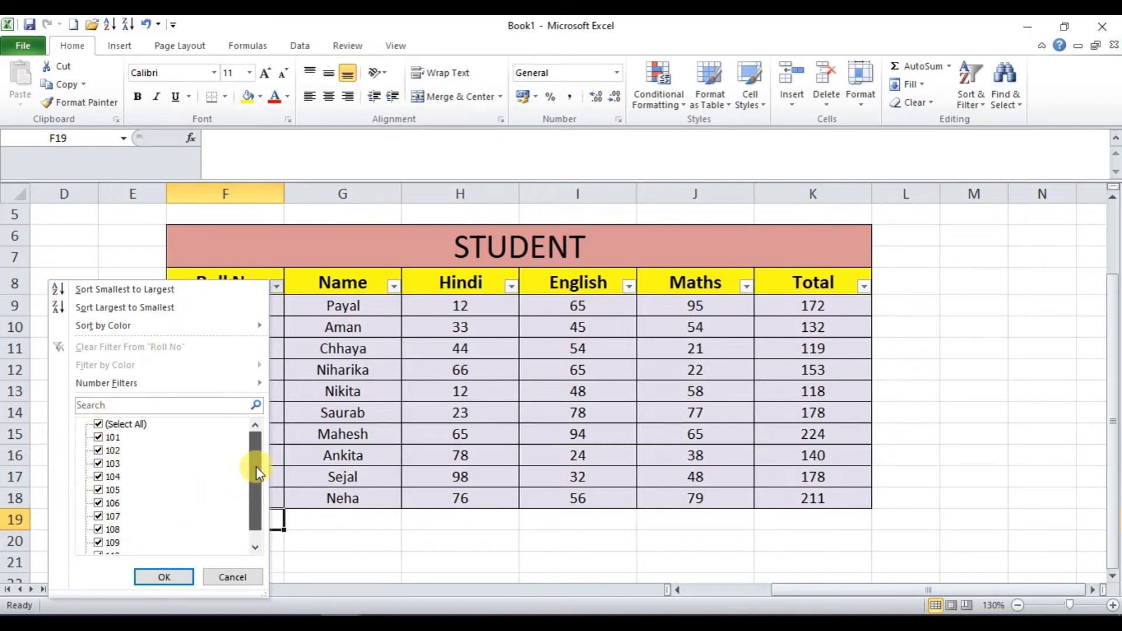
pyautogui.click(98, 425)
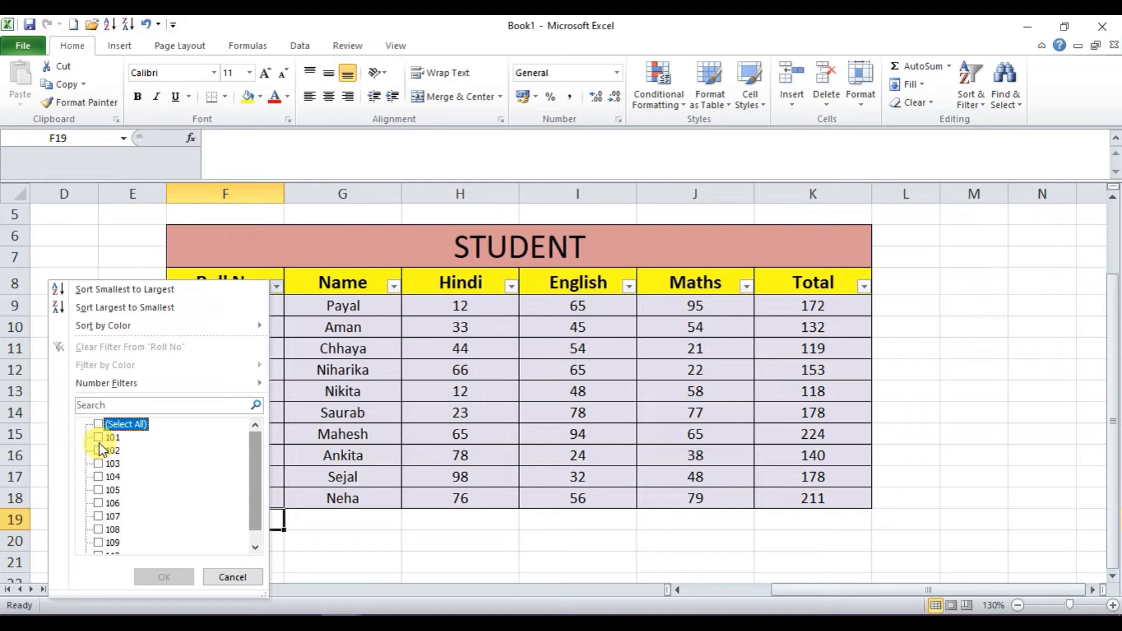
pyautogui.click(100, 440)
pyautogui.click(99, 464)
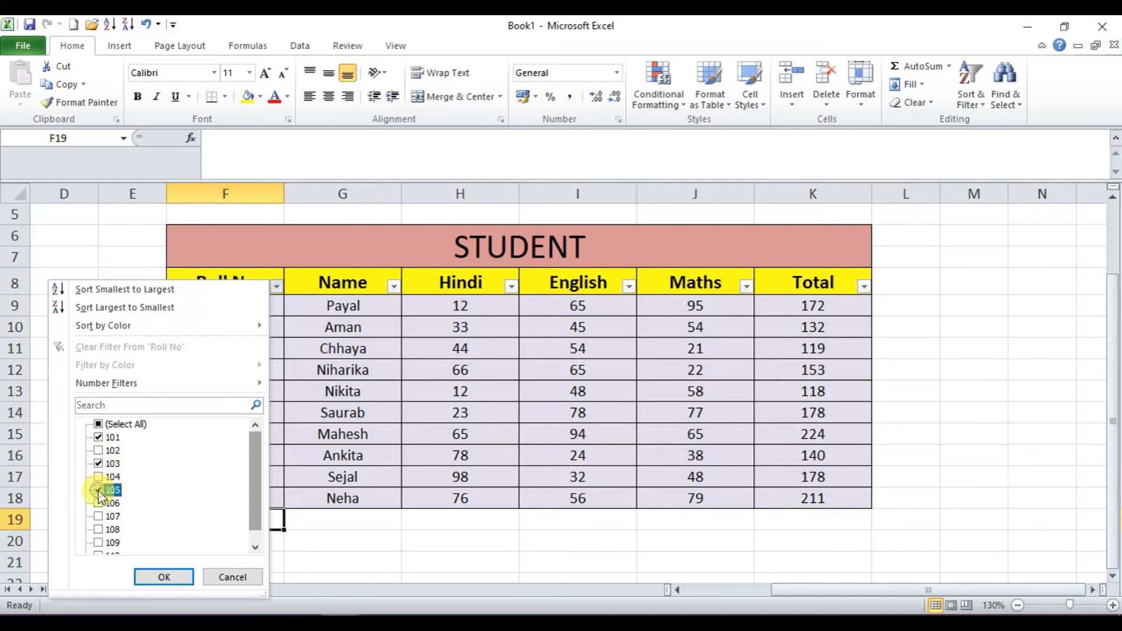
pyautogui.click(111, 542)
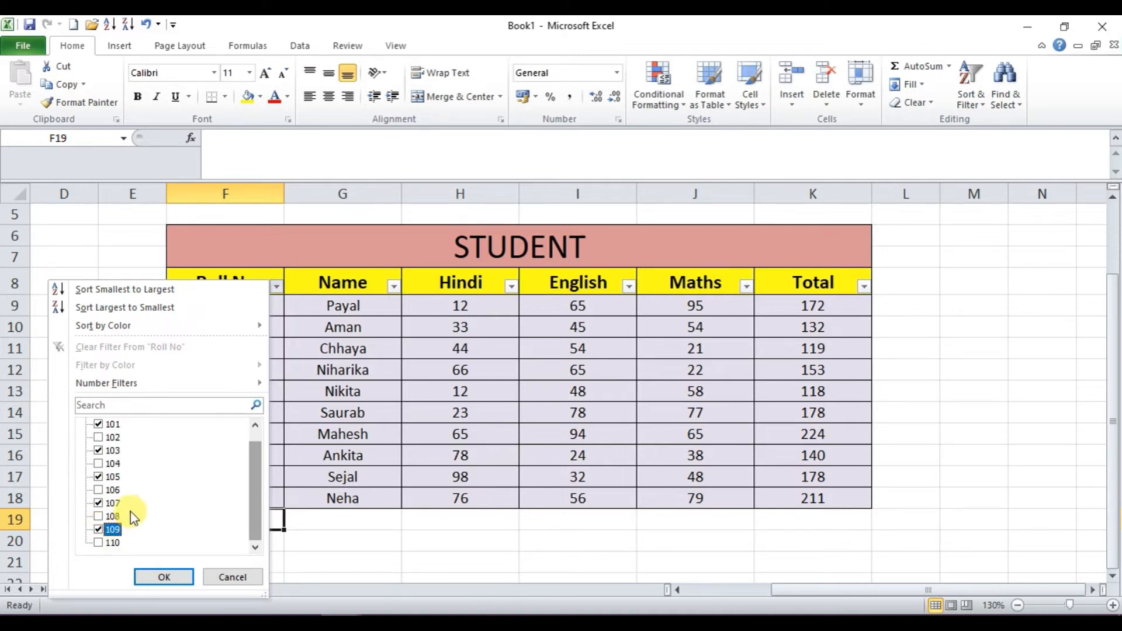
pyautogui.scroll(1, 121, 506)
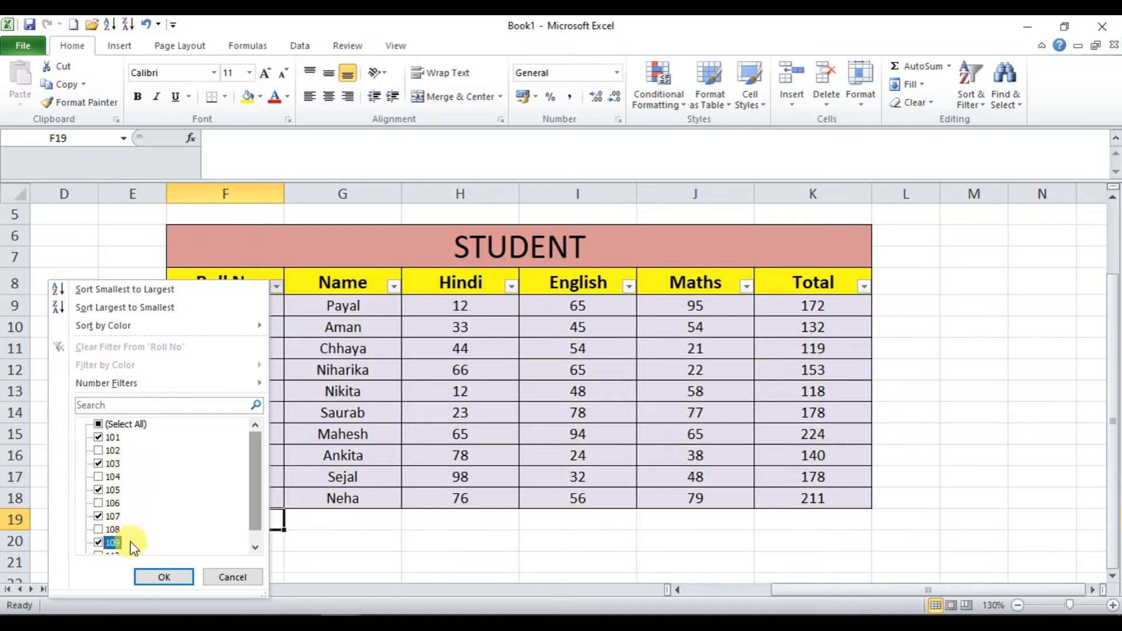
pyautogui.click(162, 576)
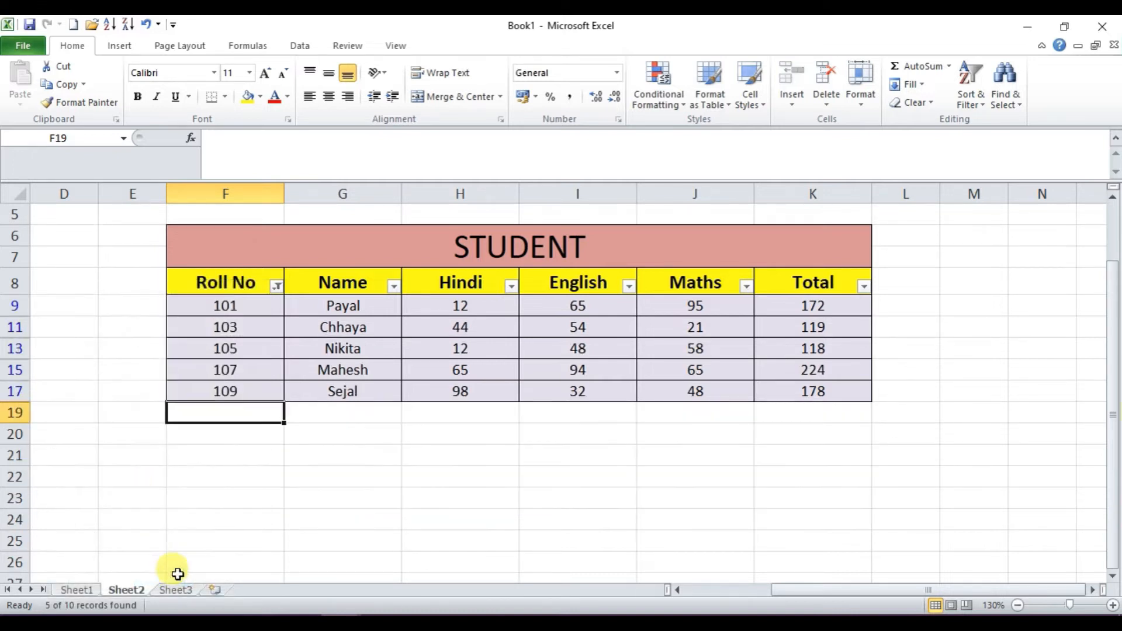
pyautogui.click(321, 507)
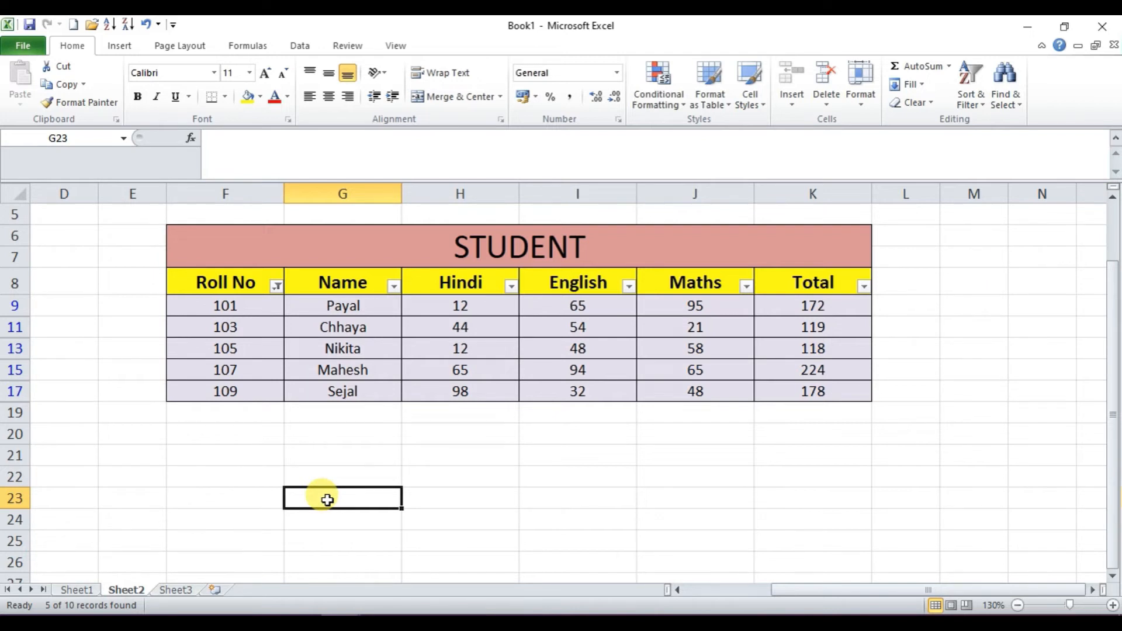
pyautogui.click(234, 455)
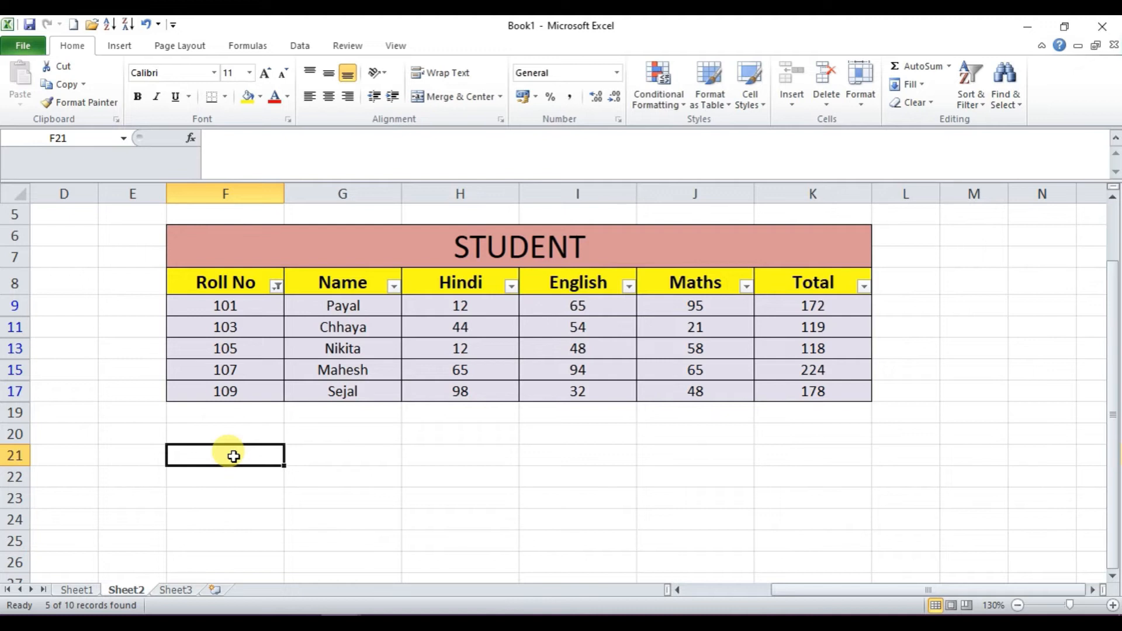
pyautogui.write('MWF')
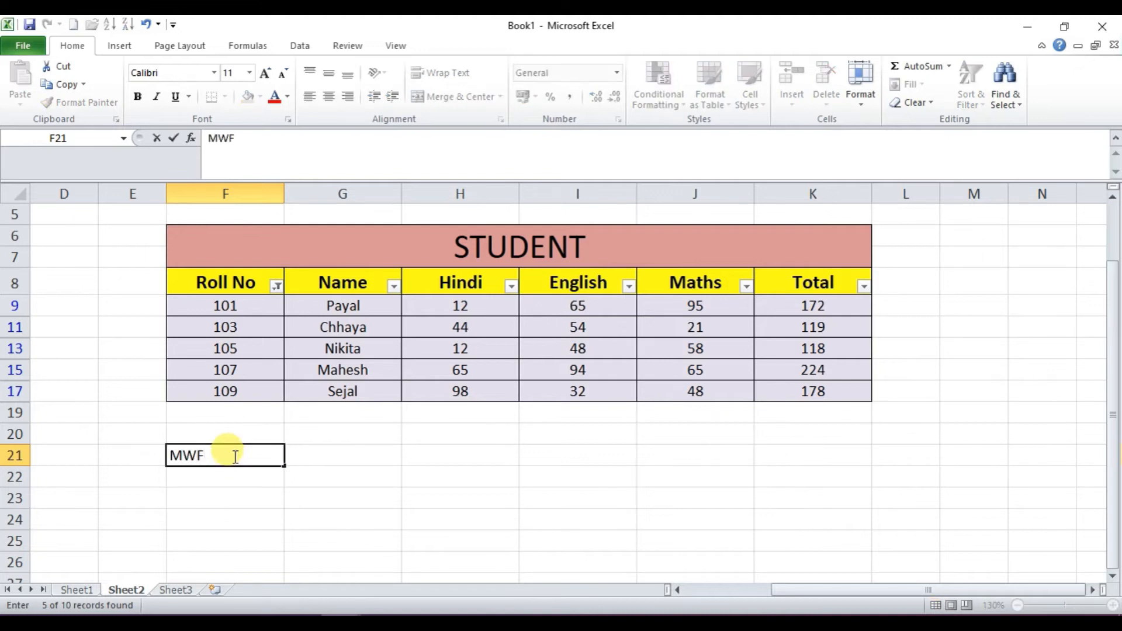
pyautogui.press('BackSpace')
pyautogui.press('BackSpace')
pyautogui.press('BackSpace')
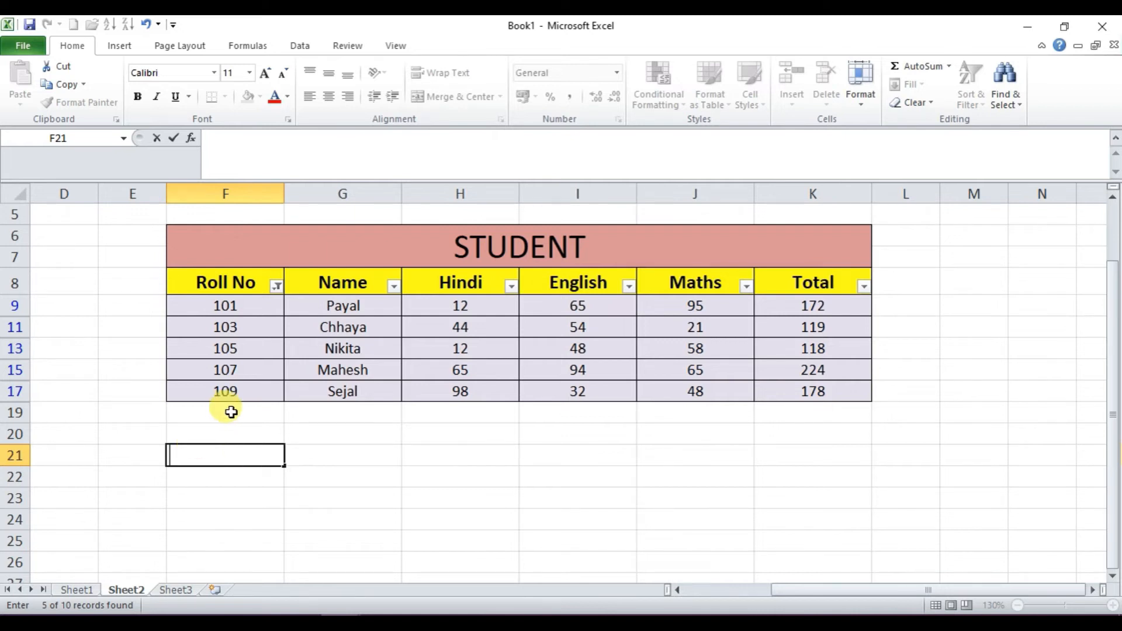
pyautogui.click(392, 482)
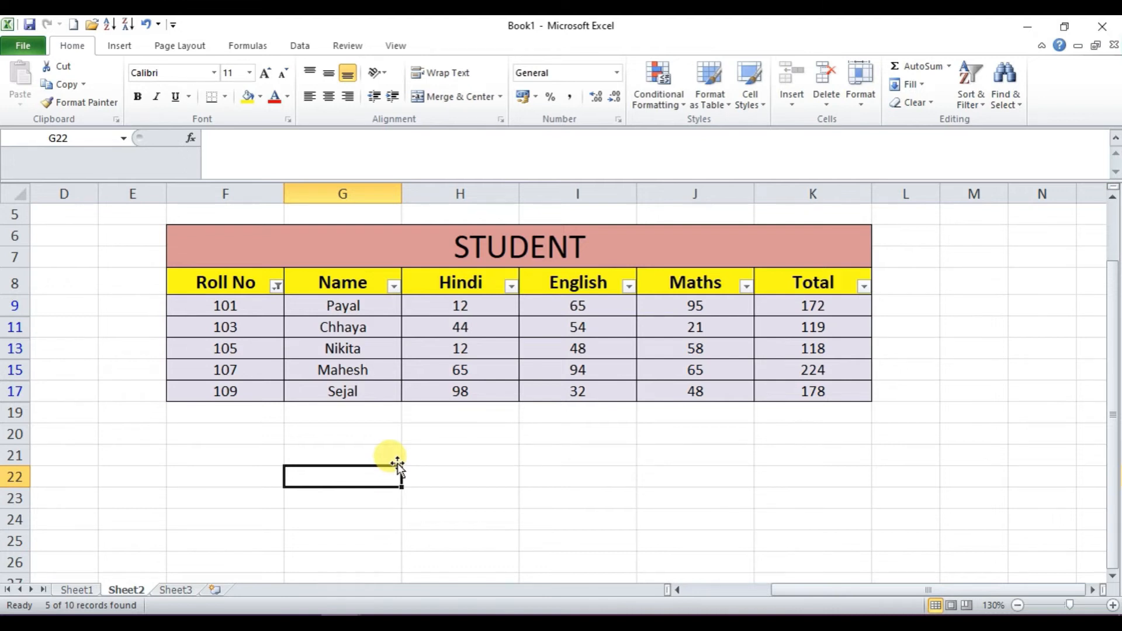
# - Select all values in the Roll No filter to show every student record
pyautogui.click(278, 286)
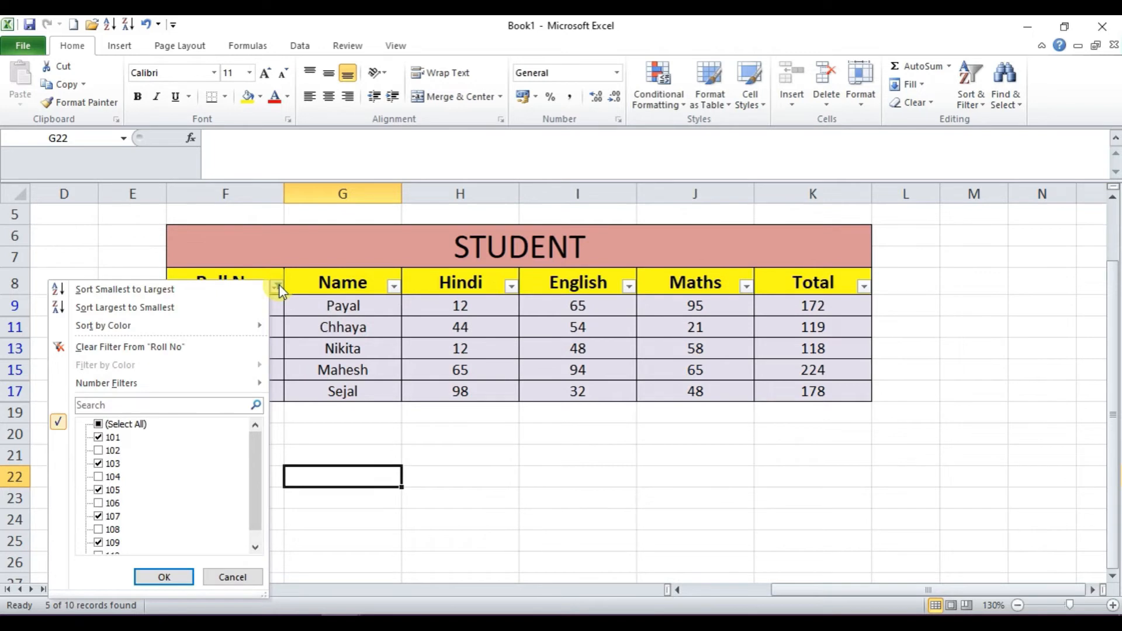
pyautogui.click(98, 424)
pyautogui.click(165, 578)
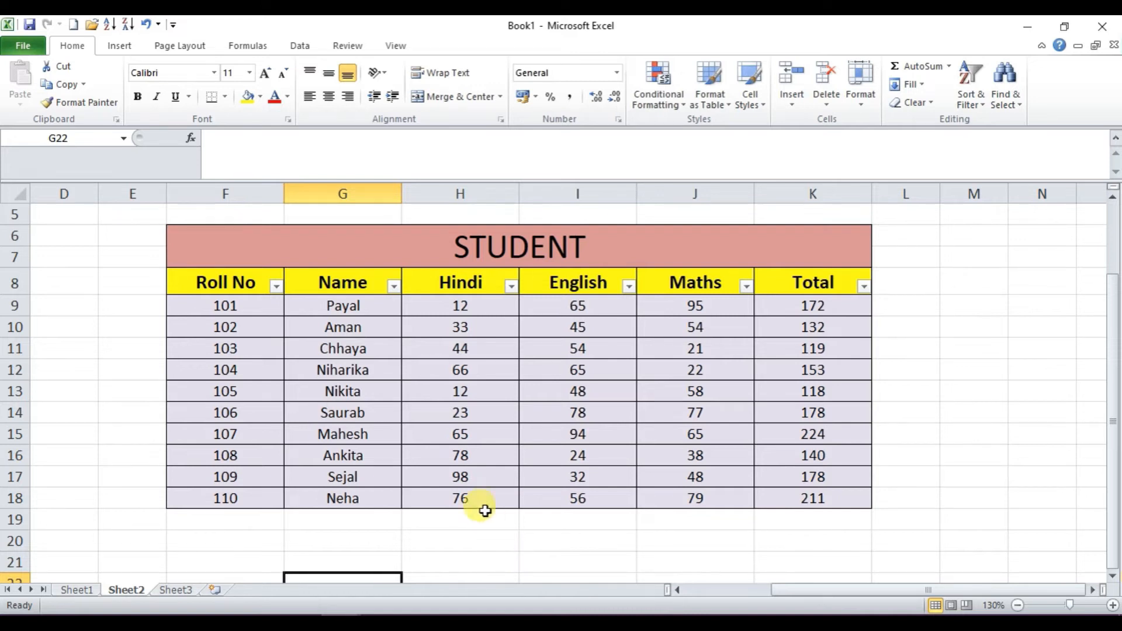
# - Filter the Roll No column to show only 102, 104, 106, 108 and 110
pyautogui.click(277, 287)
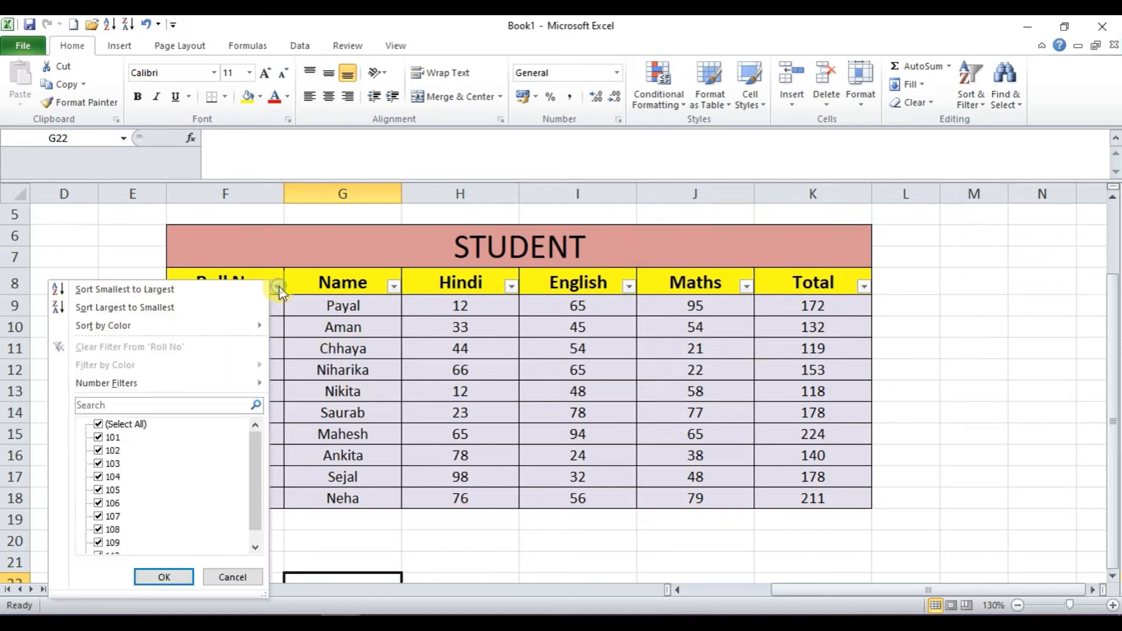
pyautogui.click(114, 427)
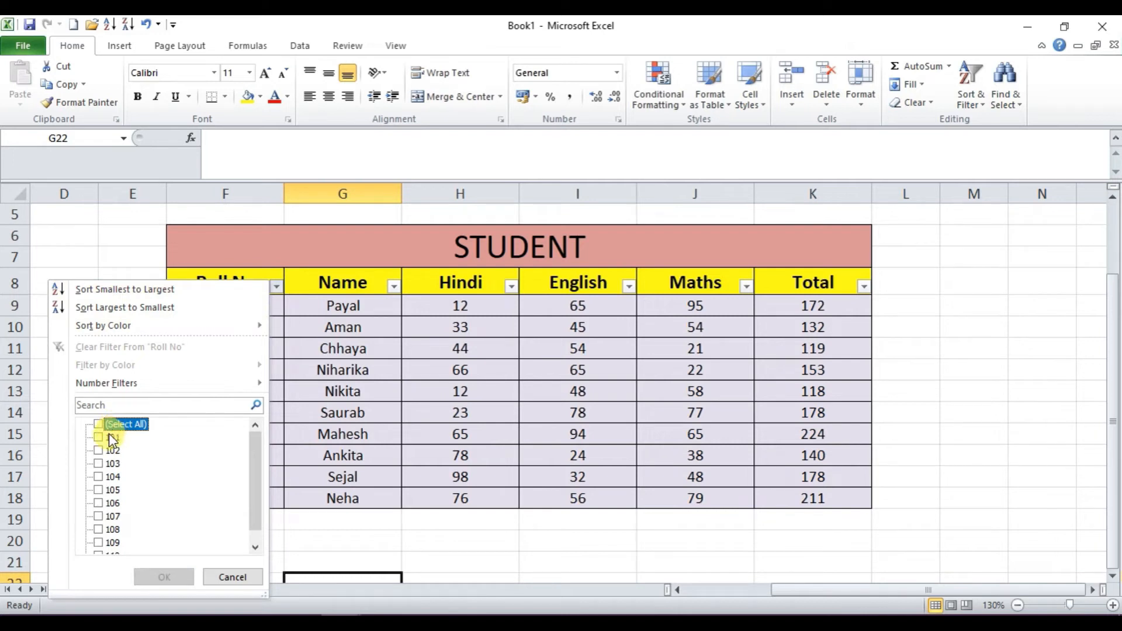
pyautogui.click(100, 450)
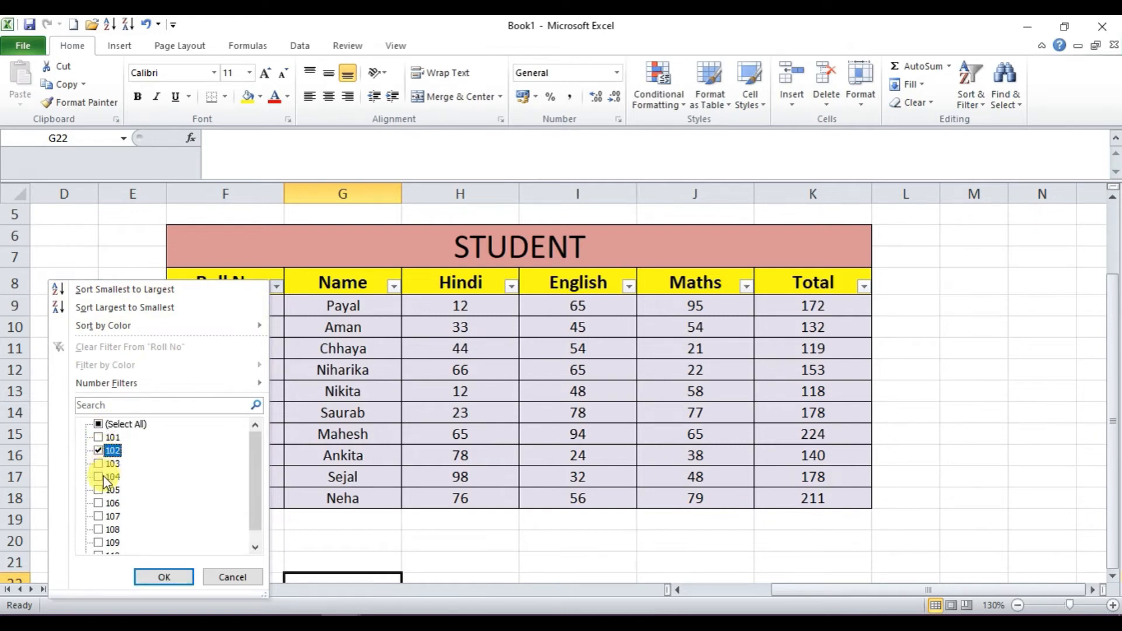
pyautogui.click(98, 530)
pyautogui.scroll(-1, 98, 538)
pyautogui.click(99, 543)
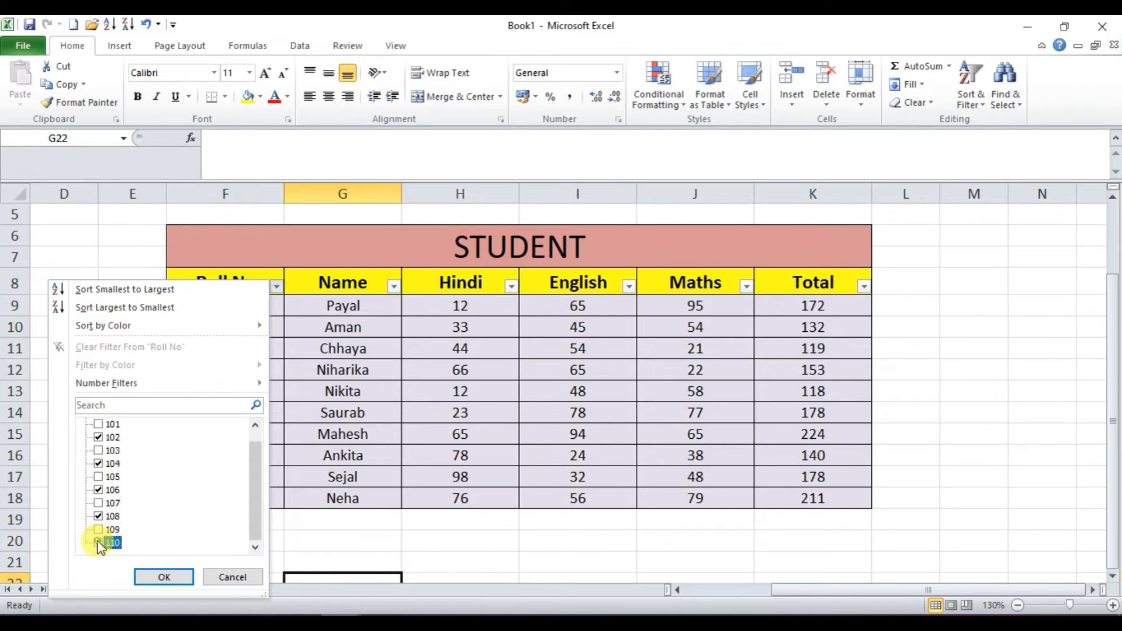
pyautogui.click(161, 576)
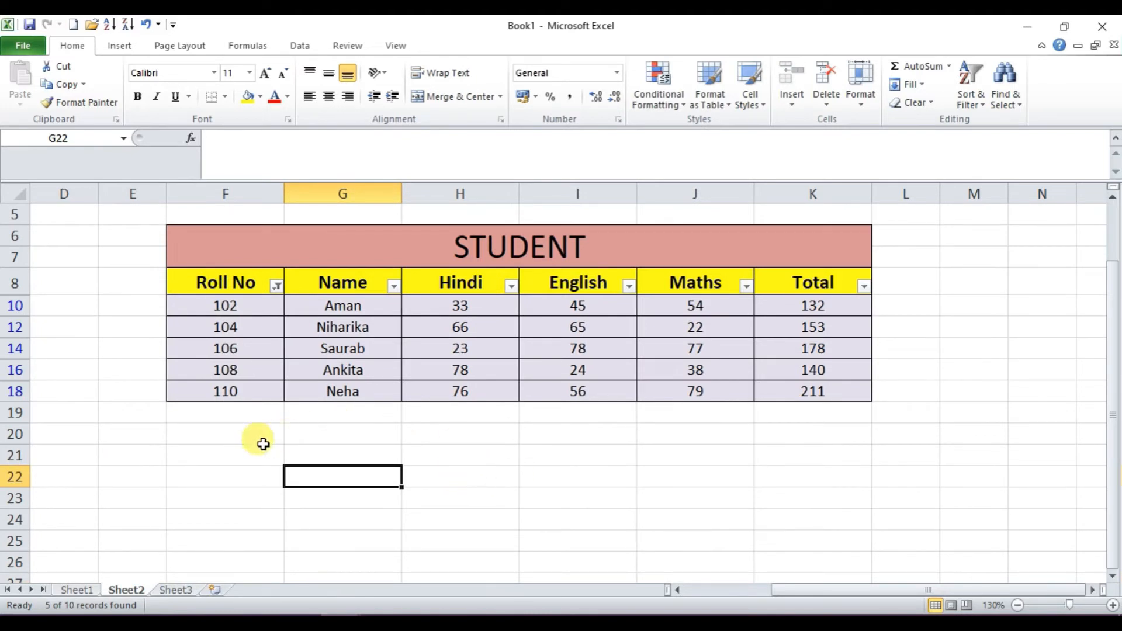
# - Enter TTS in cell F20 below the STUDENT table
pyautogui.click(245, 440)
pyautogui.write('TTS')
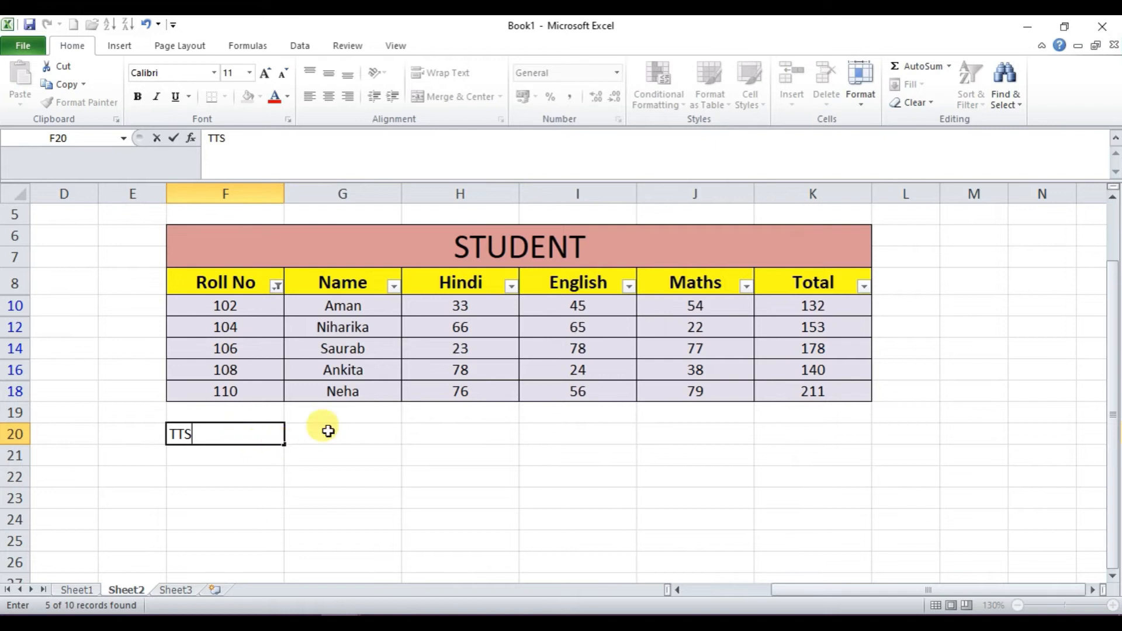
pyautogui.click(343, 501)
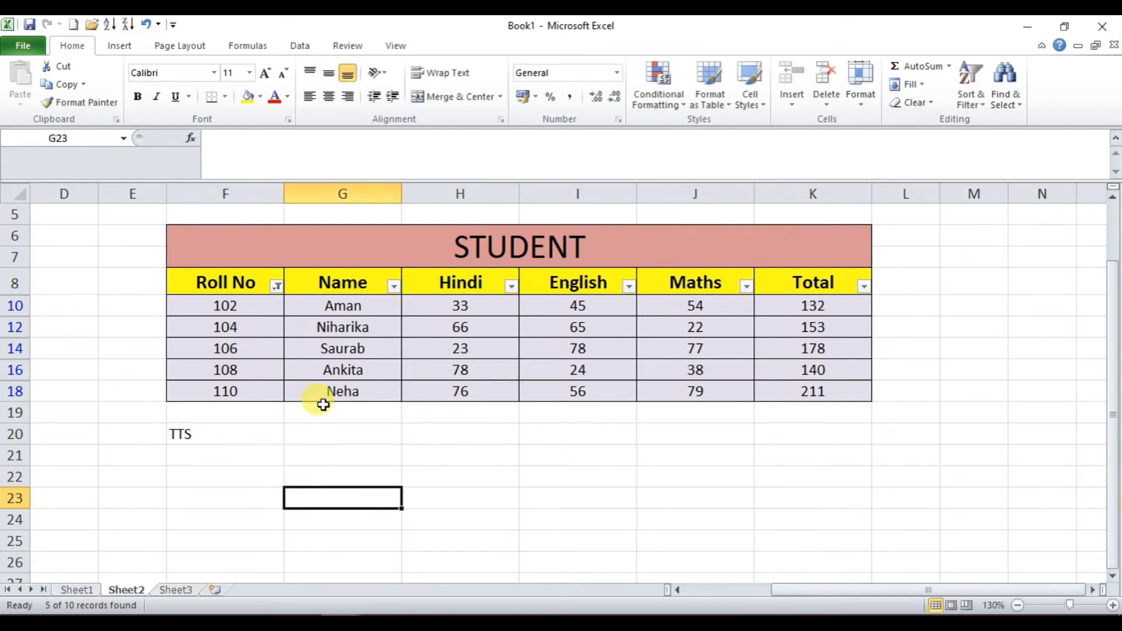
# - Select all values in the Roll No filter to show every student record again
pyautogui.click(276, 286)
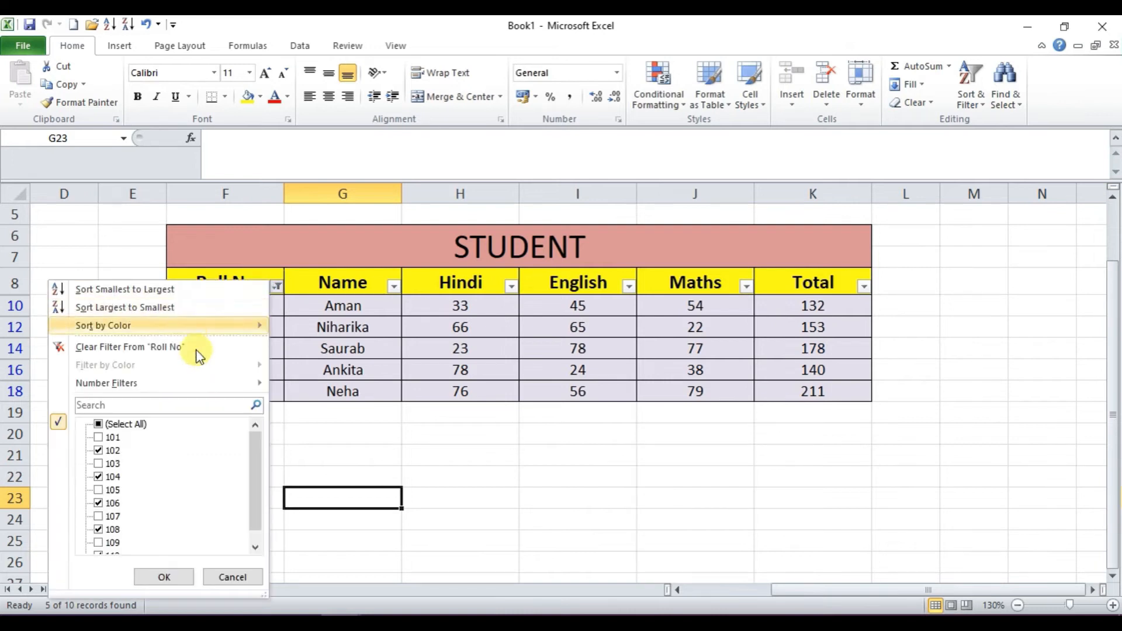
pyautogui.click(97, 427)
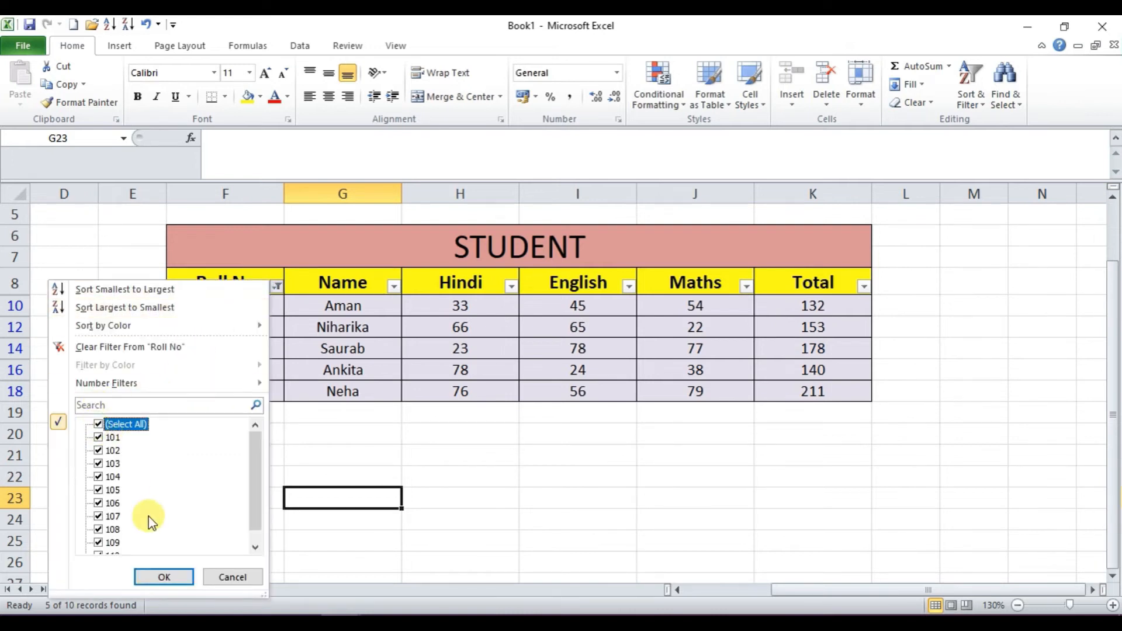
pyautogui.click(163, 576)
pyautogui.click(444, 540)
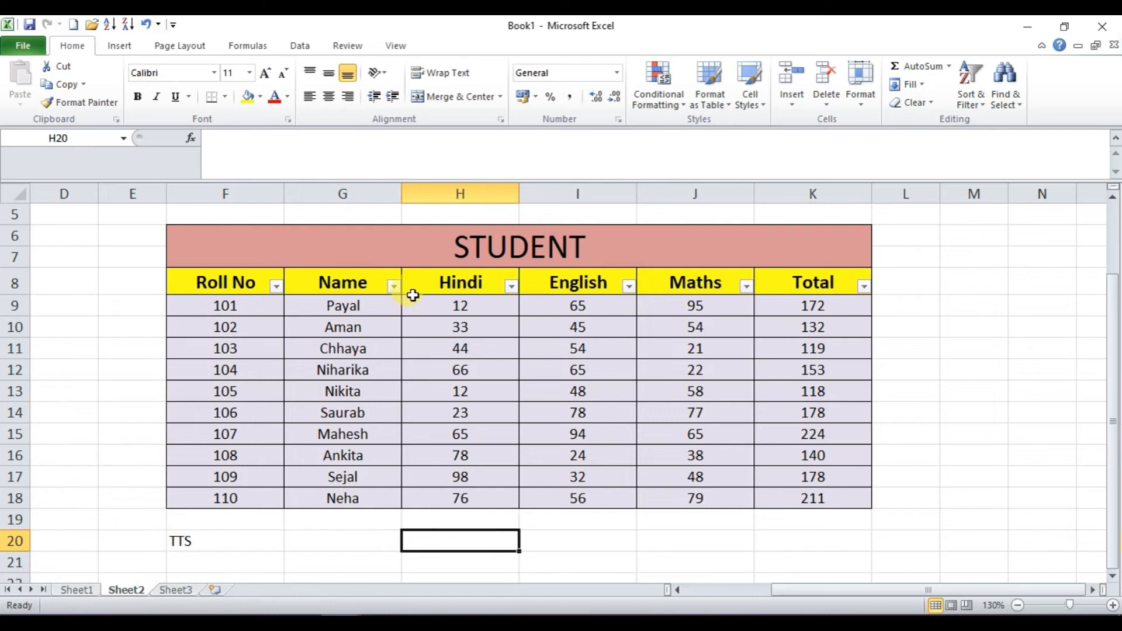
# - Filter the Name column to show only the students with roll numbers 101, 104 and 109
pyautogui.moveTo(332, 303); pyautogui.dragTo(331, 500)
pyautogui.click(341, 533)
pyautogui.click(343, 482)
pyautogui.click(363, 373)
pyautogui.click(352, 307)
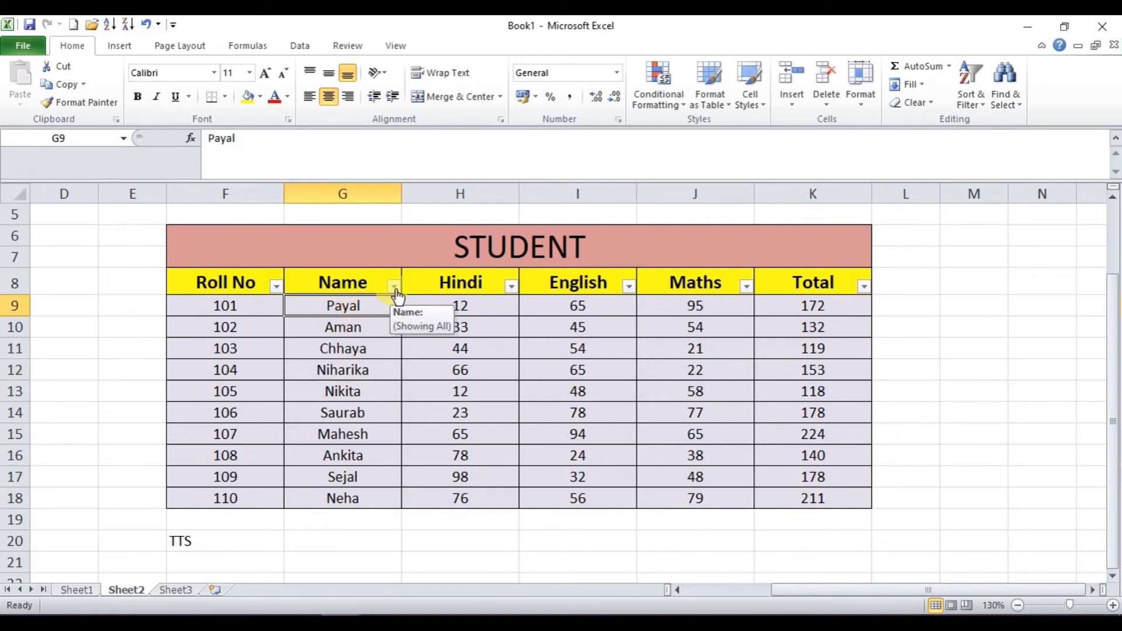
pyautogui.click(395, 287)
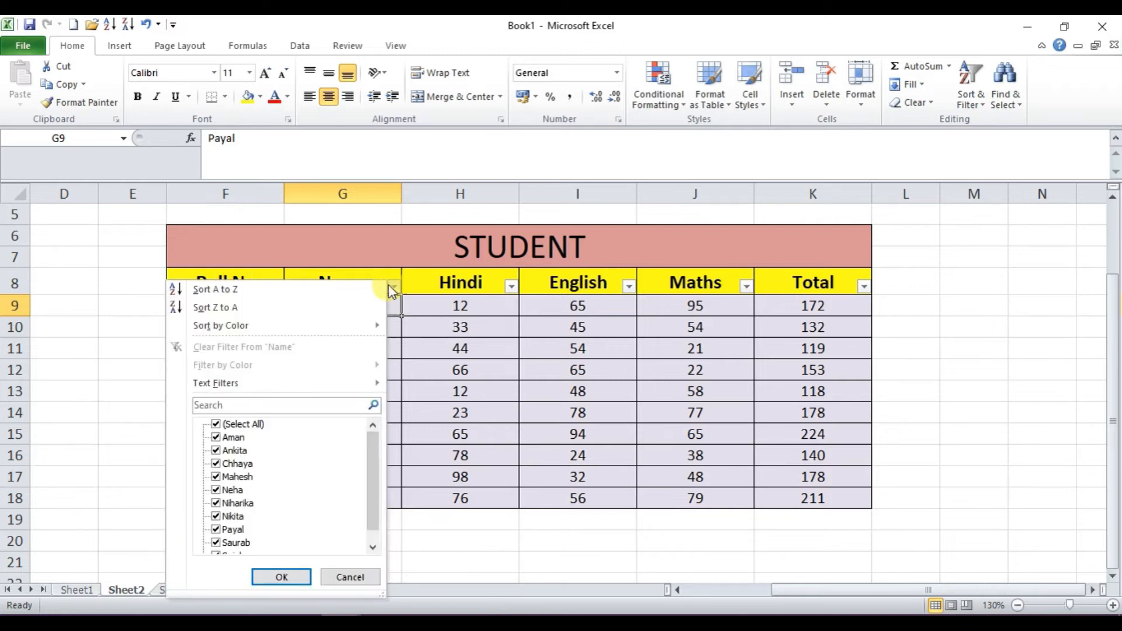
pyautogui.click(220, 424)
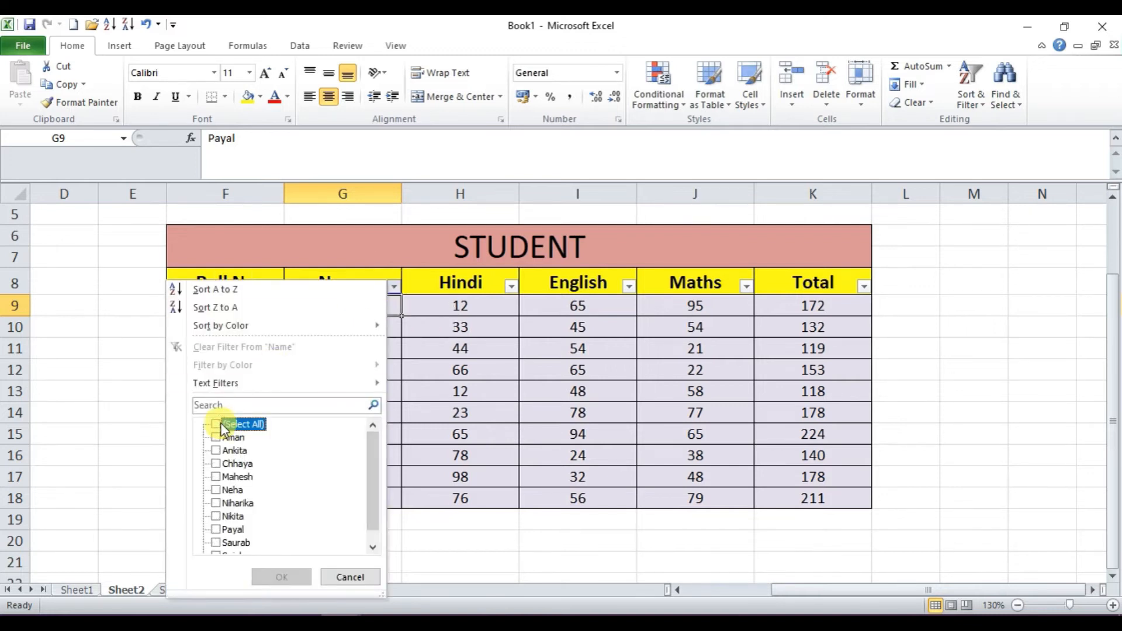
pyautogui.click(218, 529)
pyautogui.click(219, 502)
pyautogui.scroll(-1, 223, 520)
pyautogui.click(218, 544)
pyautogui.click(282, 578)
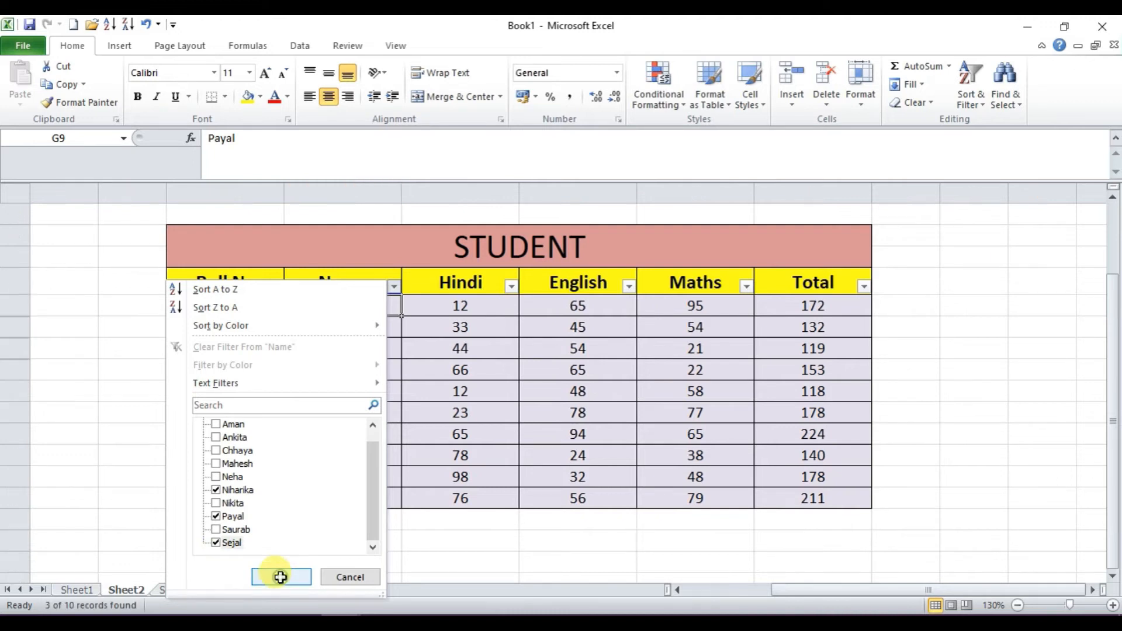
pyautogui.moveTo(355, 308); pyautogui.dragTo(355, 347)
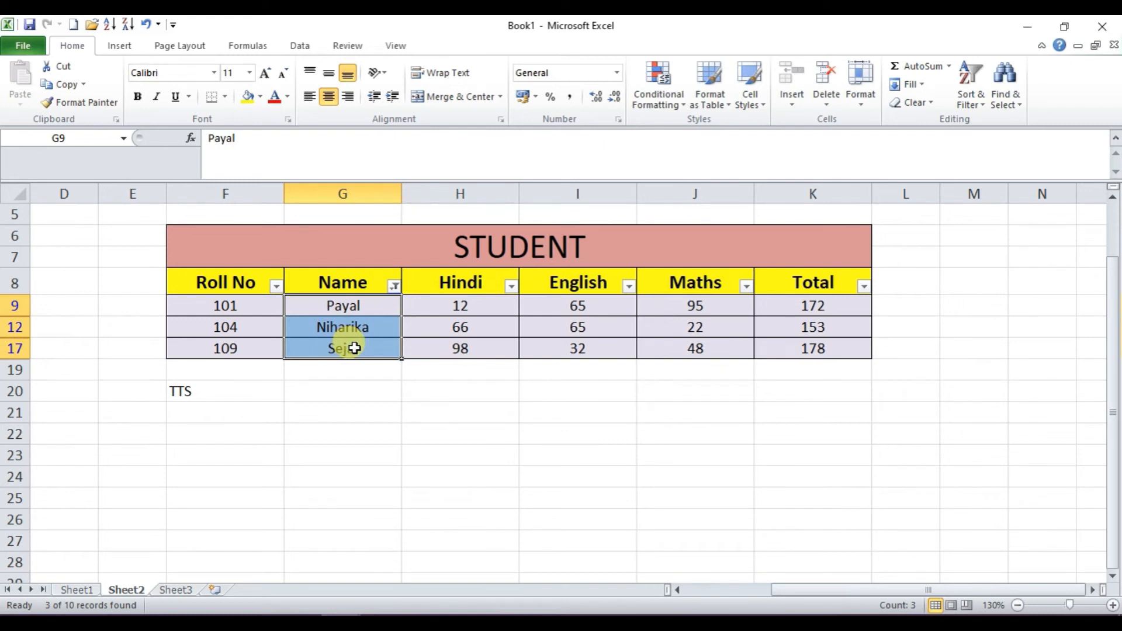
pyautogui.click(307, 414)
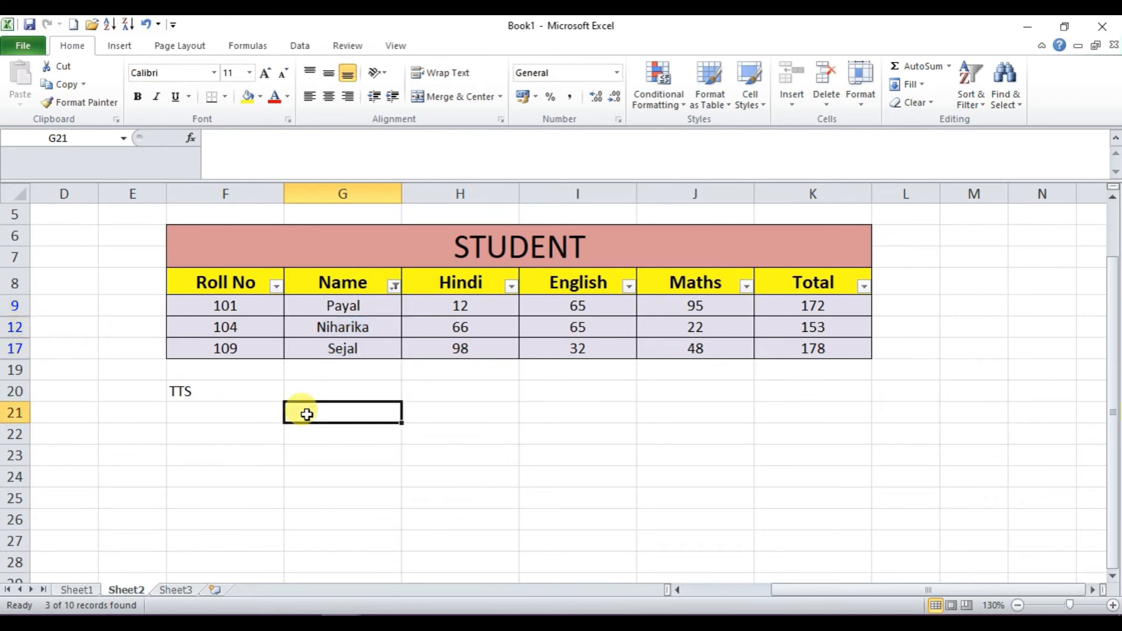
# - Select all values in the Name filter to show every student, and delete the TTS entry in cell F20
pyautogui.click(394, 286)
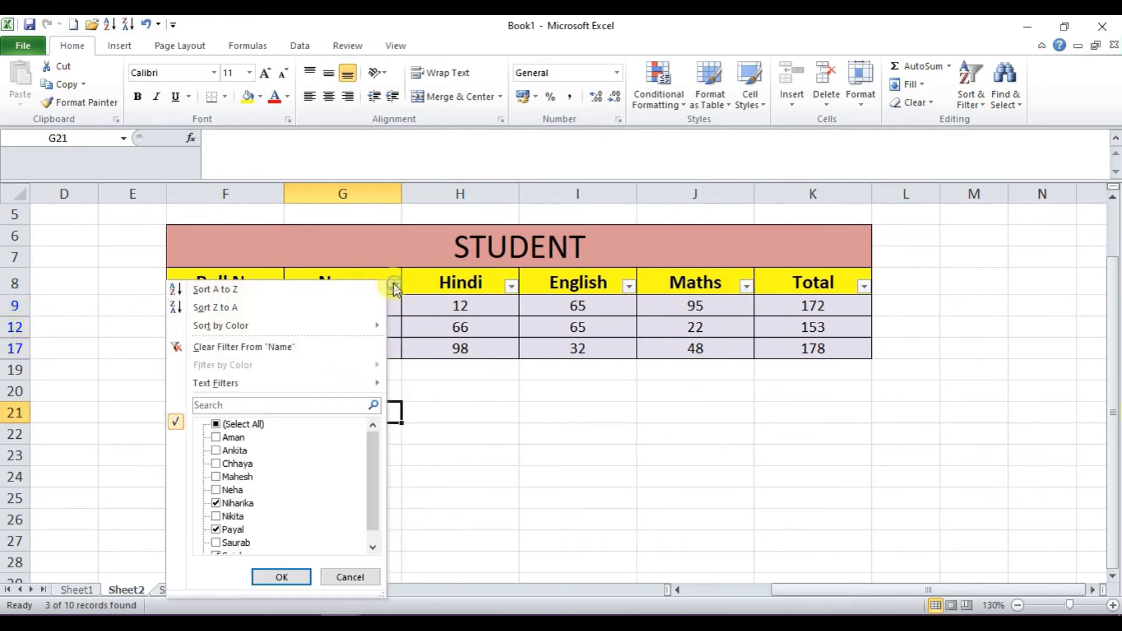
pyautogui.click(223, 424)
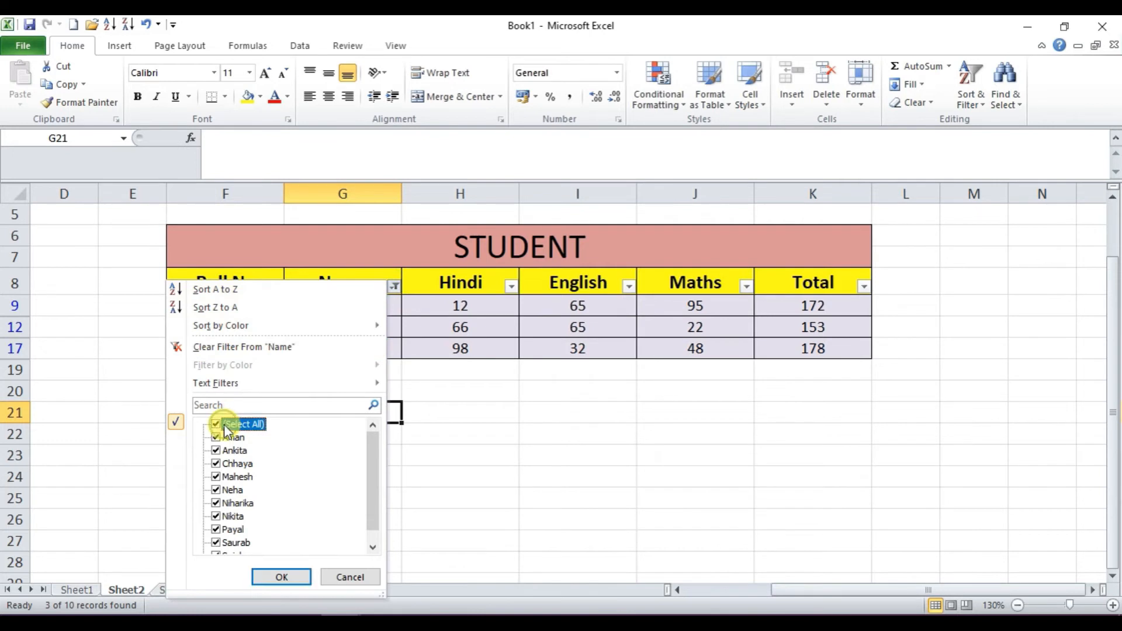
pyautogui.click(272, 576)
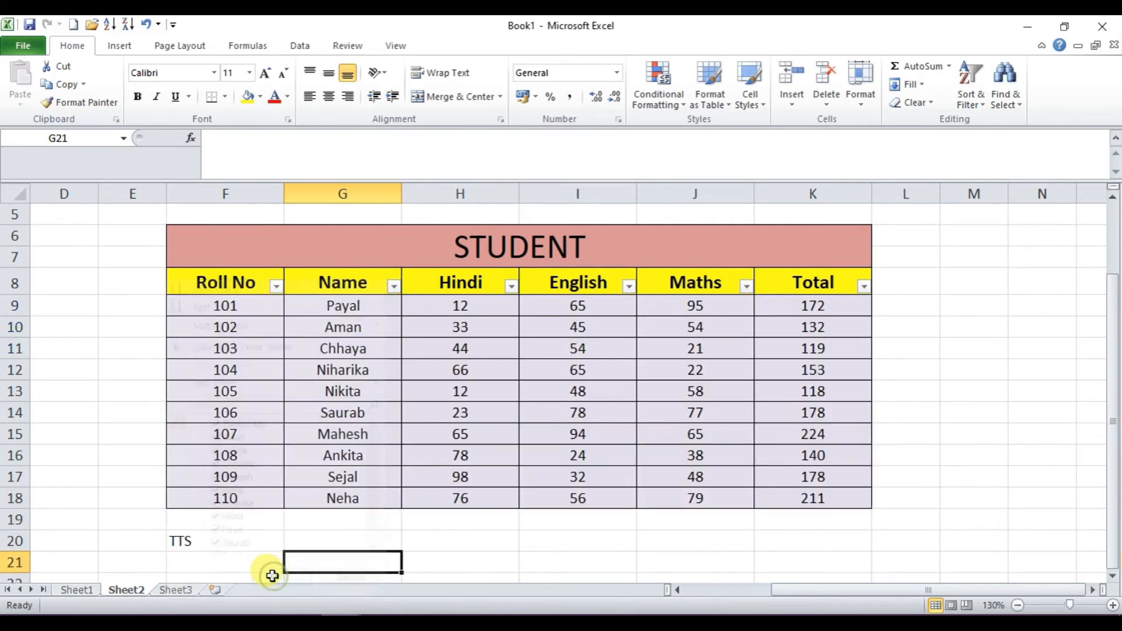
pyautogui.click(228, 540)
pyautogui.press('Delete')
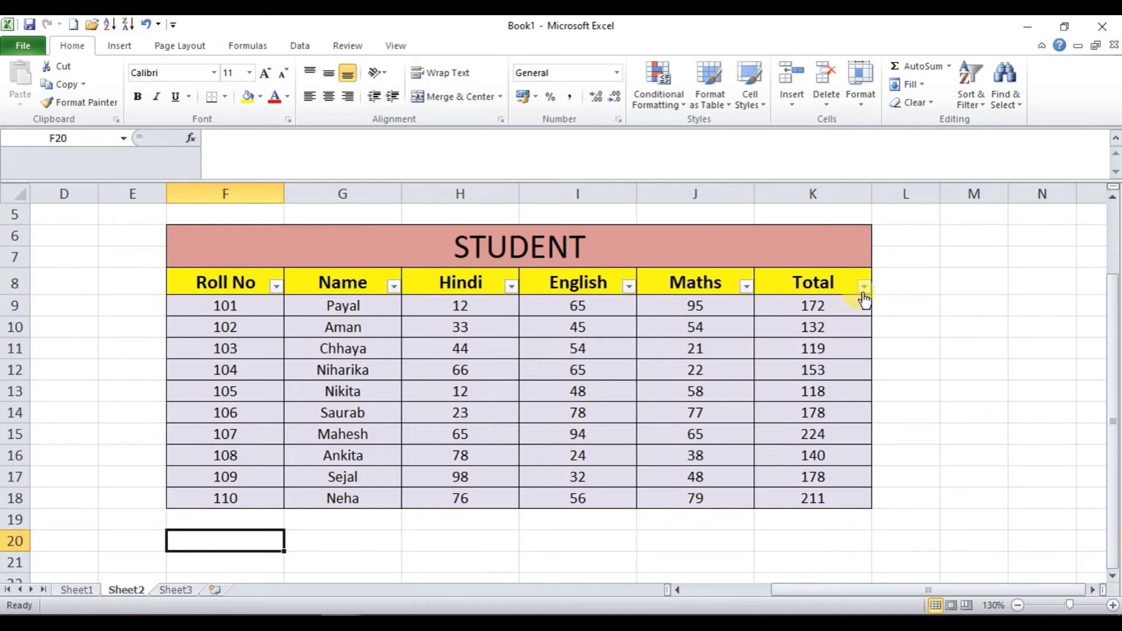
# - Sort the STUDENT table by the Total column from largest to smallest
pyautogui.moveTo(248, 286); pyautogui.dragTo(786, 496)
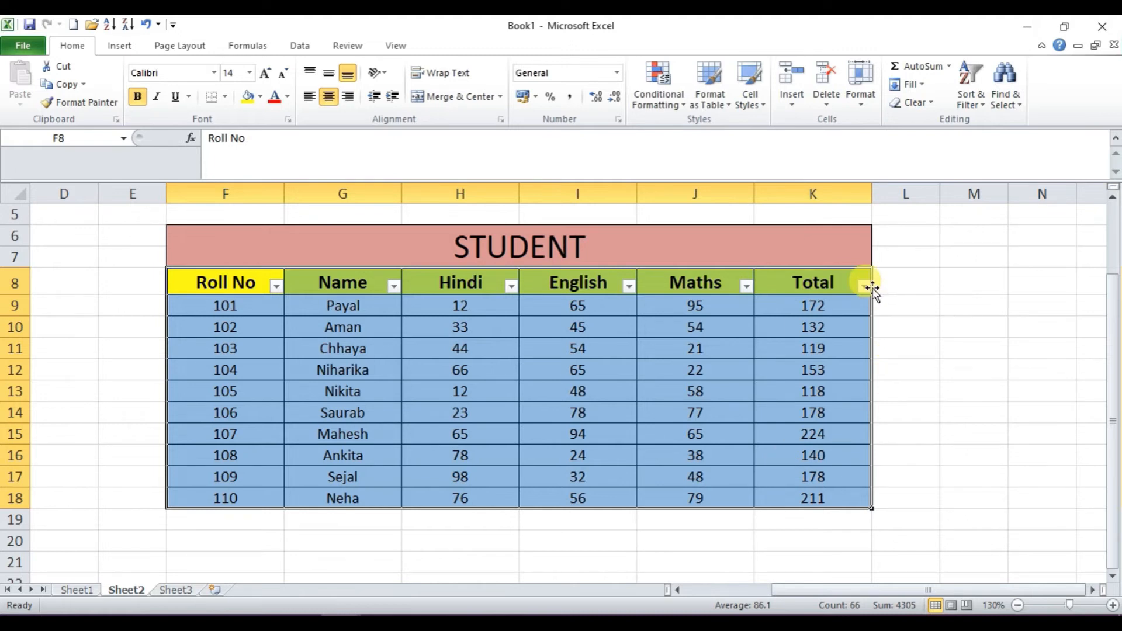
pyautogui.click(913, 350)
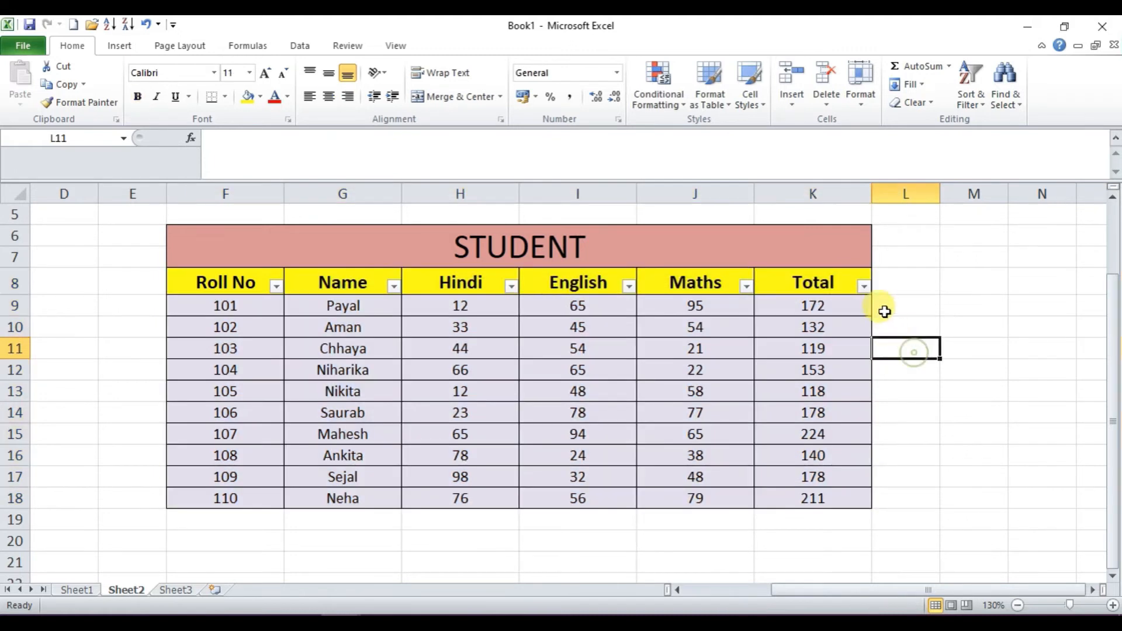
pyautogui.click(864, 286)
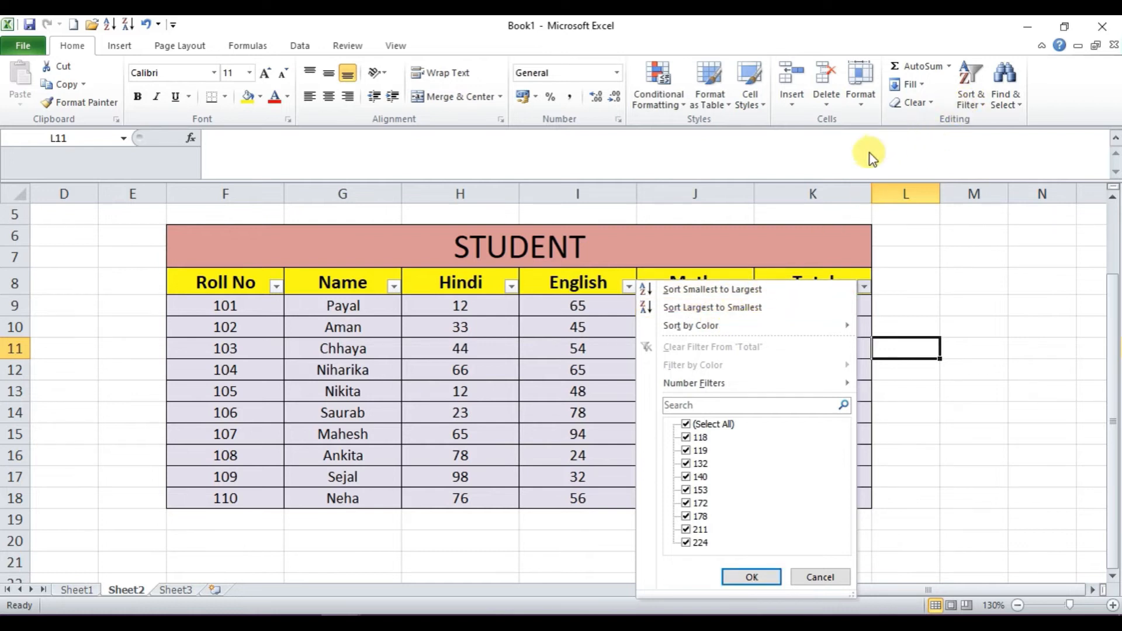
pyautogui.click(706, 307)
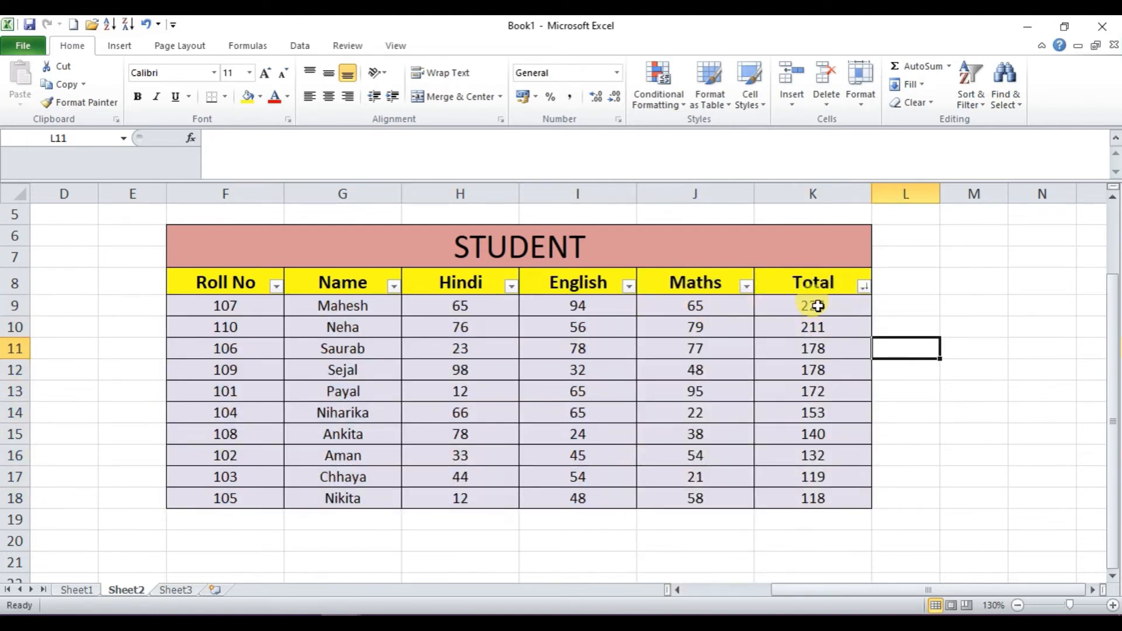
# - Examine the order of the roll numbers and totals in the sorted STUDENT table, focusing on the highest totals
pyautogui.click(817, 305)
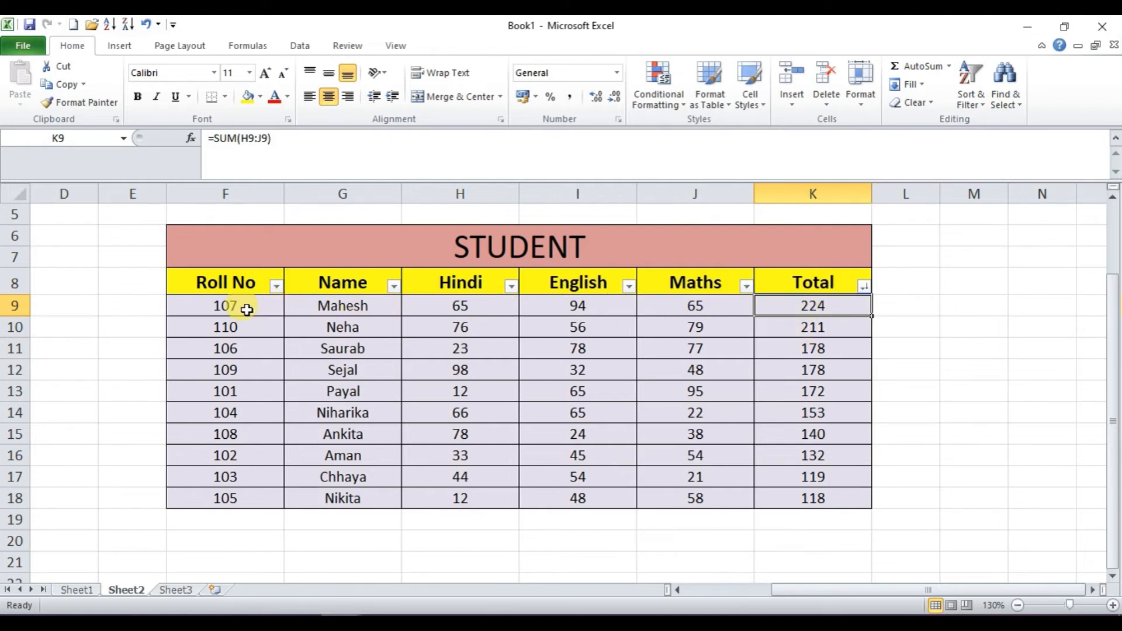
pyautogui.click(247, 310)
pyautogui.click(250, 328)
pyautogui.click(255, 343)
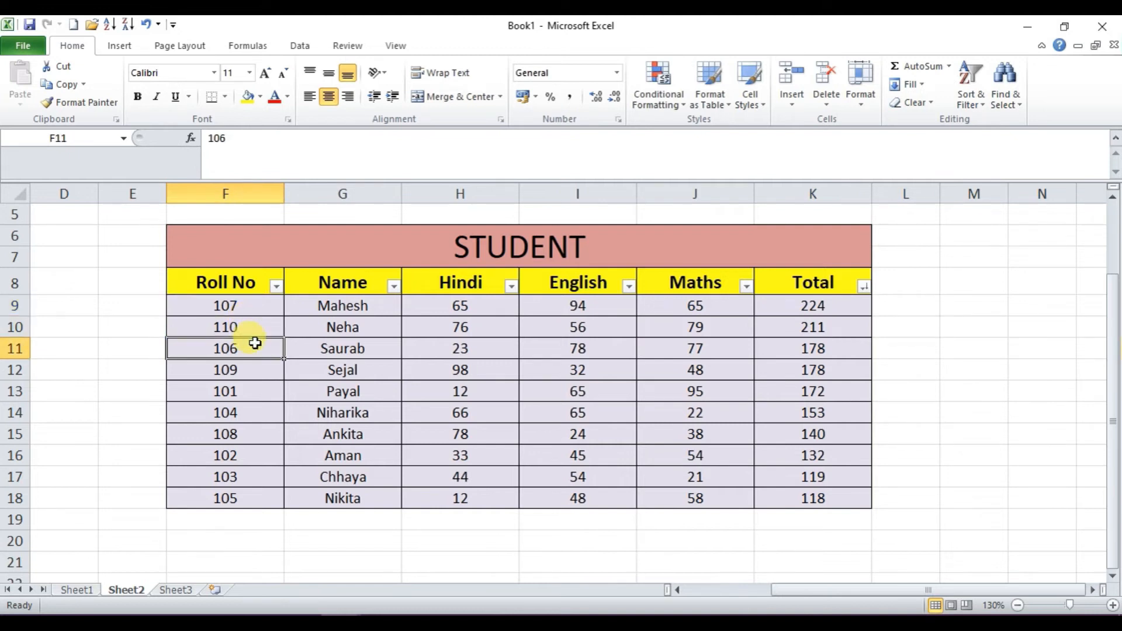
pyautogui.click(834, 309)
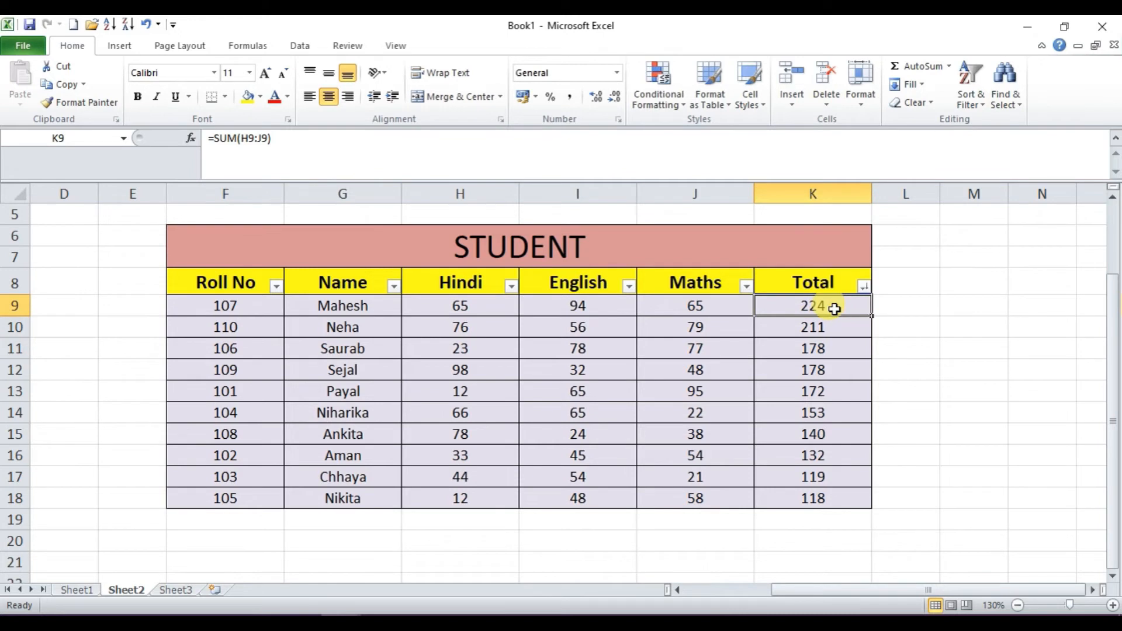
pyautogui.moveTo(261, 306); pyautogui.dragTo(255, 494)
pyautogui.click(824, 306)
pyautogui.moveTo(824, 307); pyautogui.dragTo(840, 483)
pyautogui.click(909, 469)
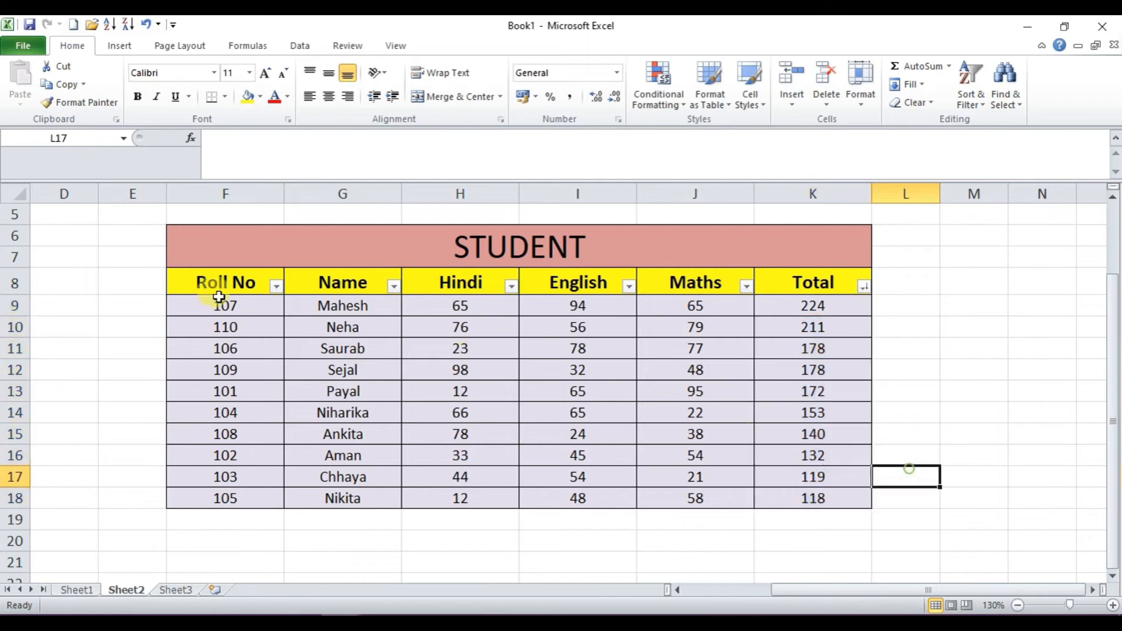
pyautogui.moveTo(205, 302); pyautogui.dragTo(797, 476)
pyautogui.click(920, 412)
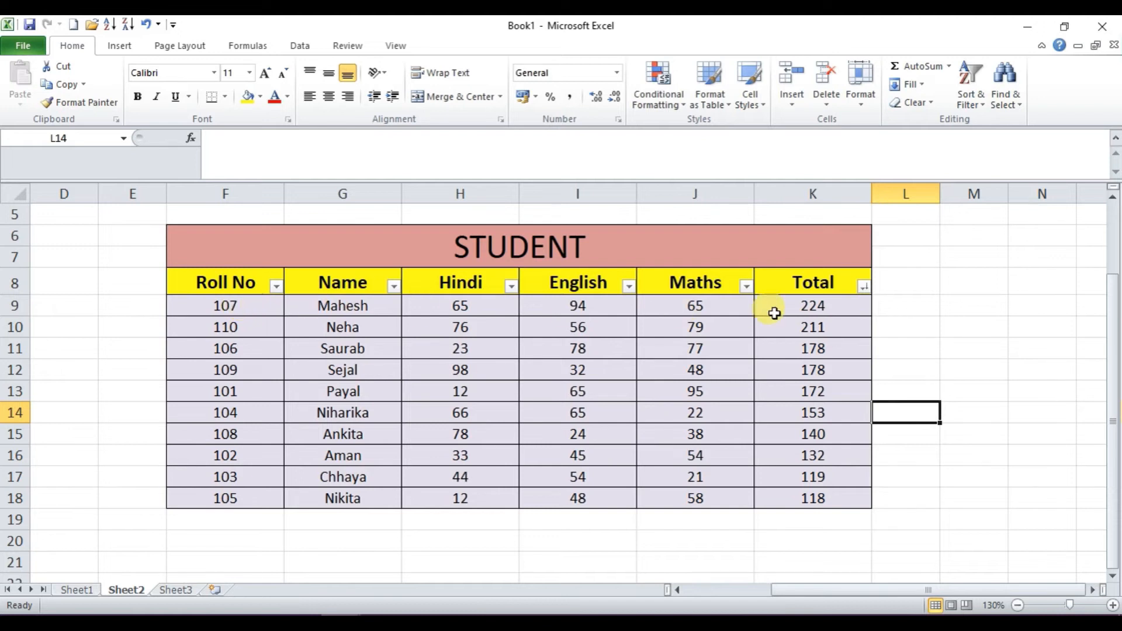
pyautogui.moveTo(840, 307); pyautogui.dragTo(843, 367)
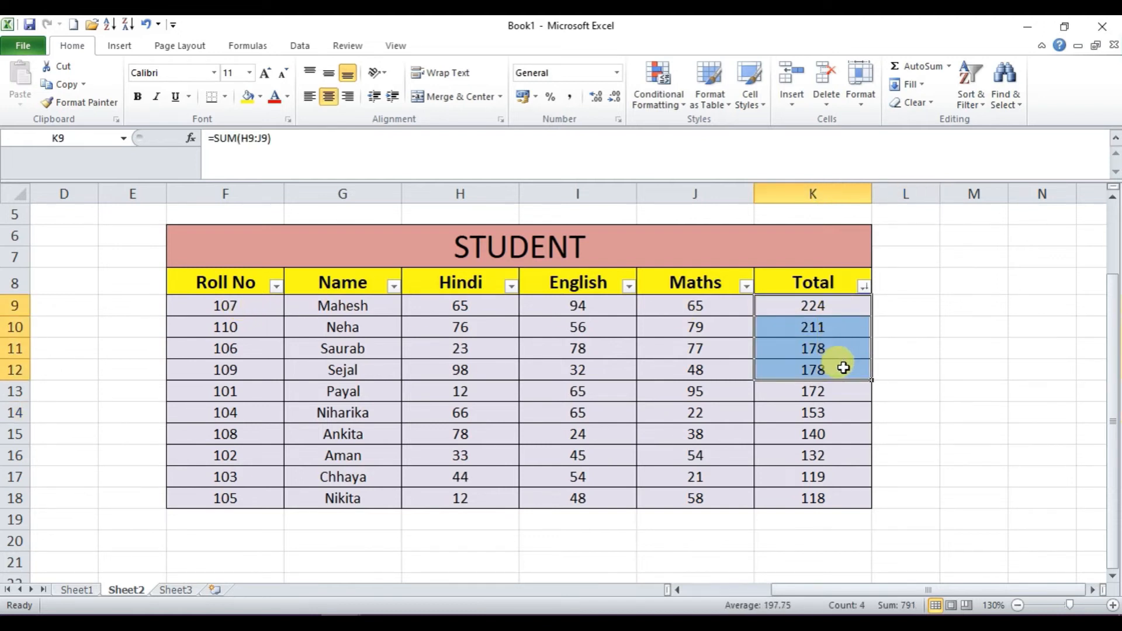
pyautogui.click(923, 352)
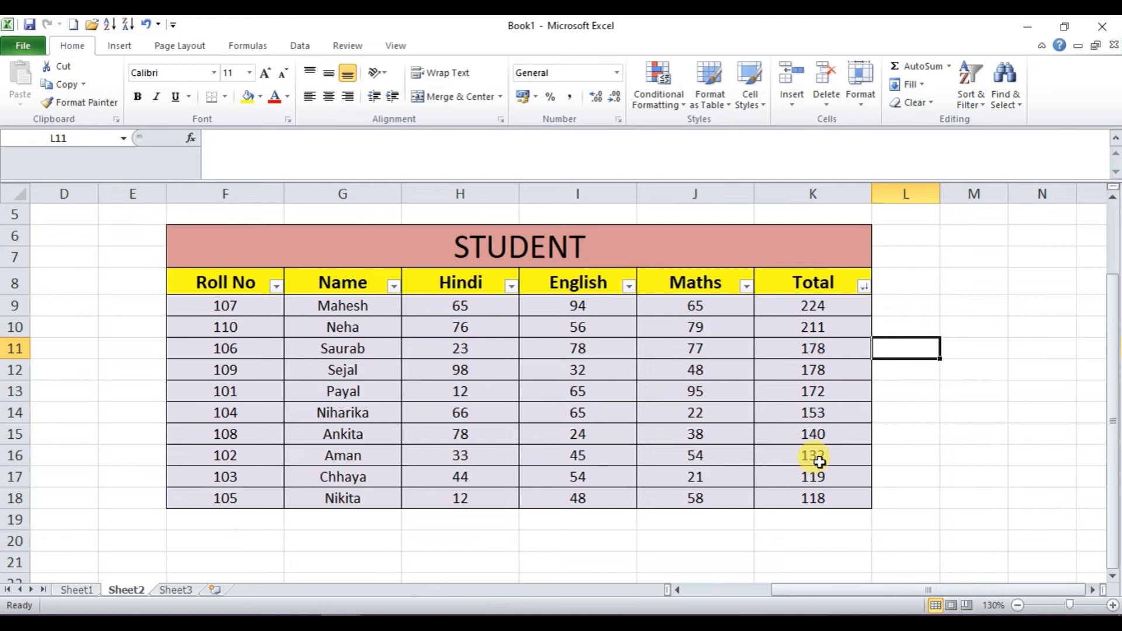
pyautogui.click(865, 287)
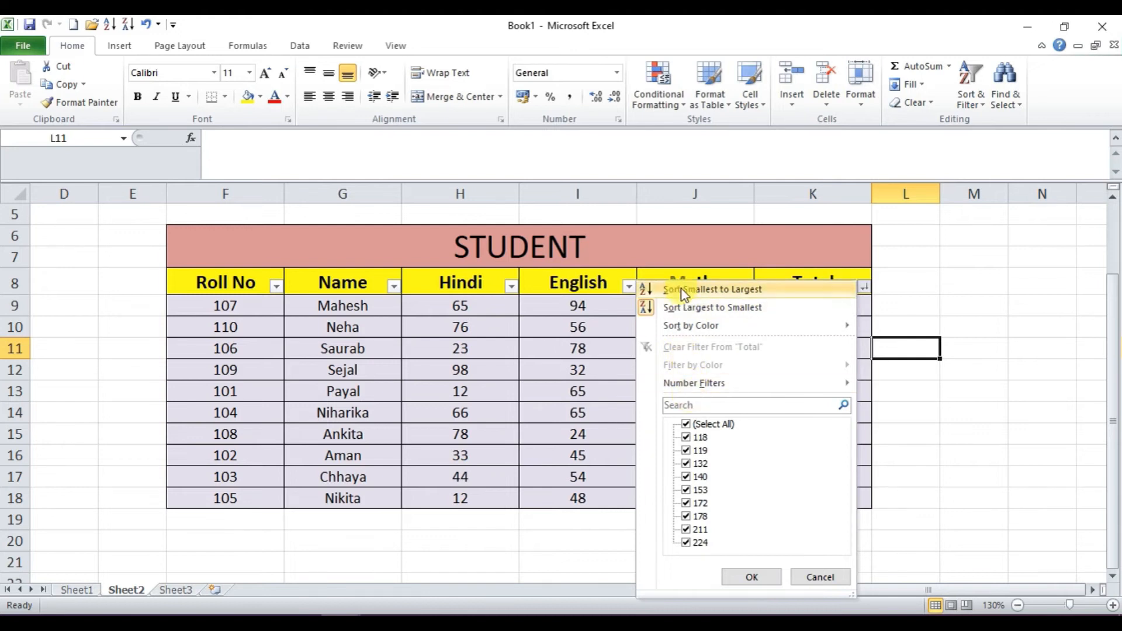
pyautogui.click(833, 579)
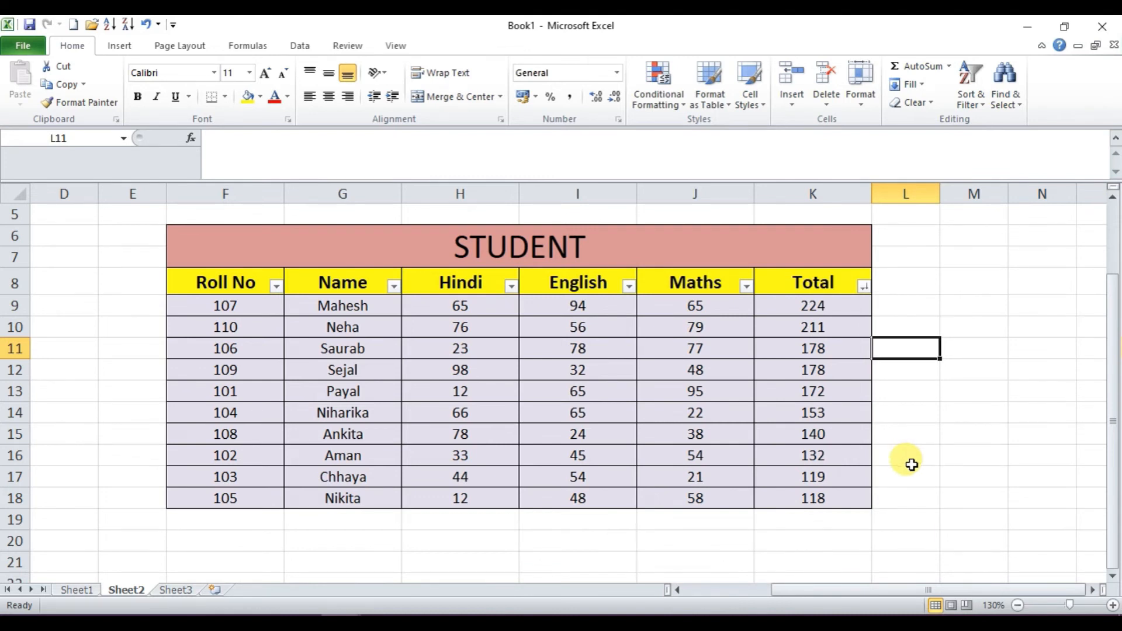
pyautogui.click(968, 108)
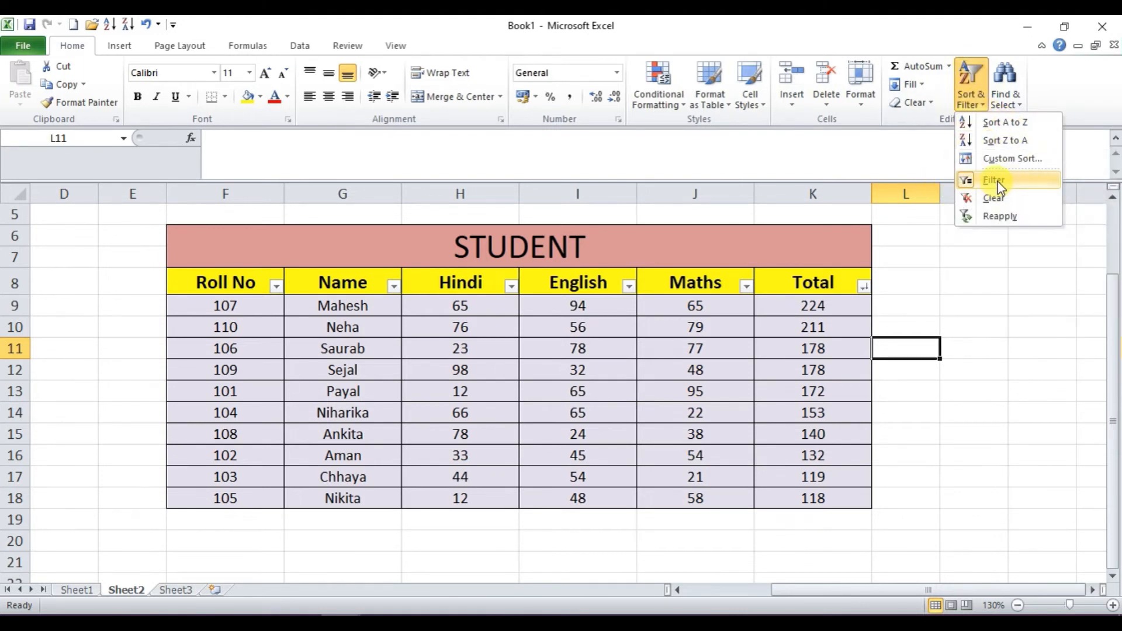
pyautogui.click(996, 411)
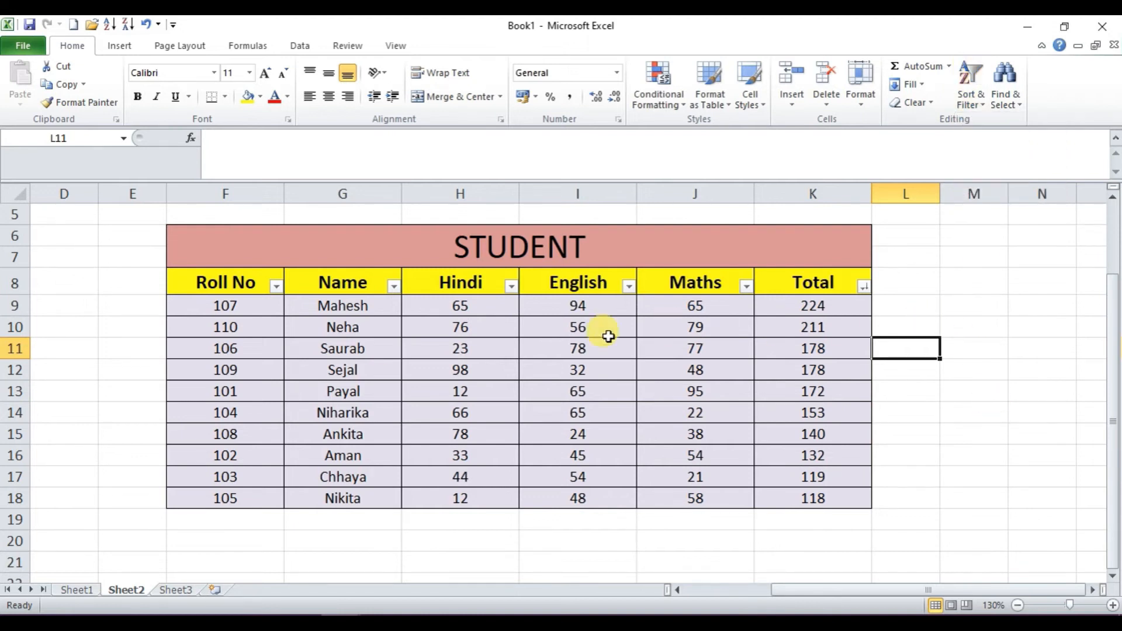
# - Sort the STUDENT table by Roll No from smallest to largest, and check the Roll No and Total columns
pyautogui.click(279, 288)
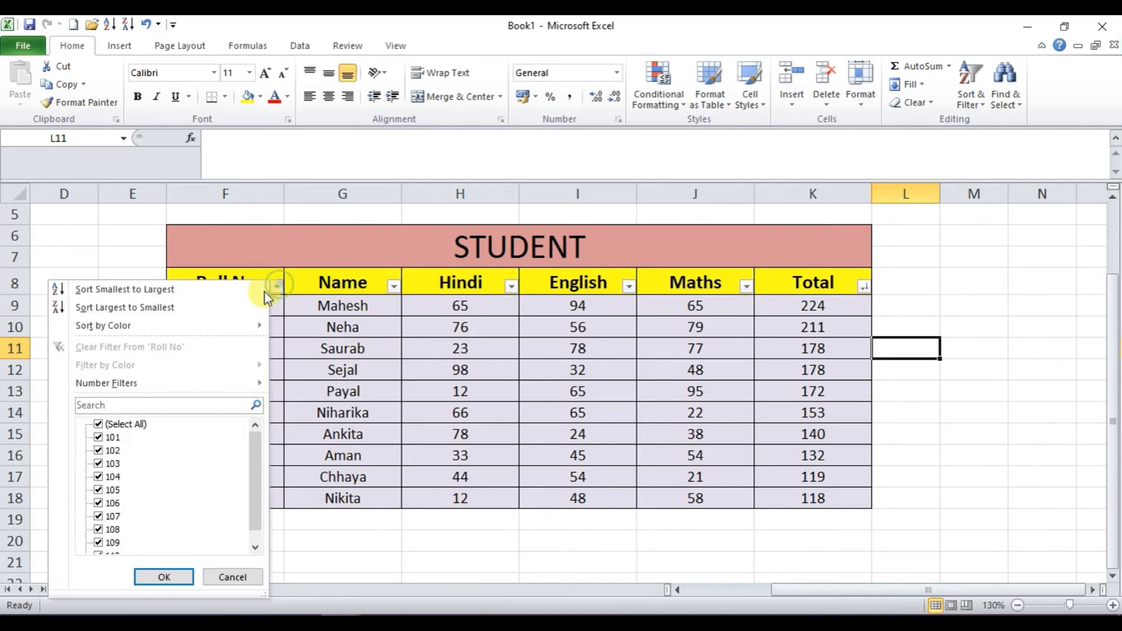
pyautogui.click(129, 292)
pyautogui.moveTo(244, 304); pyautogui.dragTo(255, 497)
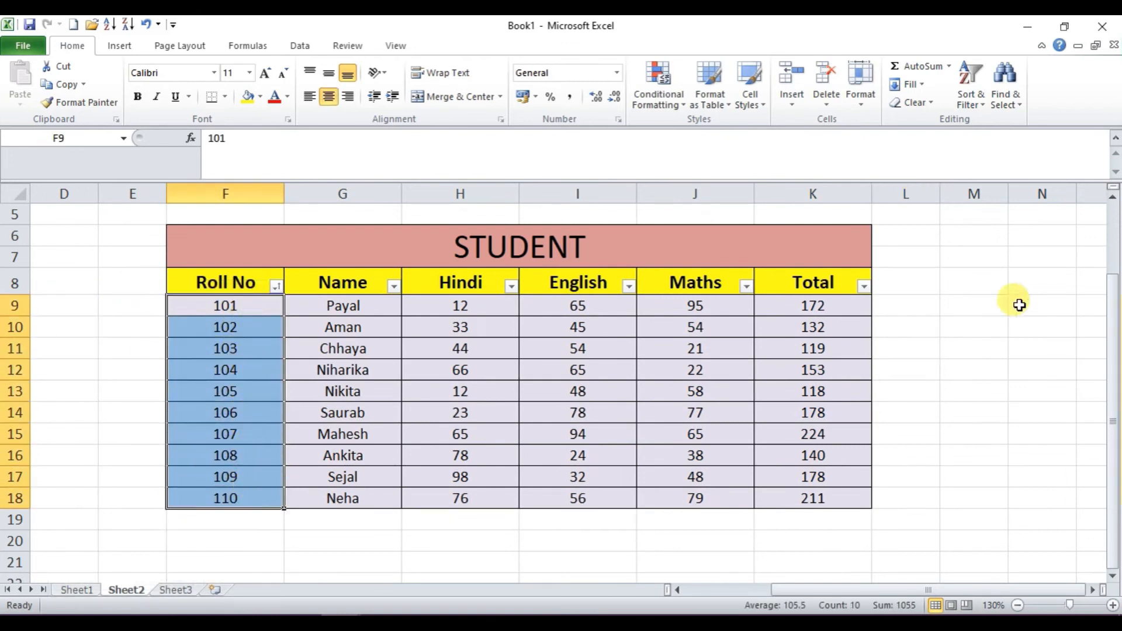
pyautogui.moveTo(829, 305); pyautogui.dragTo(830, 491)
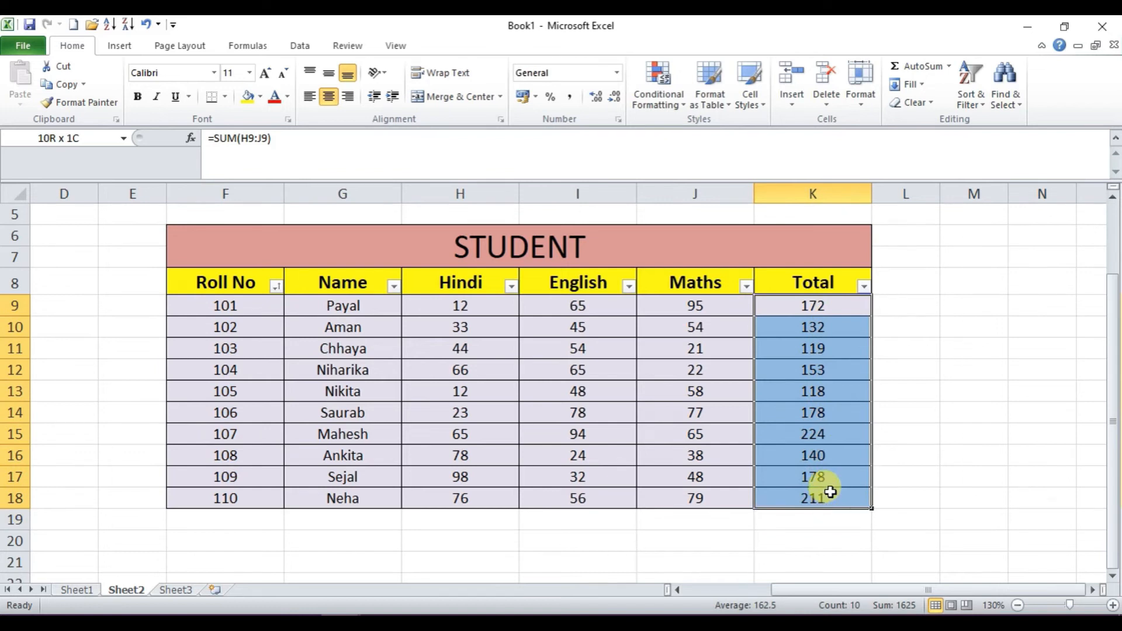
pyautogui.click(953, 430)
# - Turn off the filter for the STUDENT table in cells F8:K18
pyautogui.moveTo(225, 276); pyautogui.dragTo(441, 494)
pyautogui.click(970, 96)
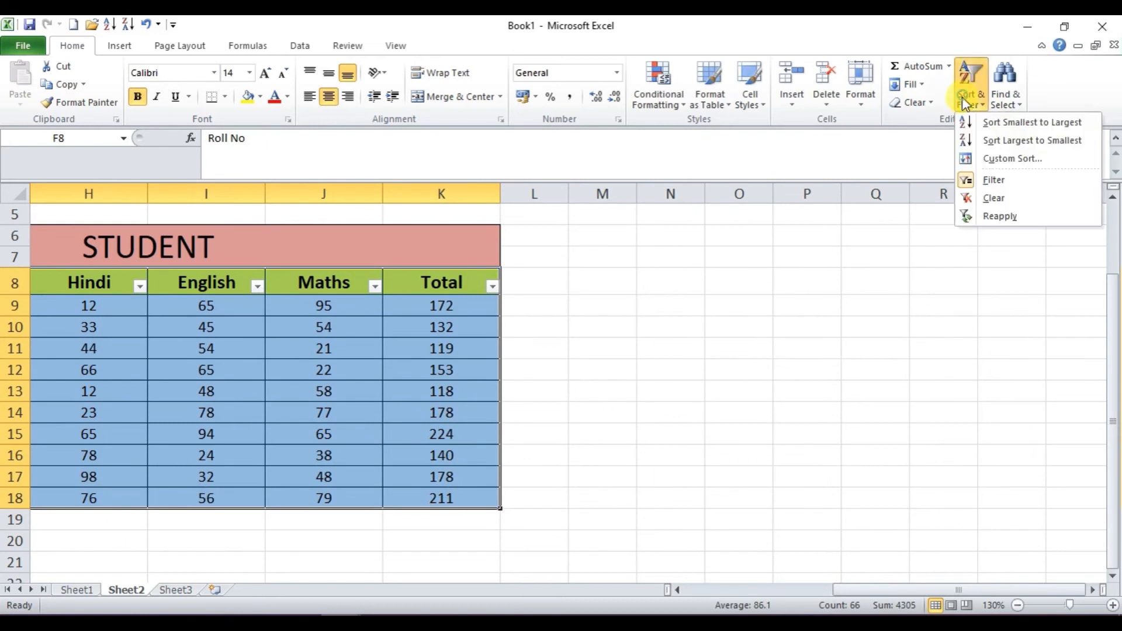
pyautogui.click(1001, 180)
pyautogui.click(776, 259)
pyautogui.moveTo(848, 596); pyautogui.dragTo(684, 591)
pyautogui.click(208, 400)
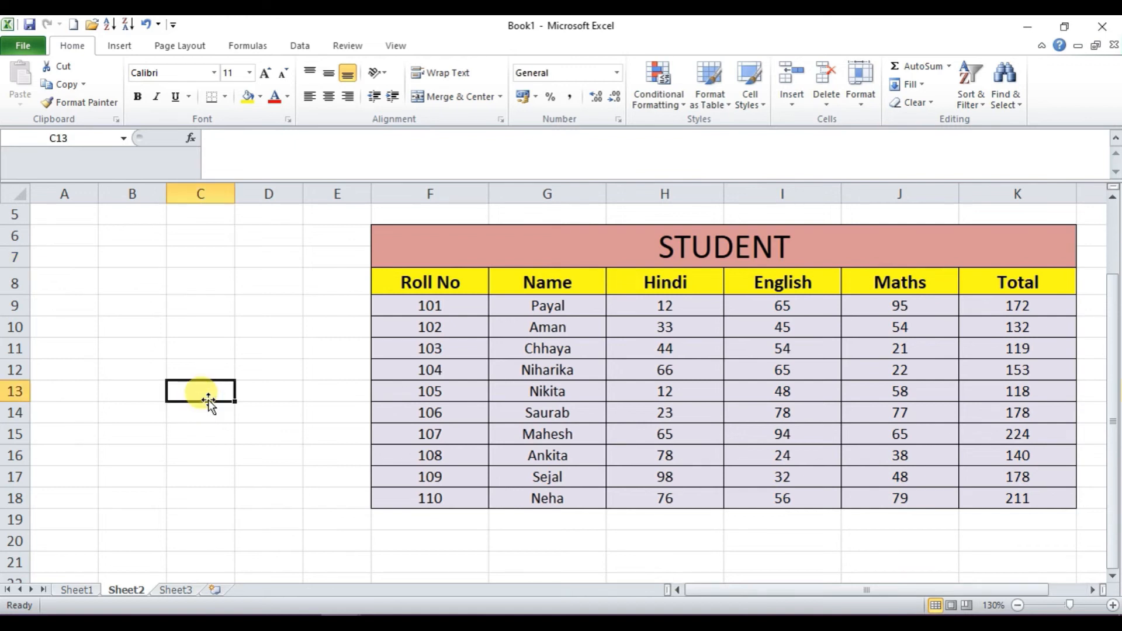
# - Open Sheet3 and enlarge the sheet view to 170% with the whole student table in sight
pyautogui.click(175, 591)
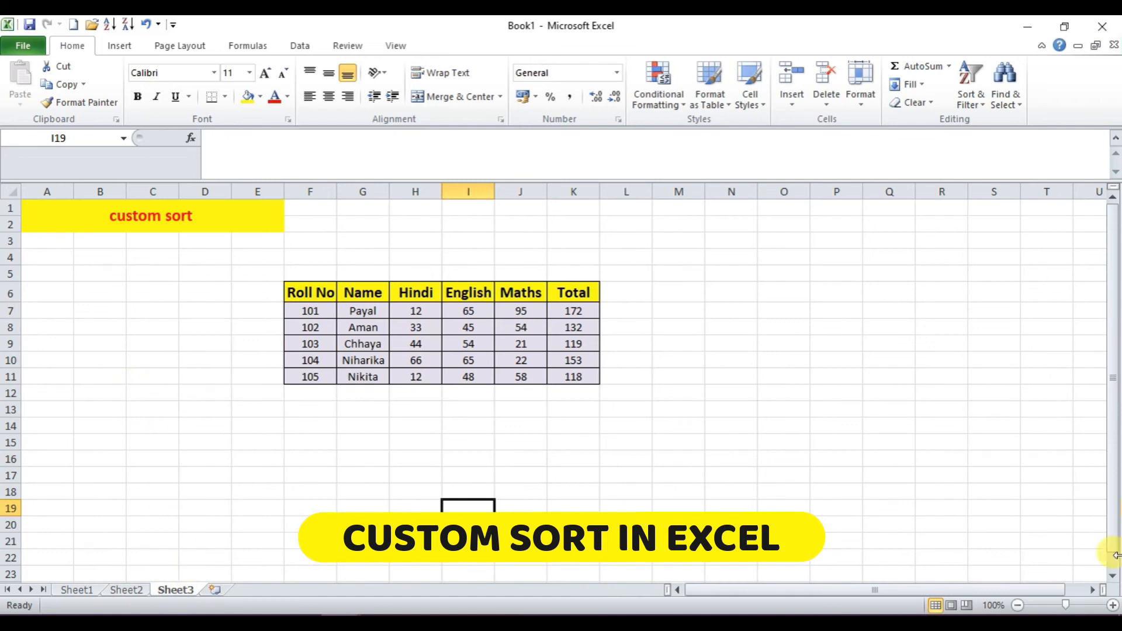
pyautogui.click(1112, 606)
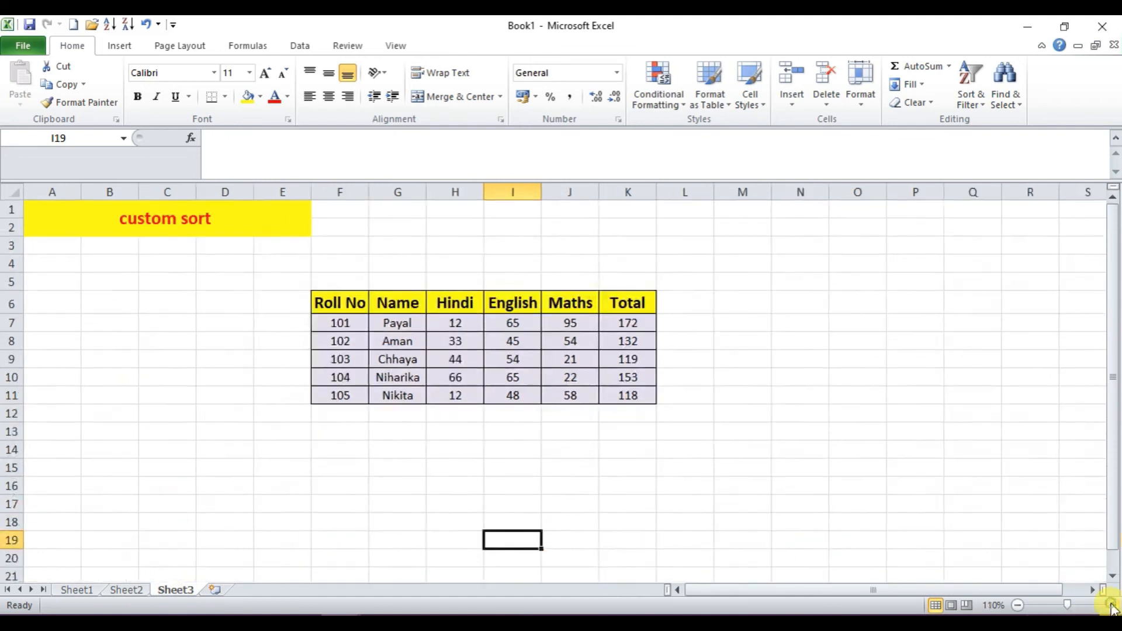
pyautogui.click(1113, 606)
pyautogui.click(1113, 606)
pyautogui.click(1112, 606)
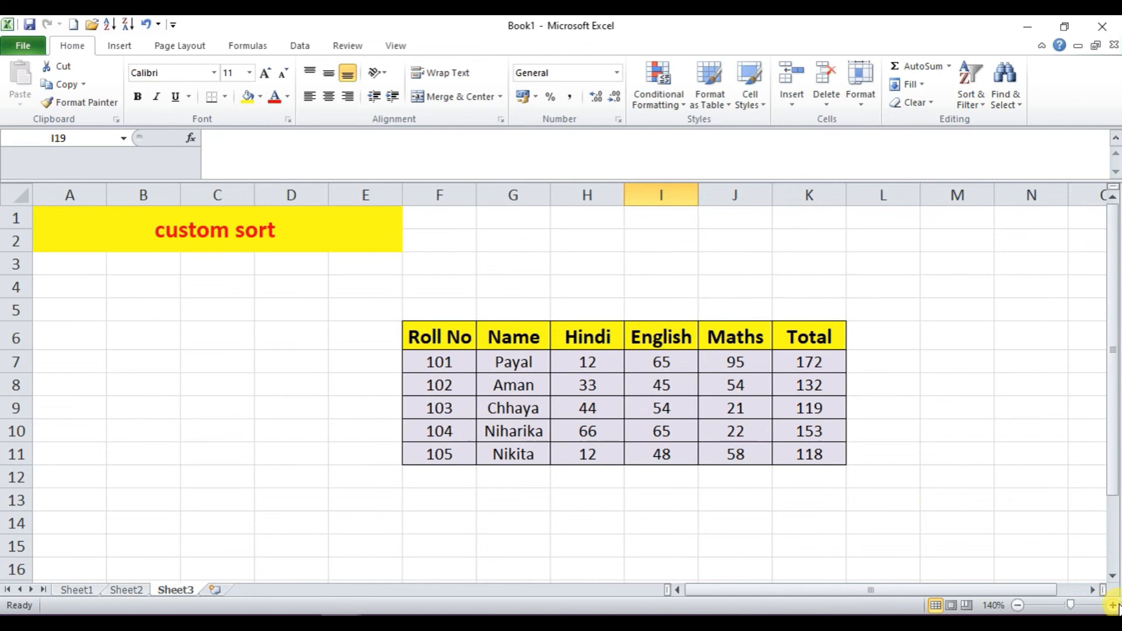
pyautogui.click(1113, 605)
pyautogui.click(1112, 606)
pyautogui.moveTo(778, 591); pyautogui.dragTo(865, 593)
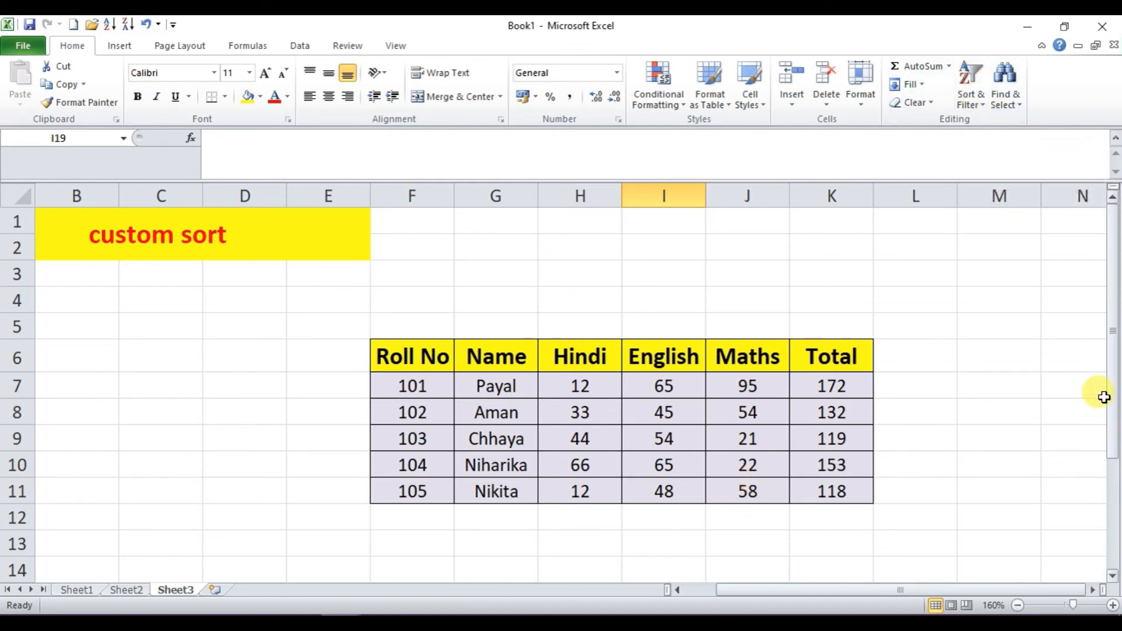
pyautogui.moveTo(1112, 395); pyautogui.dragTo(1117, 437)
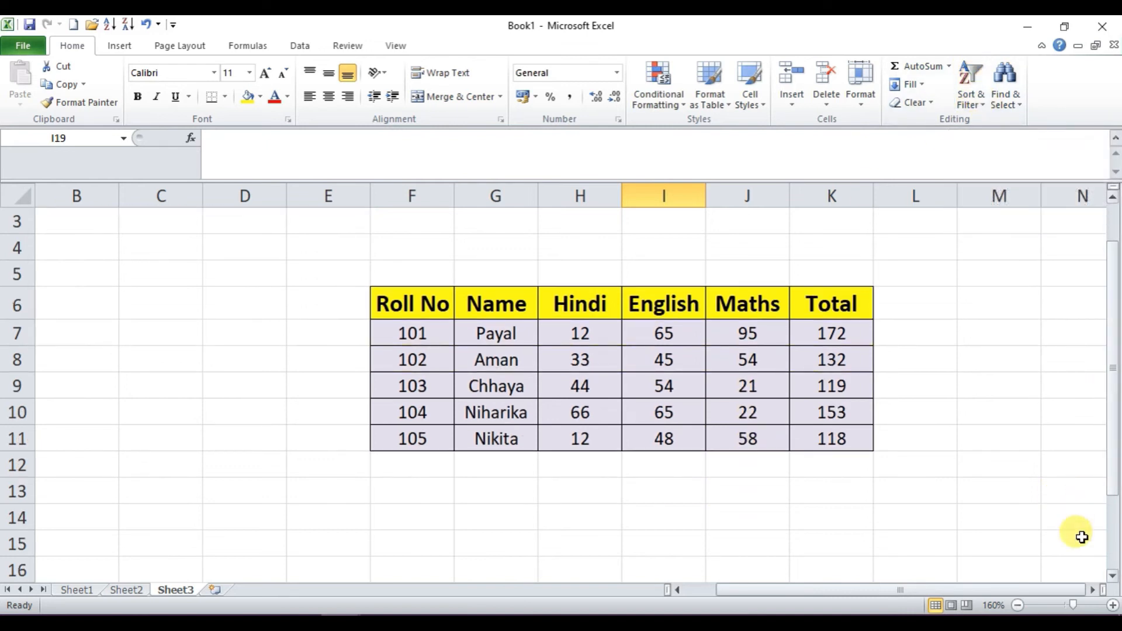
pyautogui.moveTo(1013, 591); pyautogui.dragTo(1045, 591)
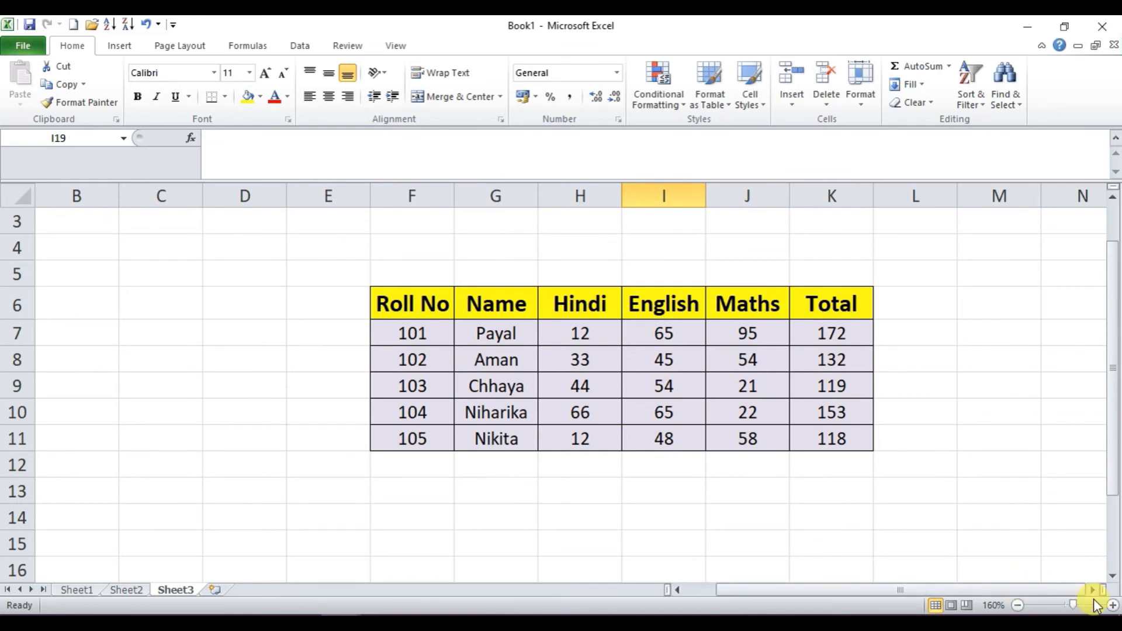
pyautogui.click(1113, 608)
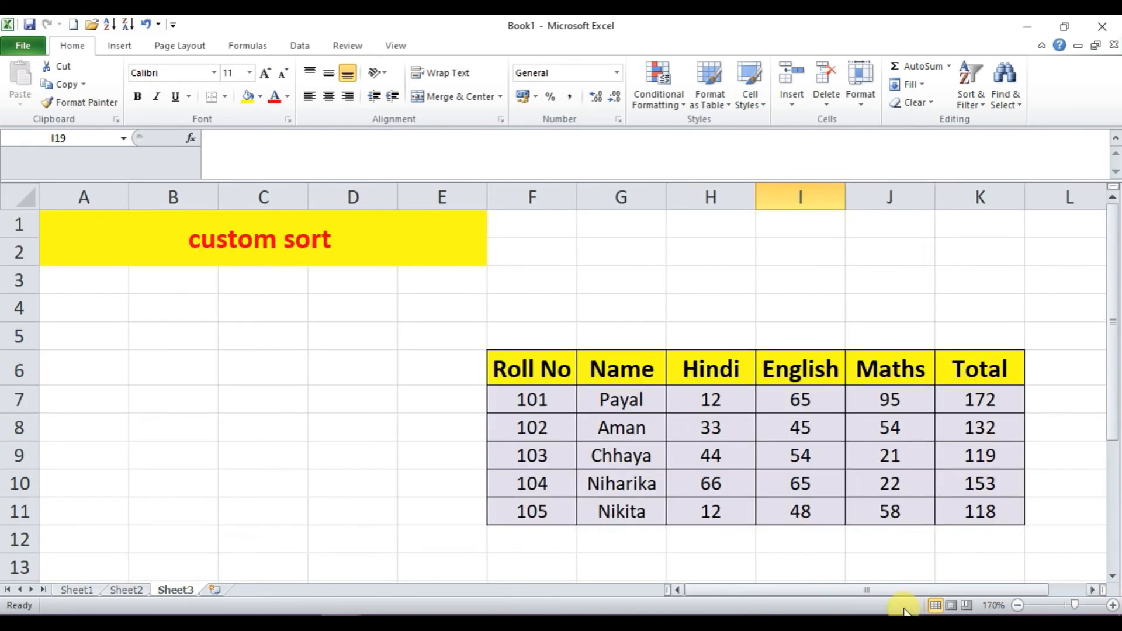
pyautogui.moveTo(914, 592); pyautogui.dragTo(986, 589)
pyautogui.scroll(-1, 924, 488)
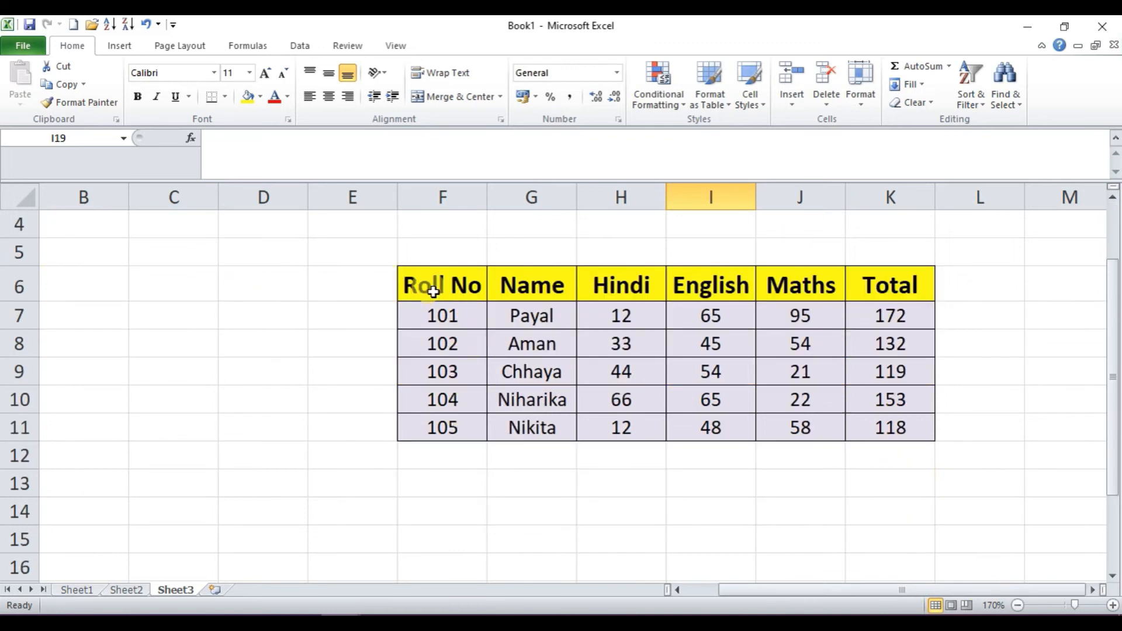
# - Custom sort the student table F6:K11 by the Total column values, Smallest to Largest
pyautogui.moveTo(436, 288); pyautogui.dragTo(867, 428)
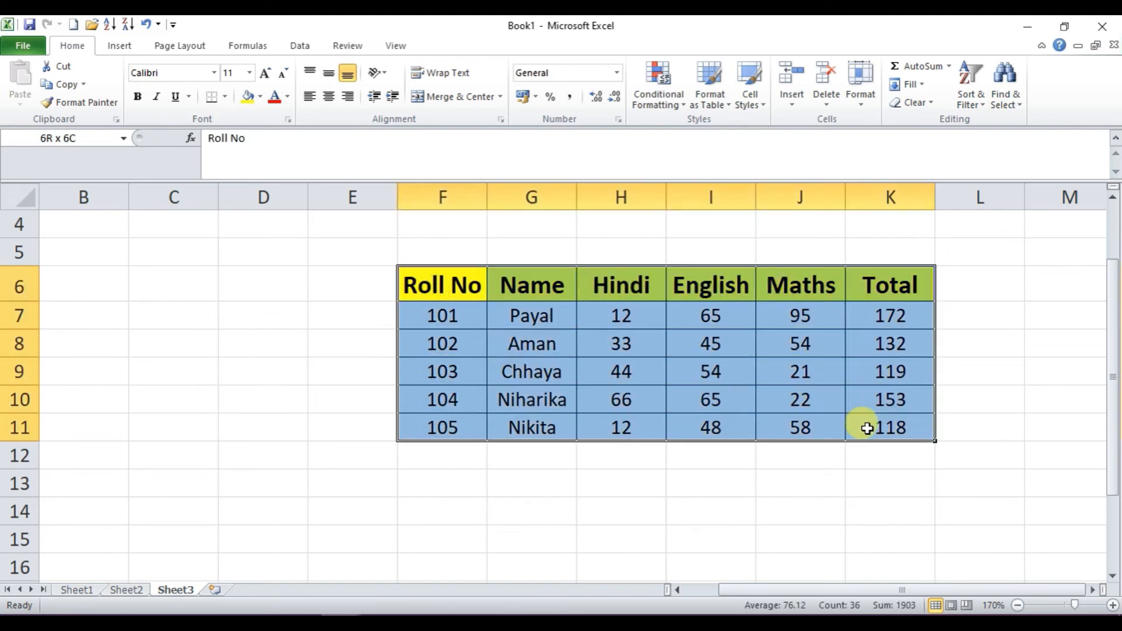
pyautogui.click(983, 104)
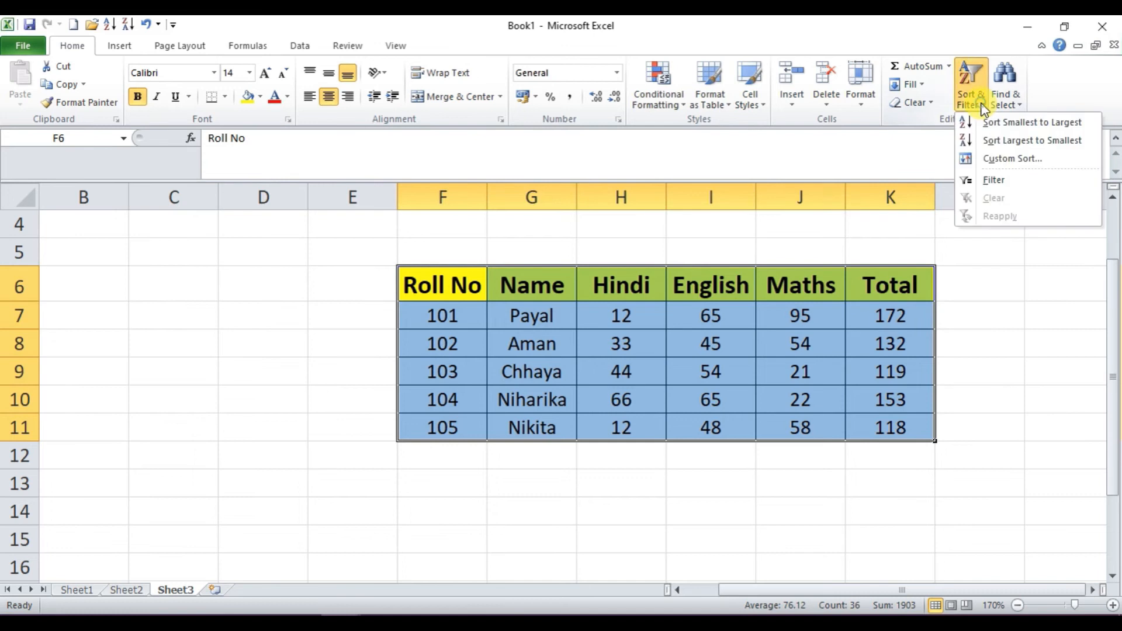
pyautogui.click(1010, 159)
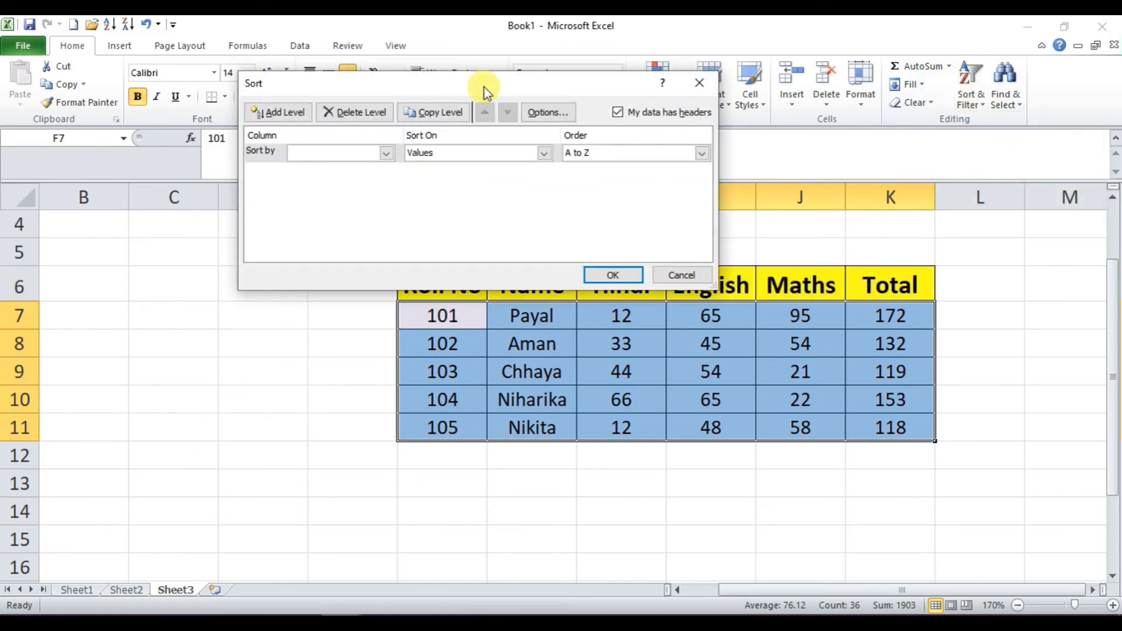
pyautogui.moveTo(480, 87); pyautogui.dragTo(318, 52)
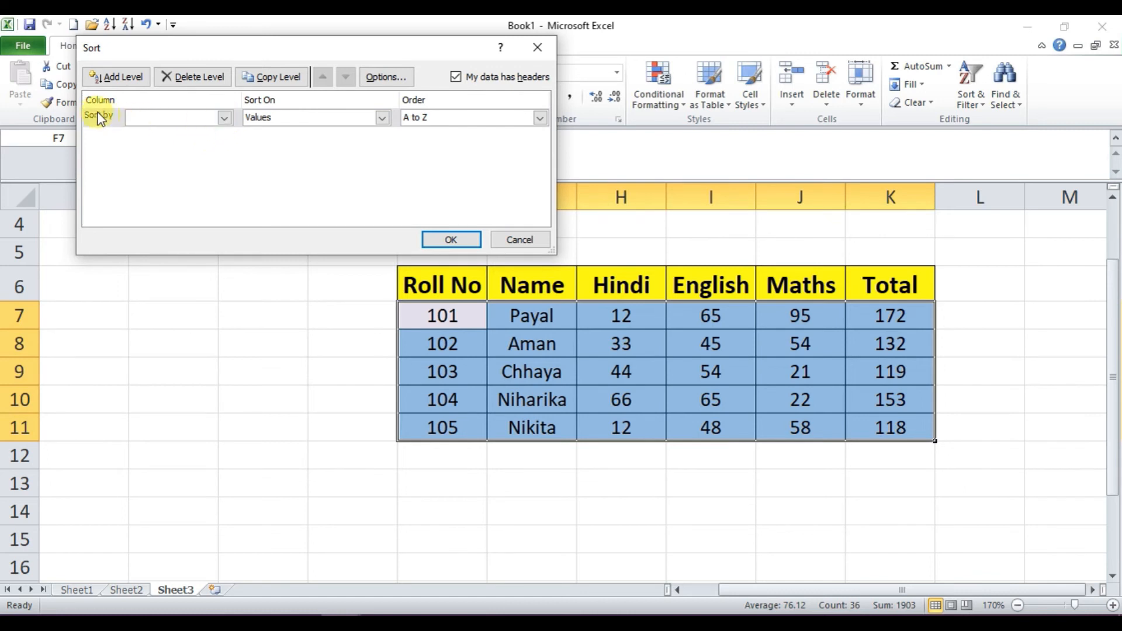
pyautogui.click(225, 118)
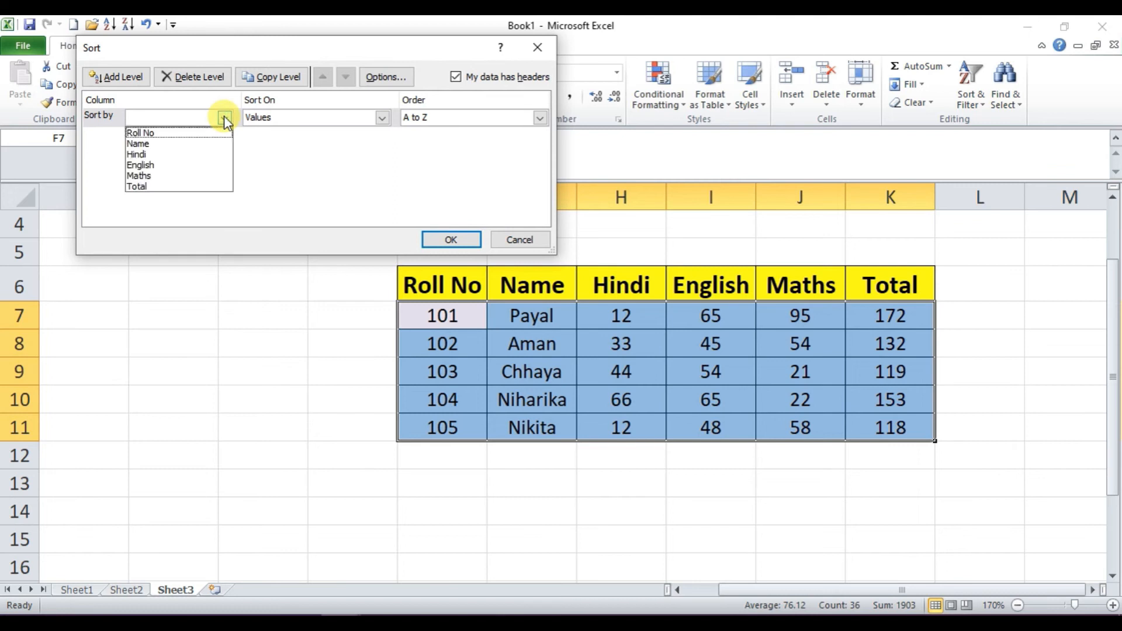
pyautogui.click(158, 187)
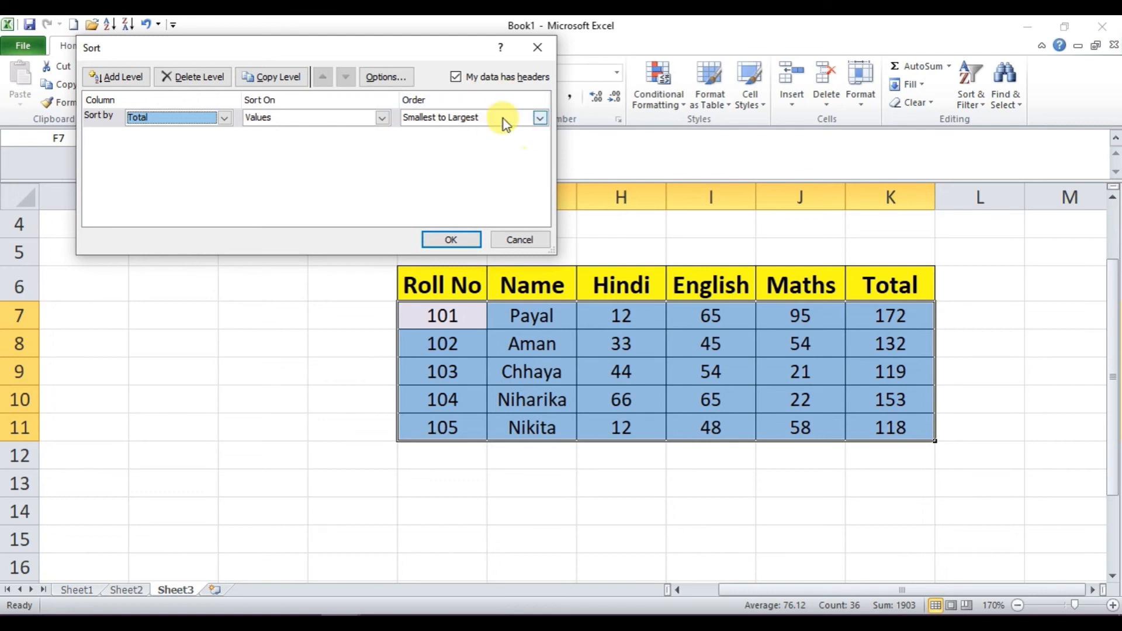
pyautogui.click(540, 120)
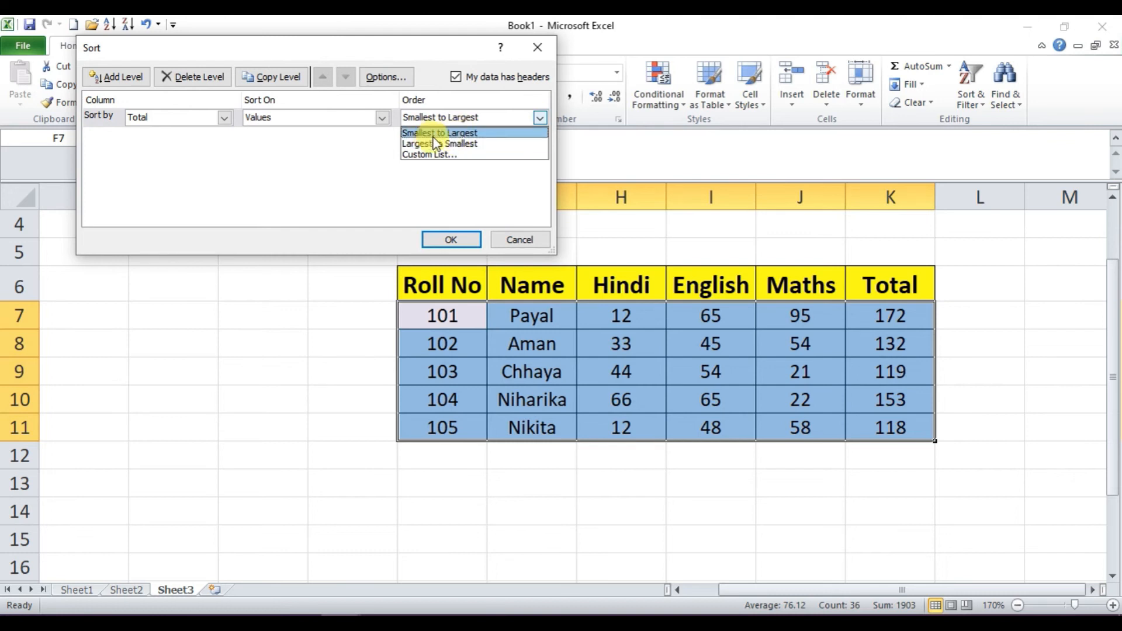
pyautogui.click(463, 133)
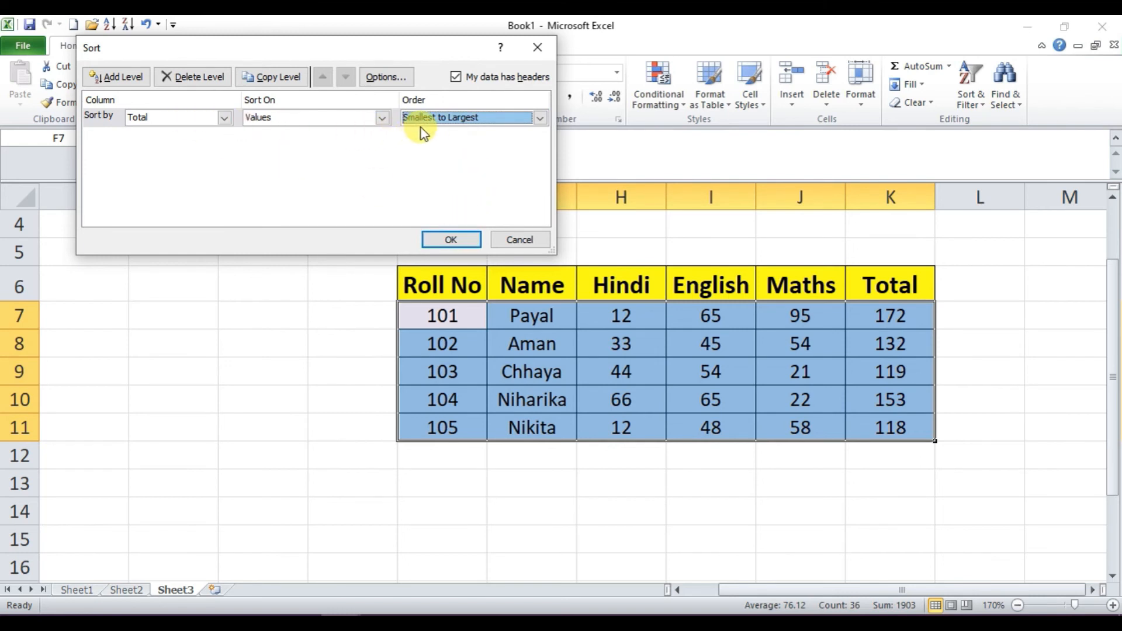
pyautogui.click(466, 248)
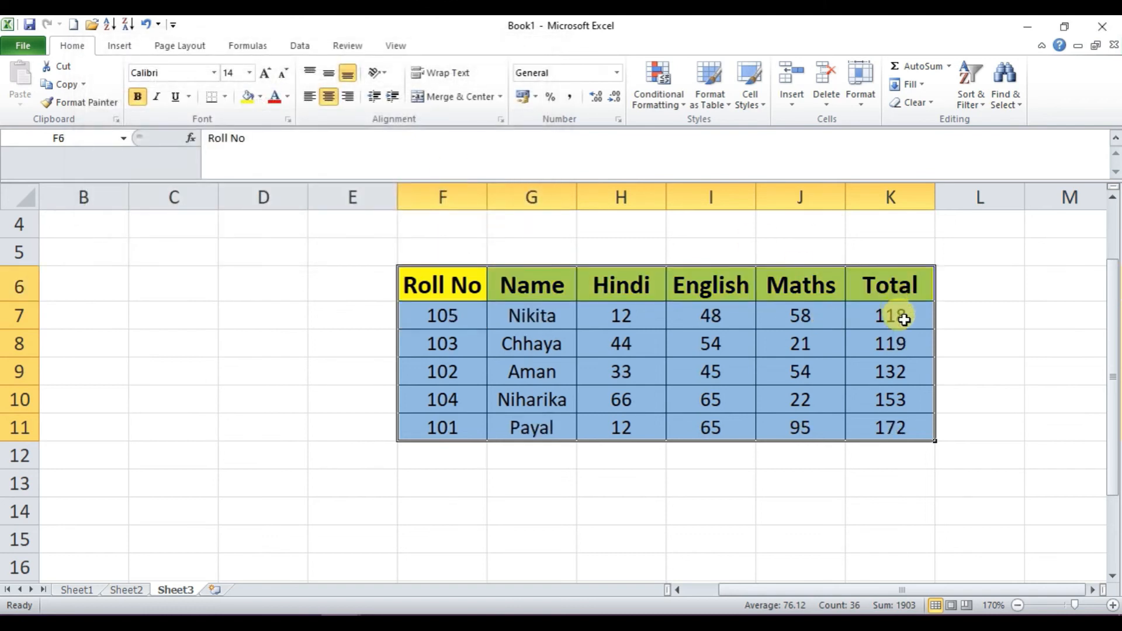
# - Examine the order of the values in the Total column and the sorted rows F7:K11
pyautogui.click(903, 319)
pyautogui.click(900, 345)
pyautogui.click(901, 373)
pyautogui.click(904, 400)
pyautogui.click(906, 421)
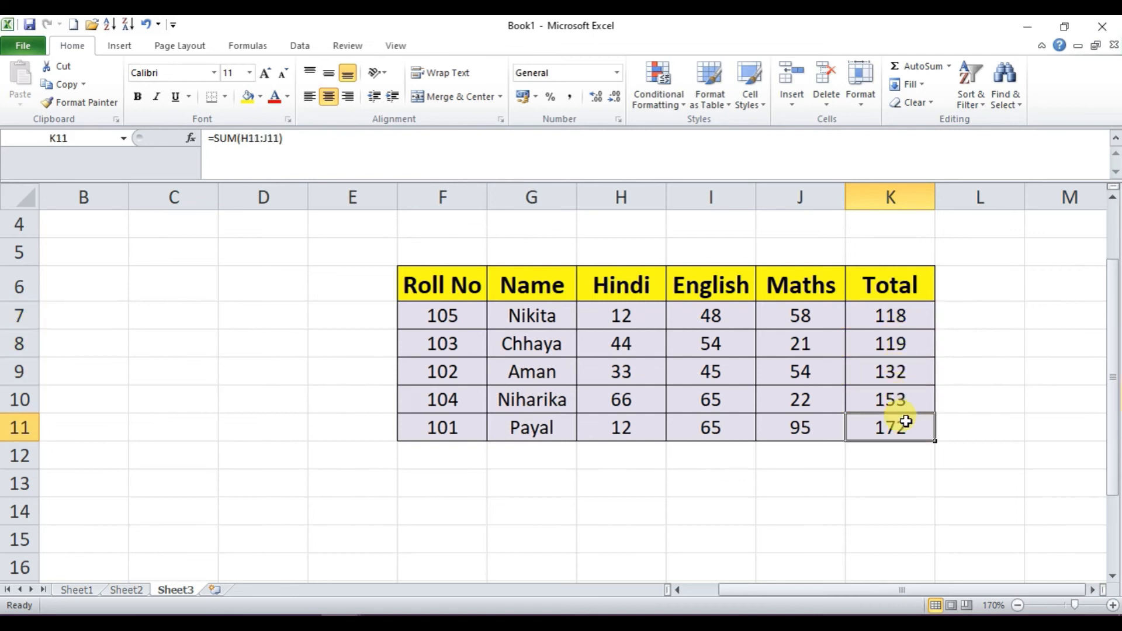
pyautogui.moveTo(444, 319); pyautogui.dragTo(864, 419)
pyautogui.click(614, 481)
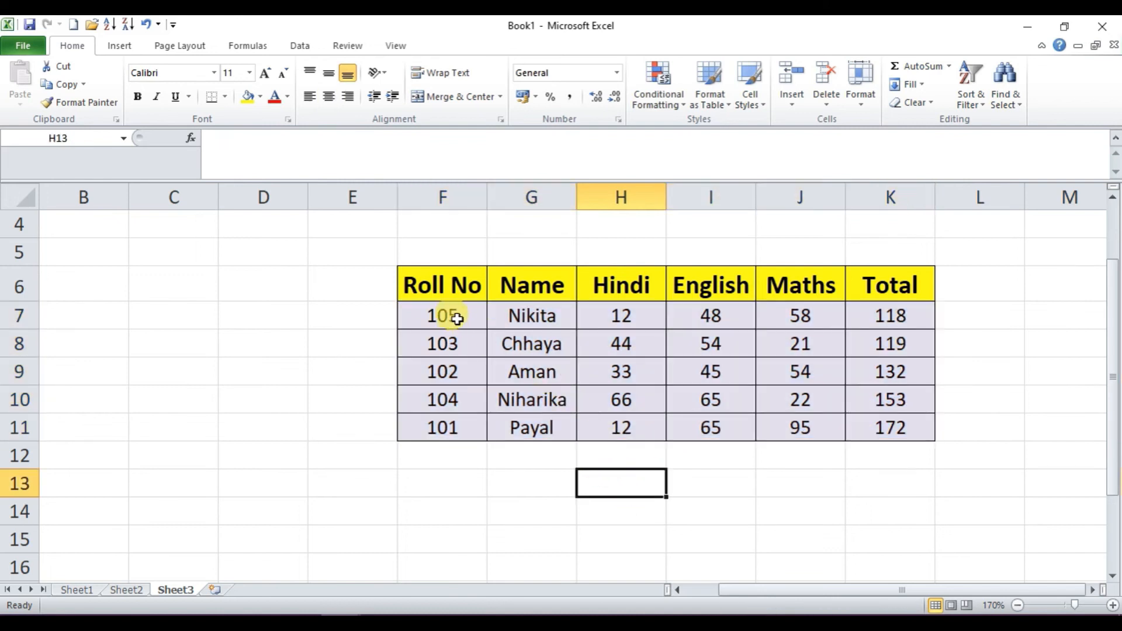
# - Custom sort the student table F6:K11 by the Name column values, Z to A
pyautogui.moveTo(446, 284); pyautogui.dragTo(924, 417)
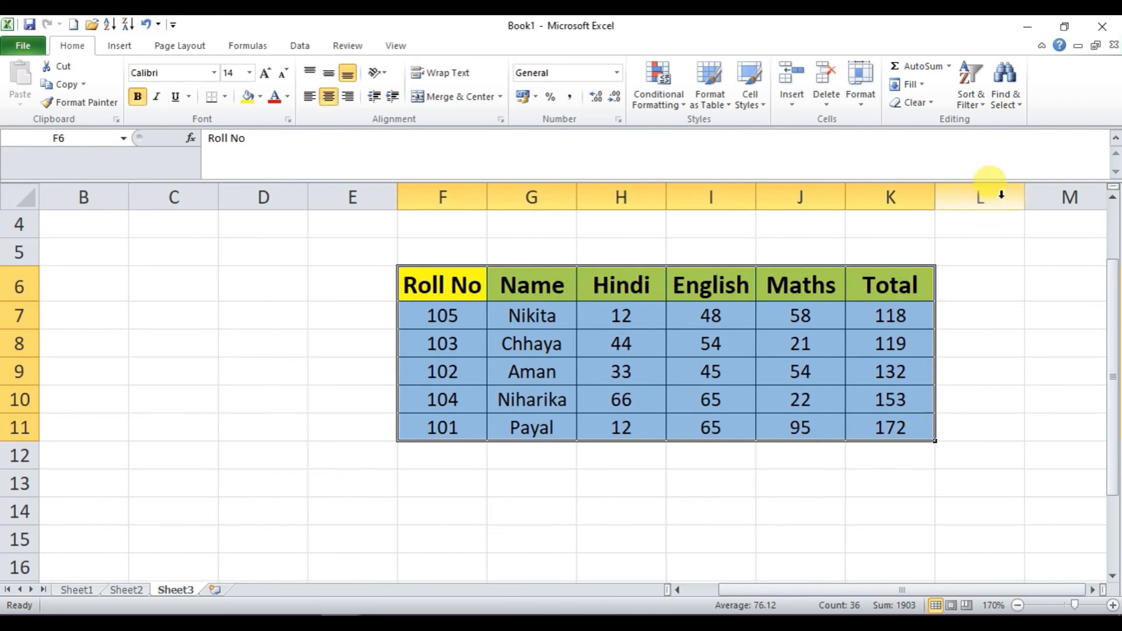
pyautogui.click(971, 97)
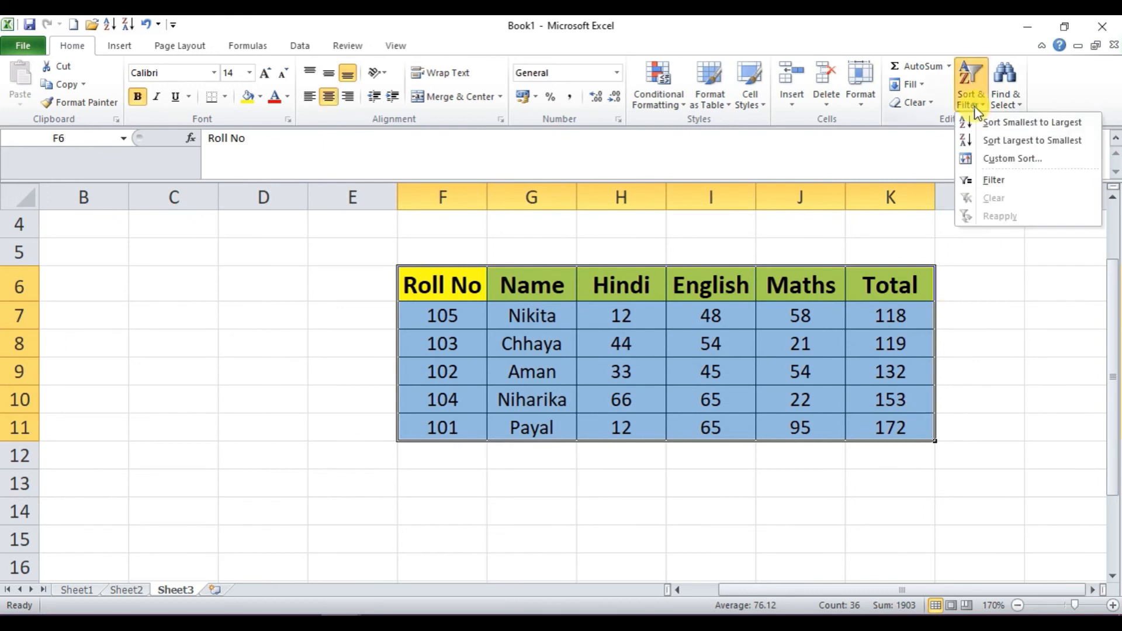
pyautogui.click(997, 157)
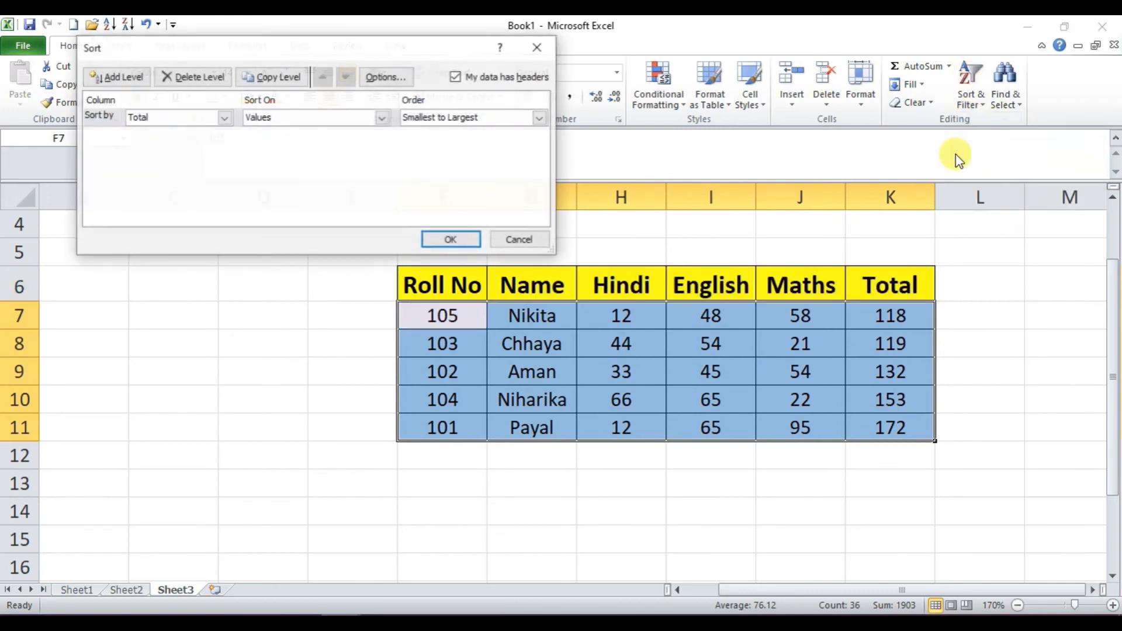
pyautogui.click(226, 117)
pyautogui.click(176, 145)
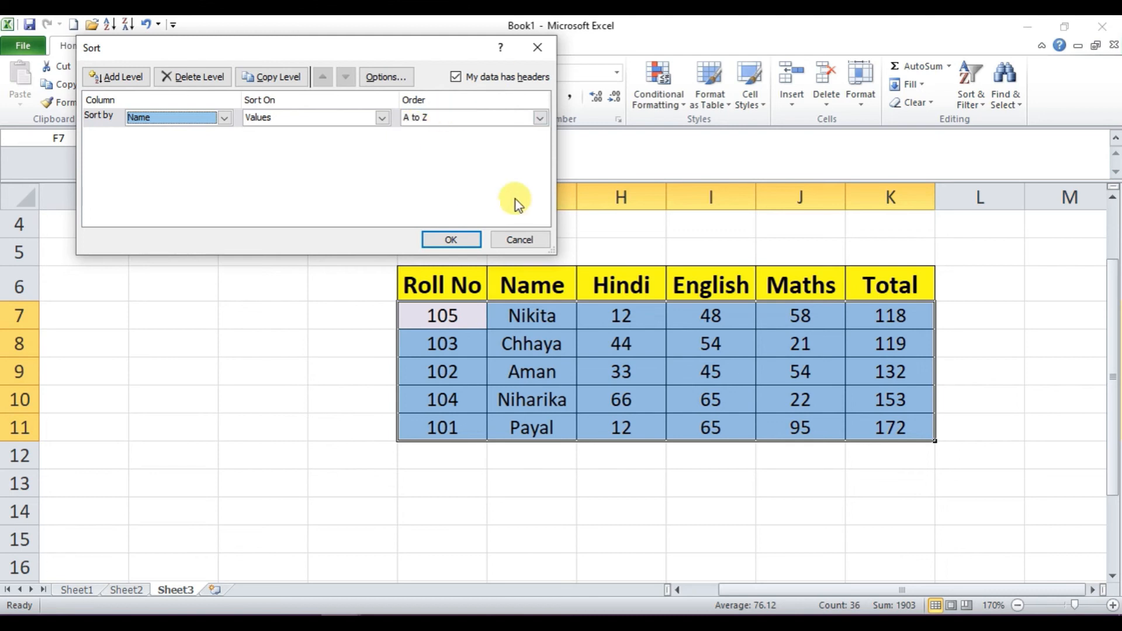
pyautogui.click(541, 119)
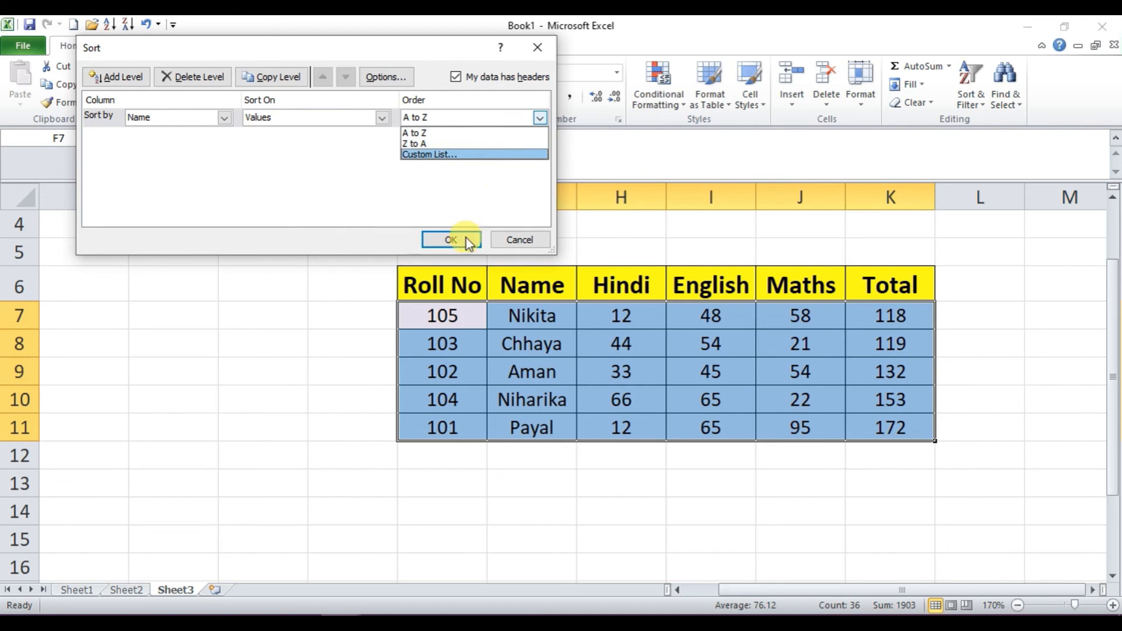
pyautogui.click(431, 145)
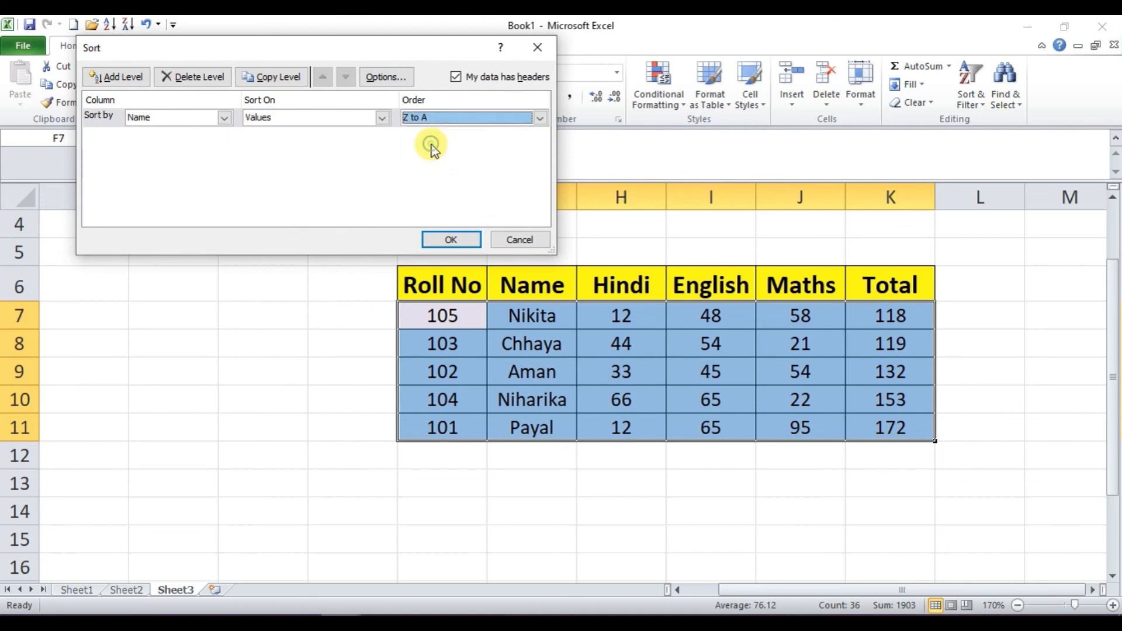
pyautogui.click(467, 240)
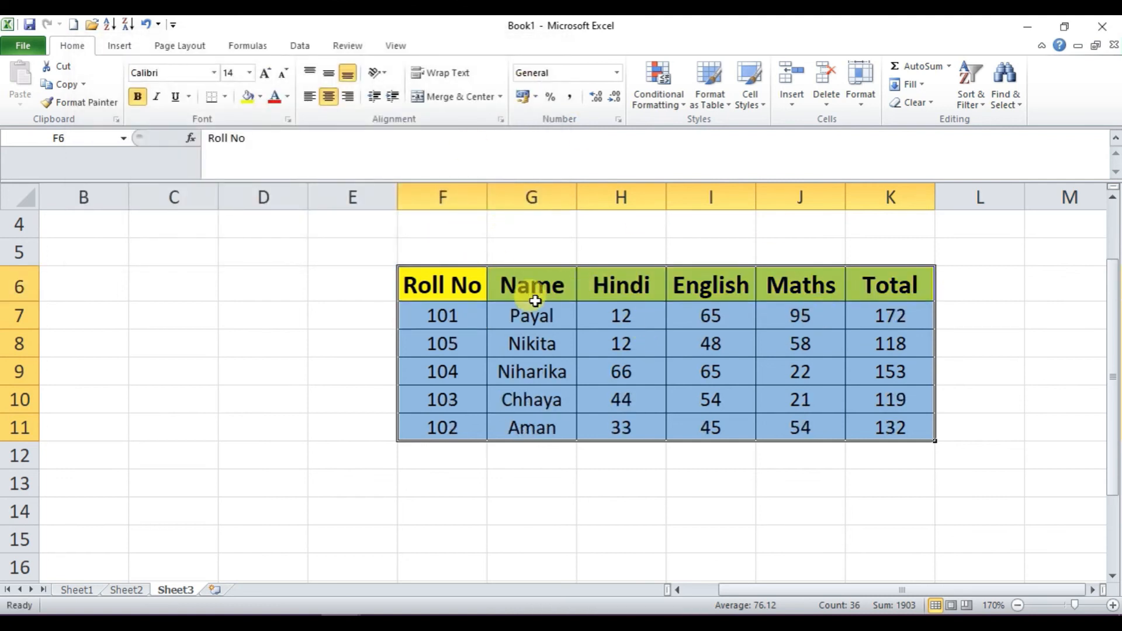
# - Examine the order of the entries in the Name column, cells G7 to G11
pyautogui.click(515, 316)
pyautogui.click(522, 345)
pyautogui.click(510, 370)
pyautogui.click(516, 400)
pyautogui.click(517, 426)
pyautogui.moveTo(528, 326); pyautogui.dragTo(535, 415)
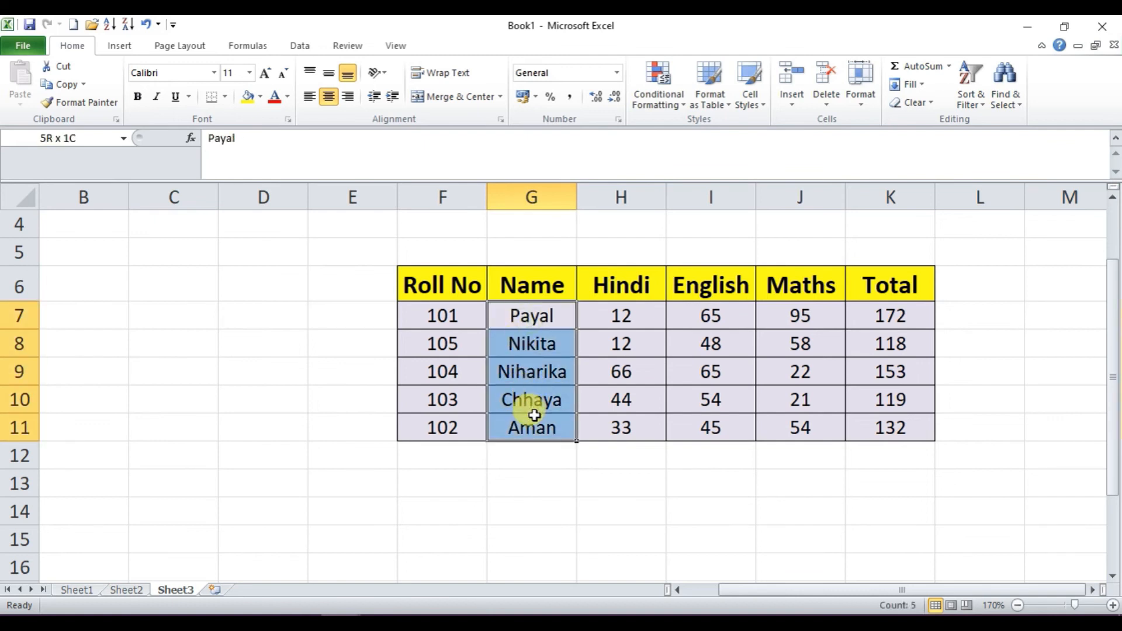
# - Custom sort the student table F6:K11 by the Roll No column values, Smallest to Largest
pyautogui.moveTo(449, 286); pyautogui.dragTo(882, 427)
pyautogui.click(971, 96)
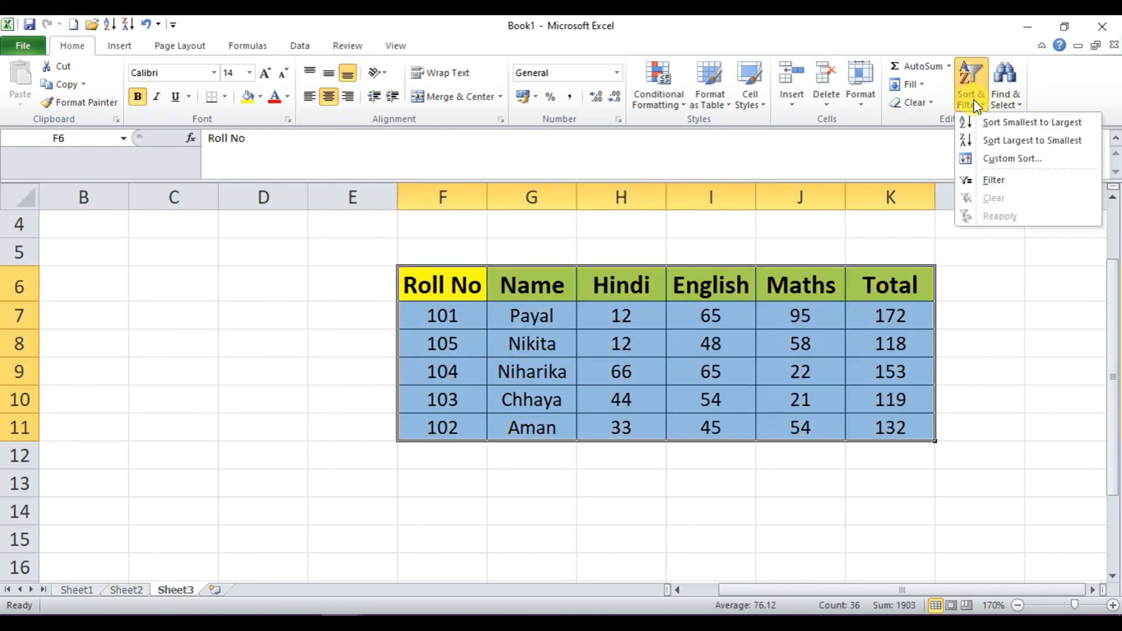
pyautogui.click(1003, 158)
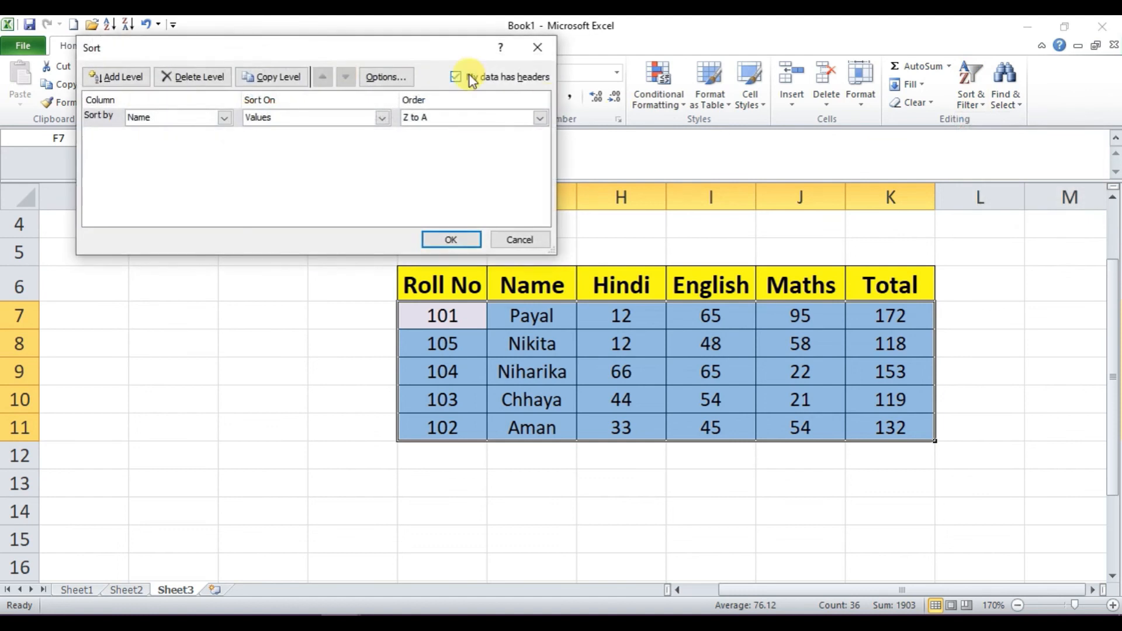
pyautogui.moveTo(326, 43); pyautogui.dragTo(315, 33)
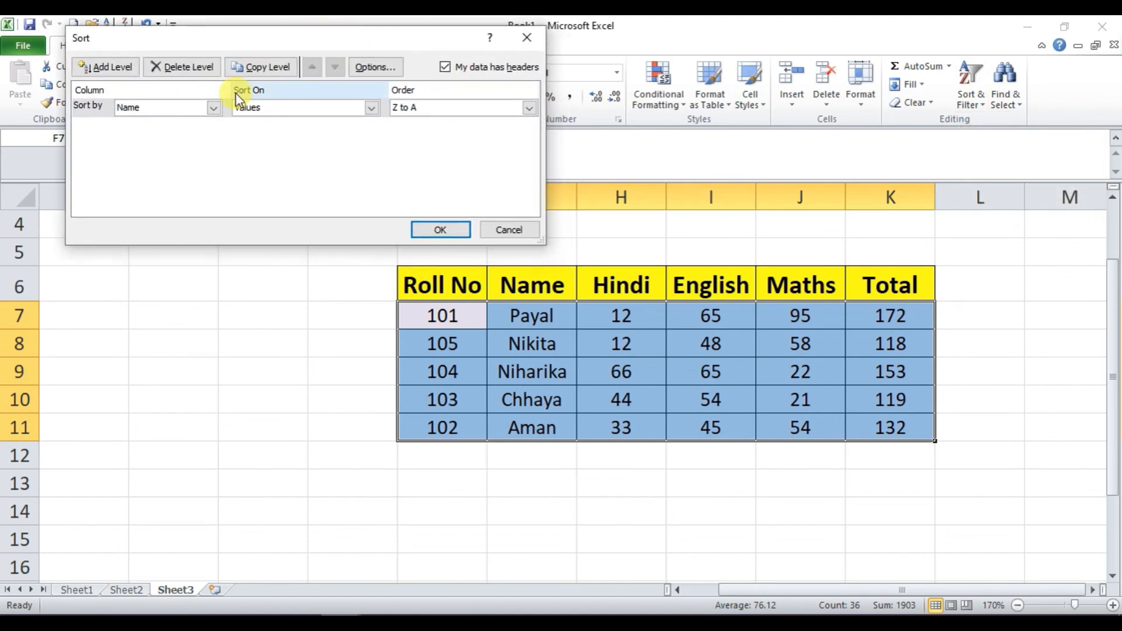
pyautogui.click(215, 108)
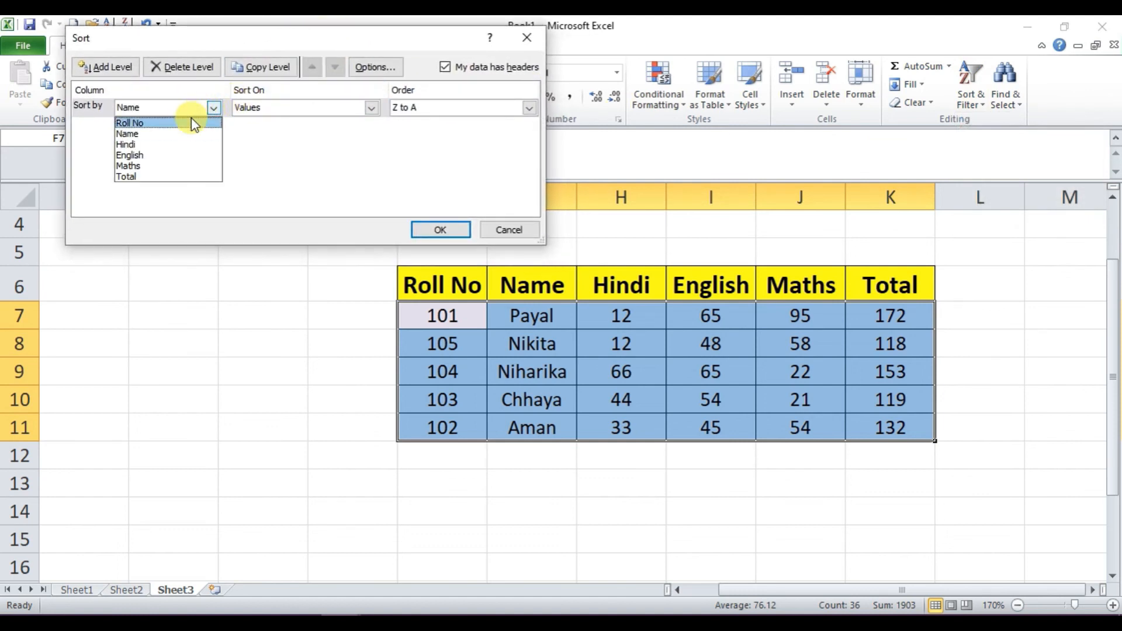
pyautogui.click(191, 118)
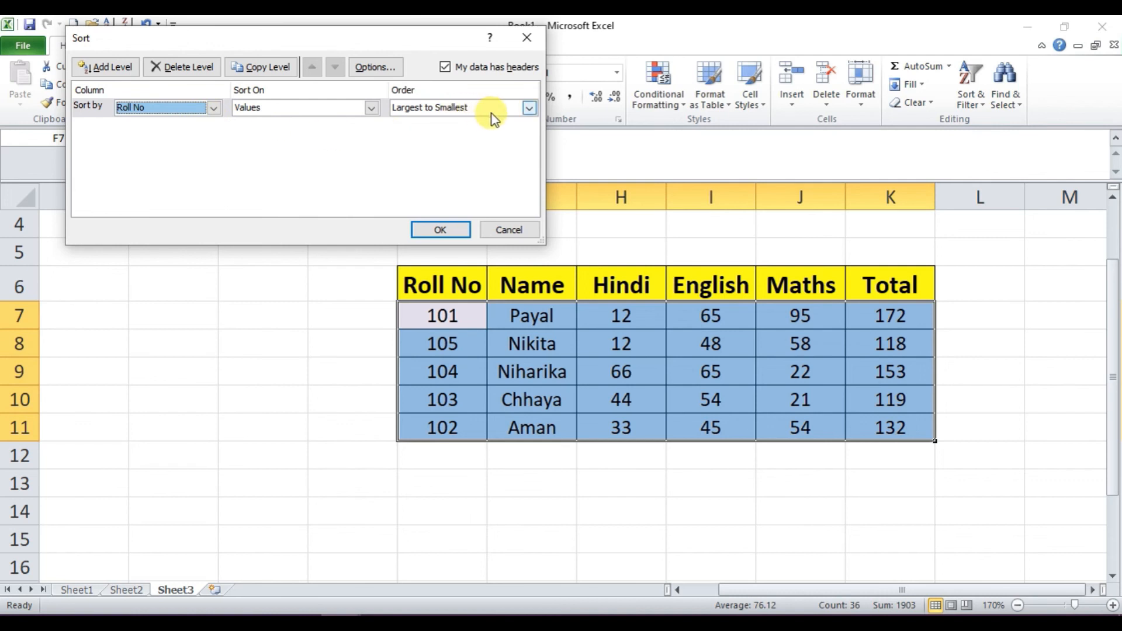
pyautogui.click(529, 108)
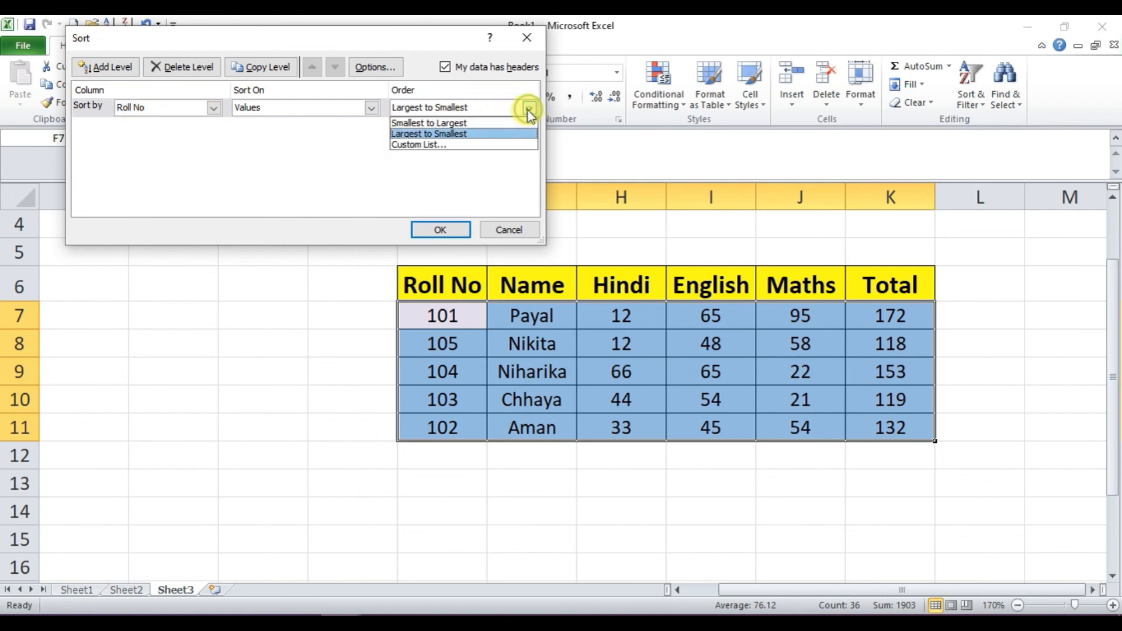
pyautogui.click(486, 124)
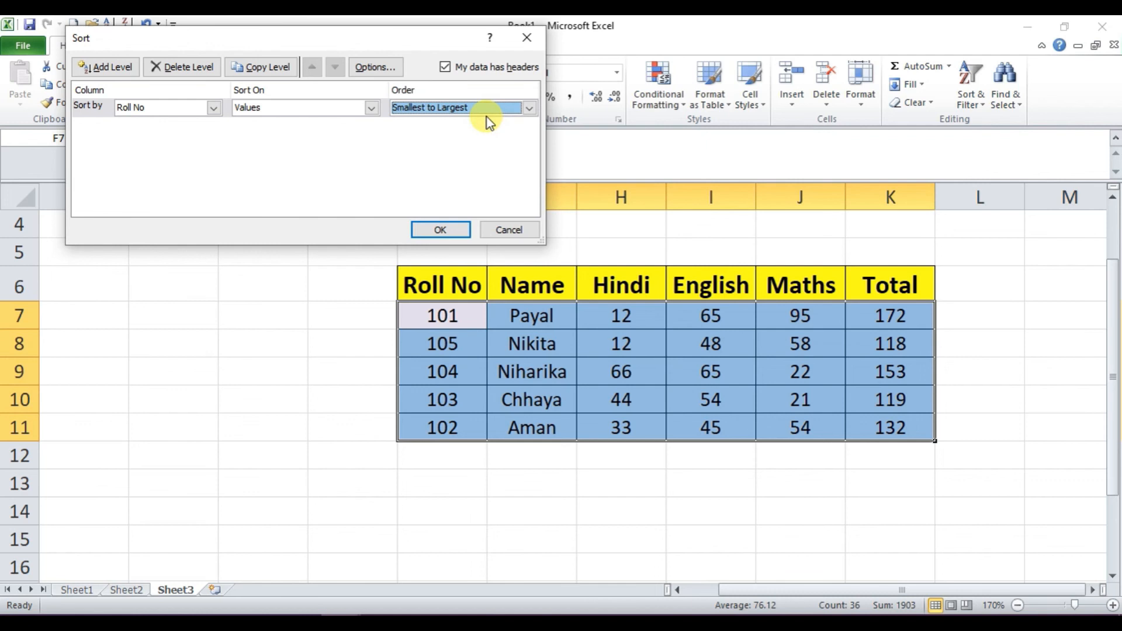
pyautogui.click(459, 232)
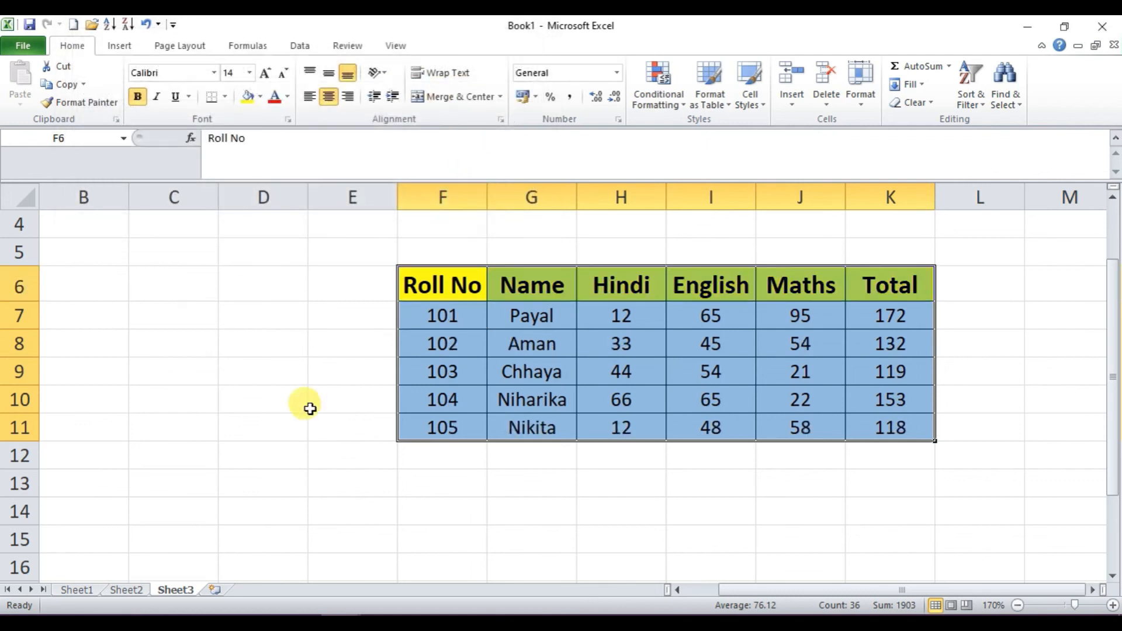
# - Examine the order of the values in the Roll No column, cells F7 to F11
pyautogui.click(266, 399)
pyautogui.moveTo(441, 282); pyautogui.dragTo(439, 422)
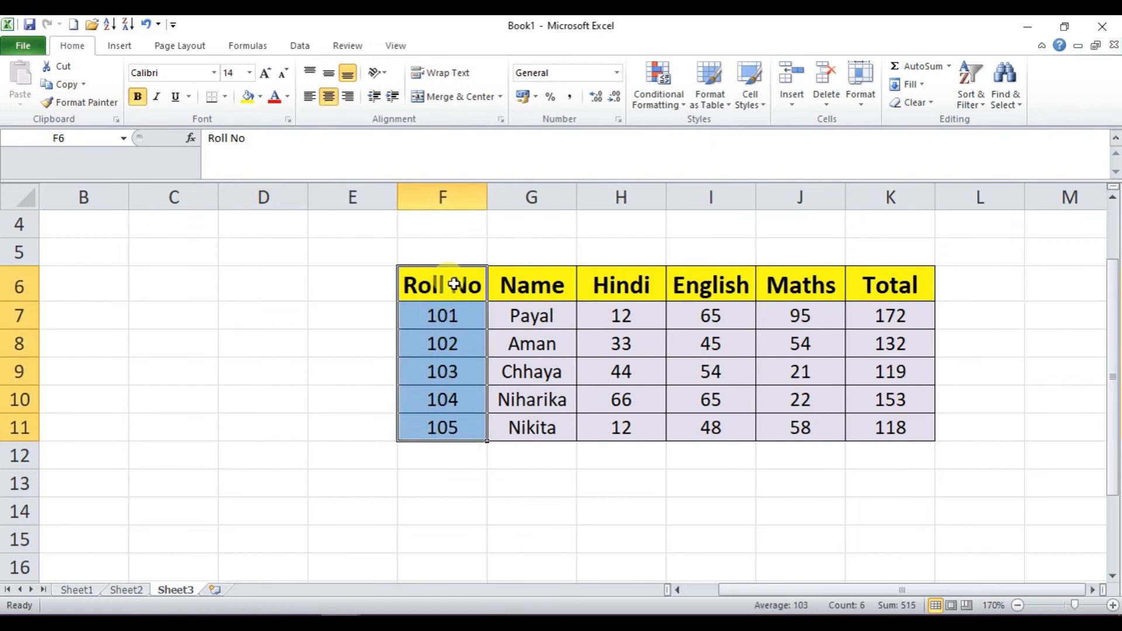
pyautogui.click(446, 319)
pyautogui.click(453, 343)
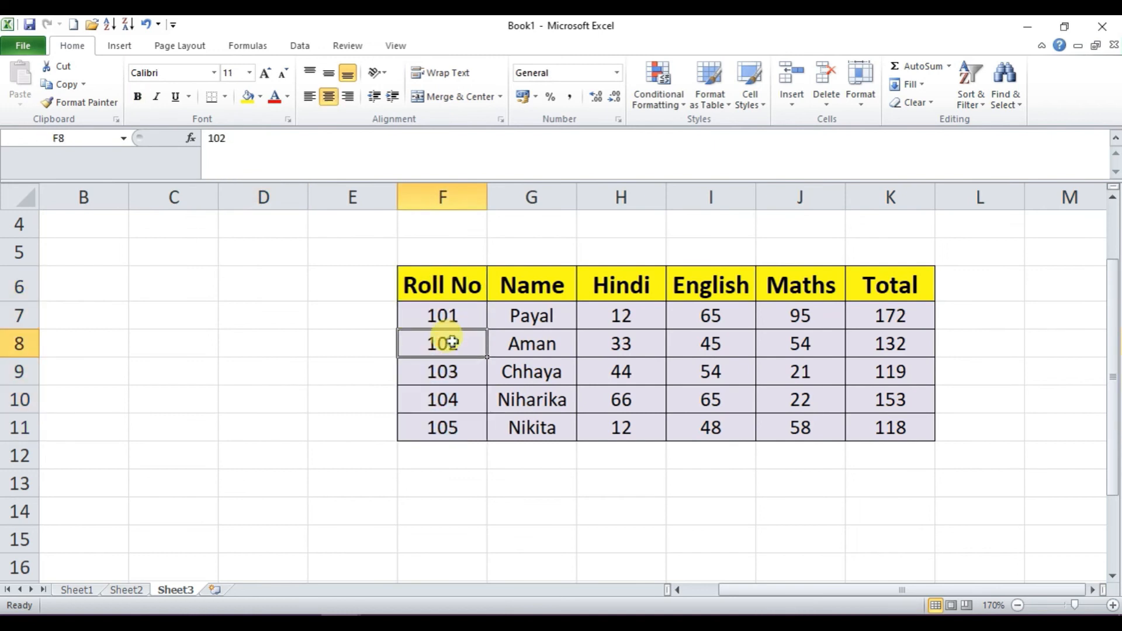
pyautogui.click(453, 368)
pyautogui.click(455, 391)
pyautogui.click(456, 420)
pyautogui.moveTo(441, 318); pyautogui.dragTo(468, 418)
pyautogui.click(533, 500)
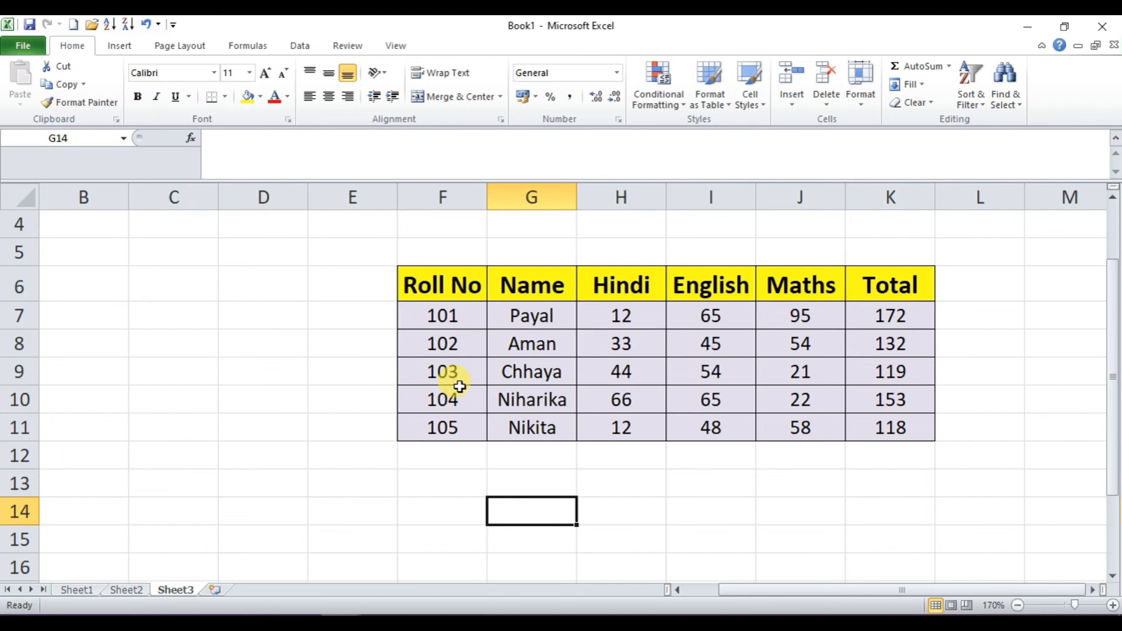
# - Review the number and name sorting examples on Sheet1, comparing the normal ranges with their A-Z and Z-A sorted lists
pyautogui.click(78, 590)
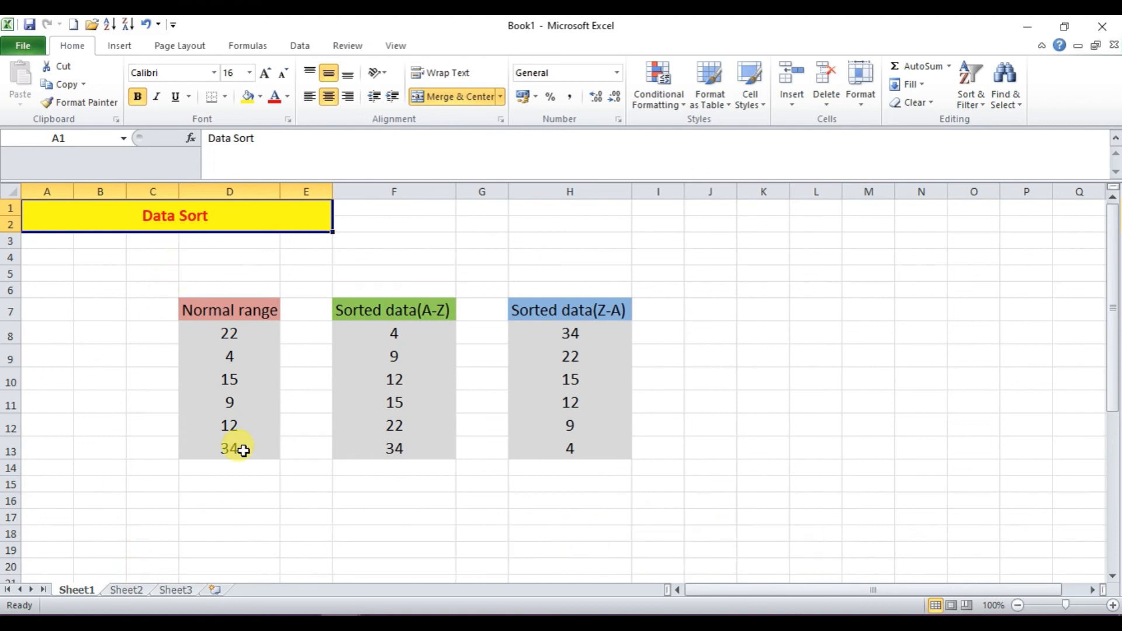
pyautogui.moveTo(170, 287); pyautogui.dragTo(899, 541)
pyautogui.scroll(-1, 660, 484)
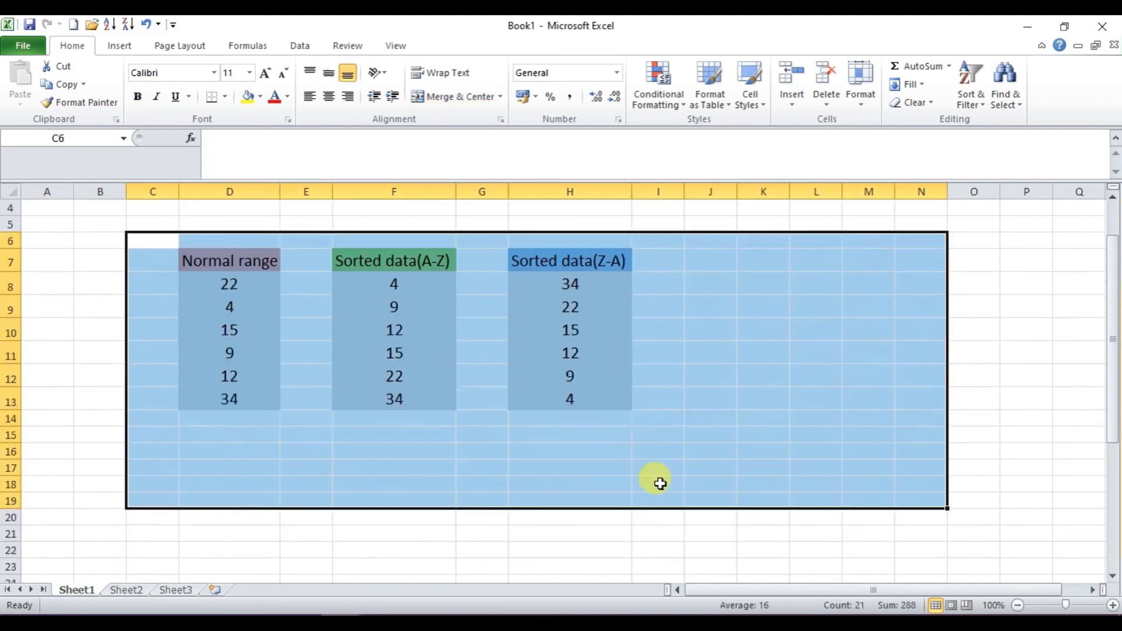
pyautogui.scroll(-5, 660, 483)
pyautogui.moveTo(156, 339); pyautogui.dragTo(839, 554)
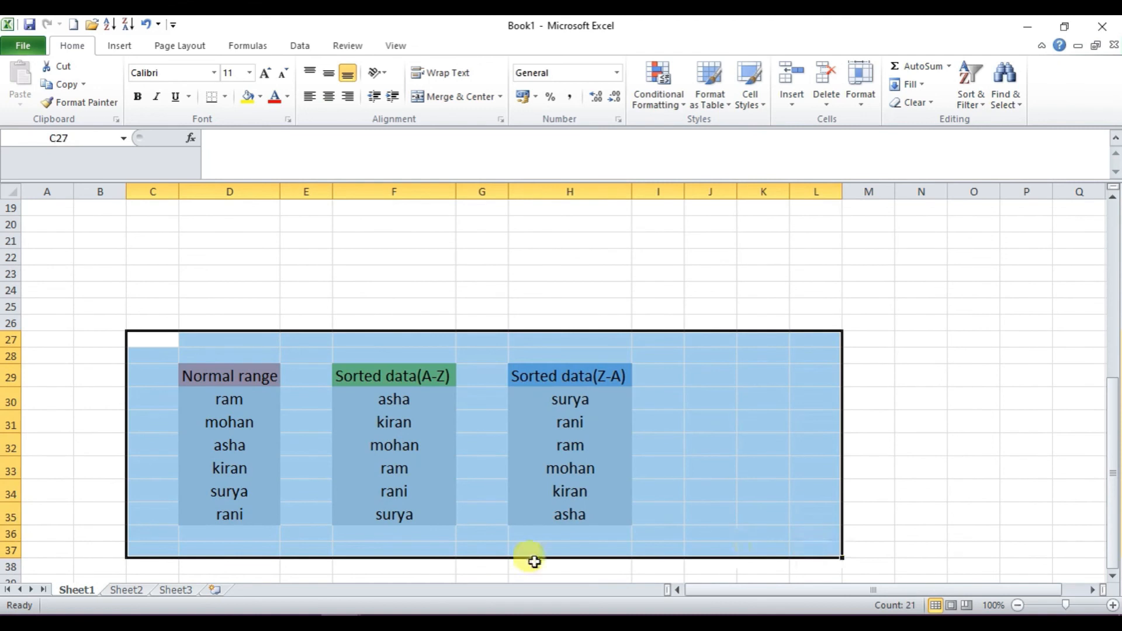
# - Review the STUDENT table on Sheet2, from its title row down to the last student record
pyautogui.click(123, 591)
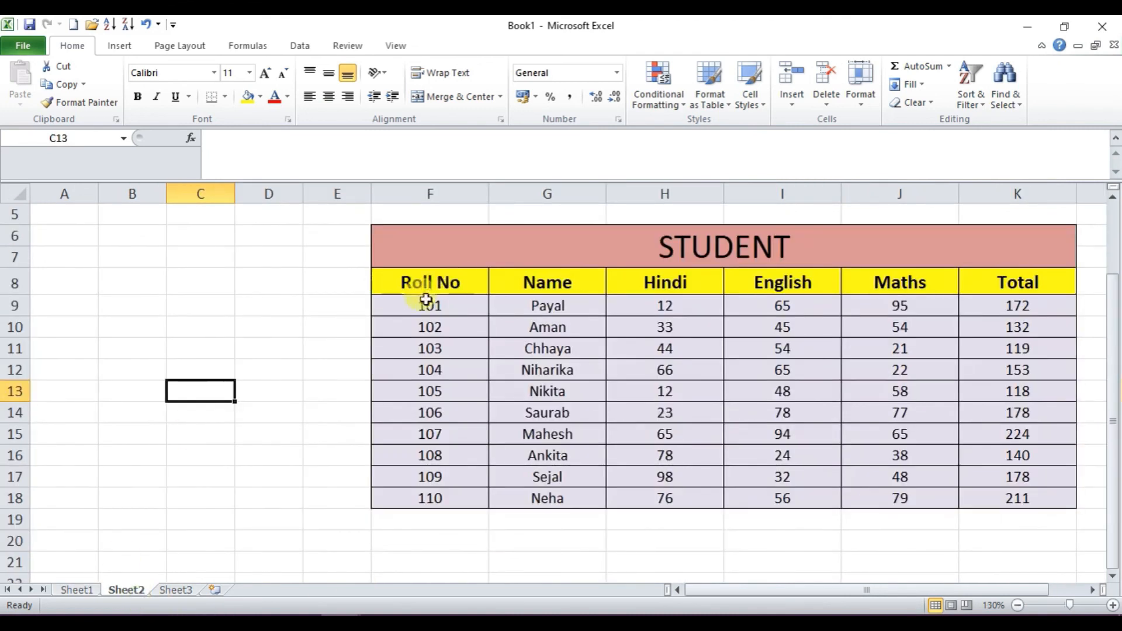
pyautogui.scroll(2, 426, 299)
pyautogui.scroll(-1, 476, 380)
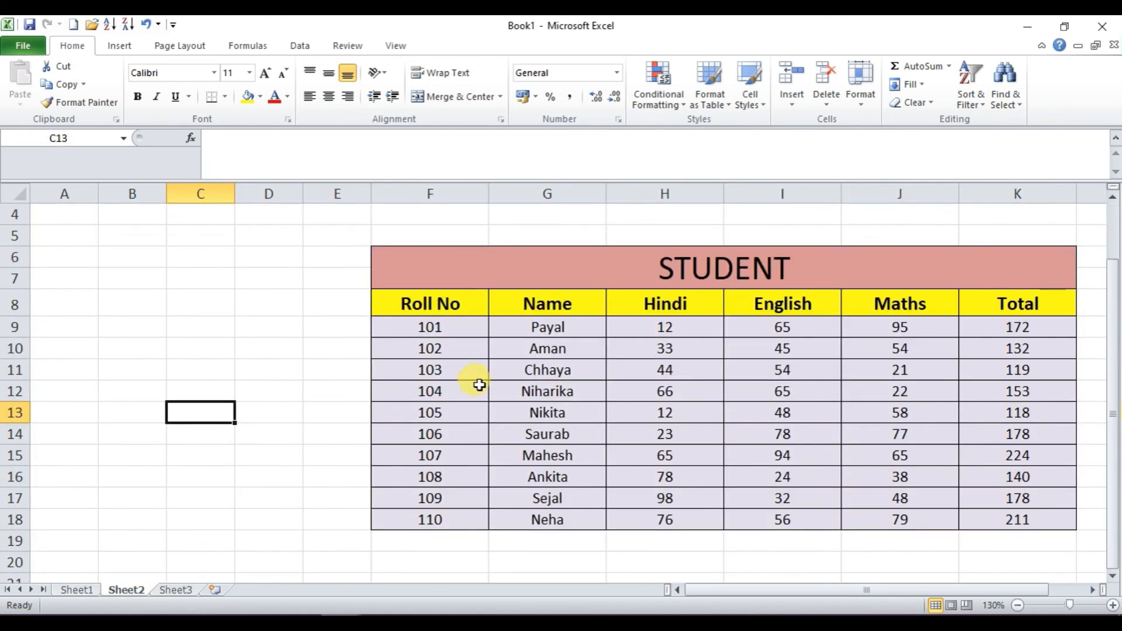
pyautogui.moveTo(323, 238); pyautogui.dragTo(937, 540)
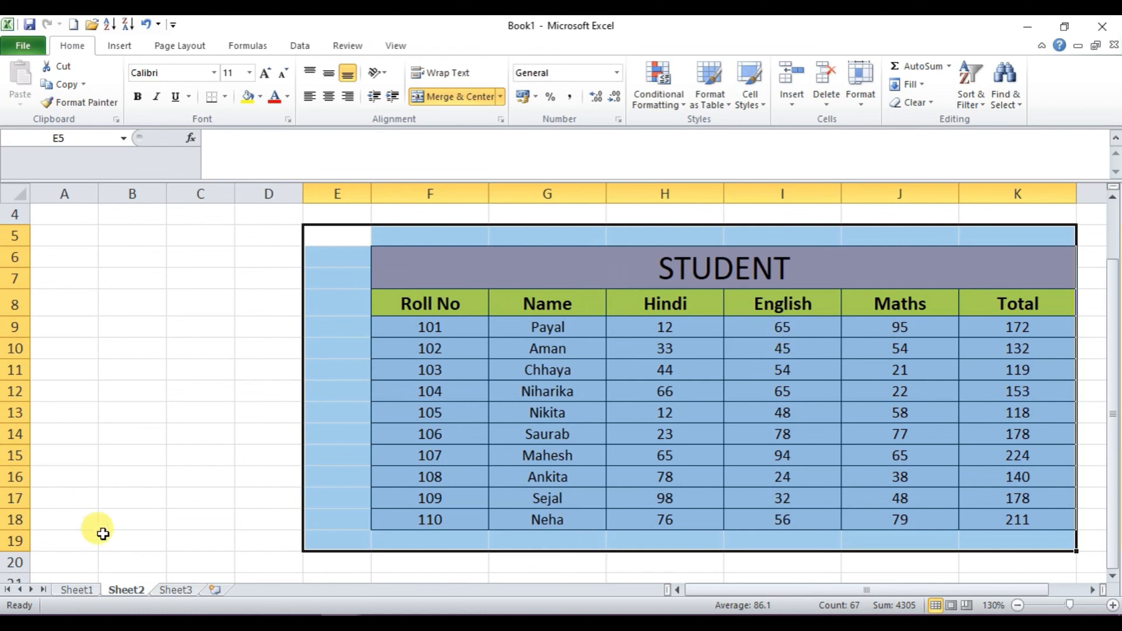
# - Review the custom sort student table F6:K11 on Sheet3 and deselect it
pyautogui.click(171, 590)
pyautogui.scroll(1, 220, 406)
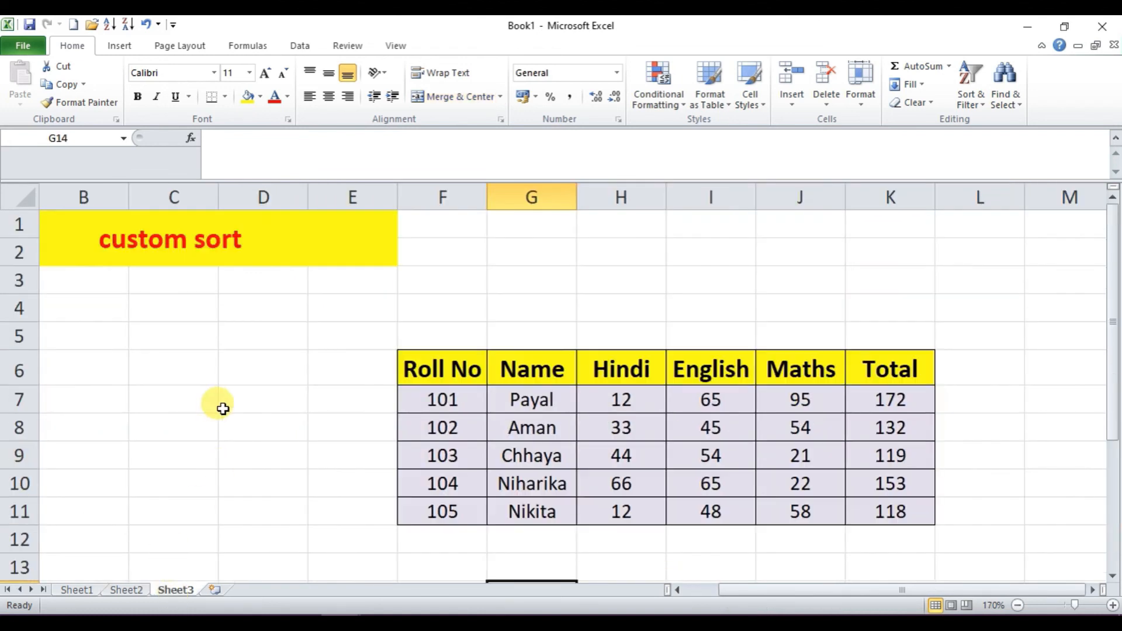
pyautogui.scroll(-2, 509, 345)
pyautogui.scroll(2, 502, 333)
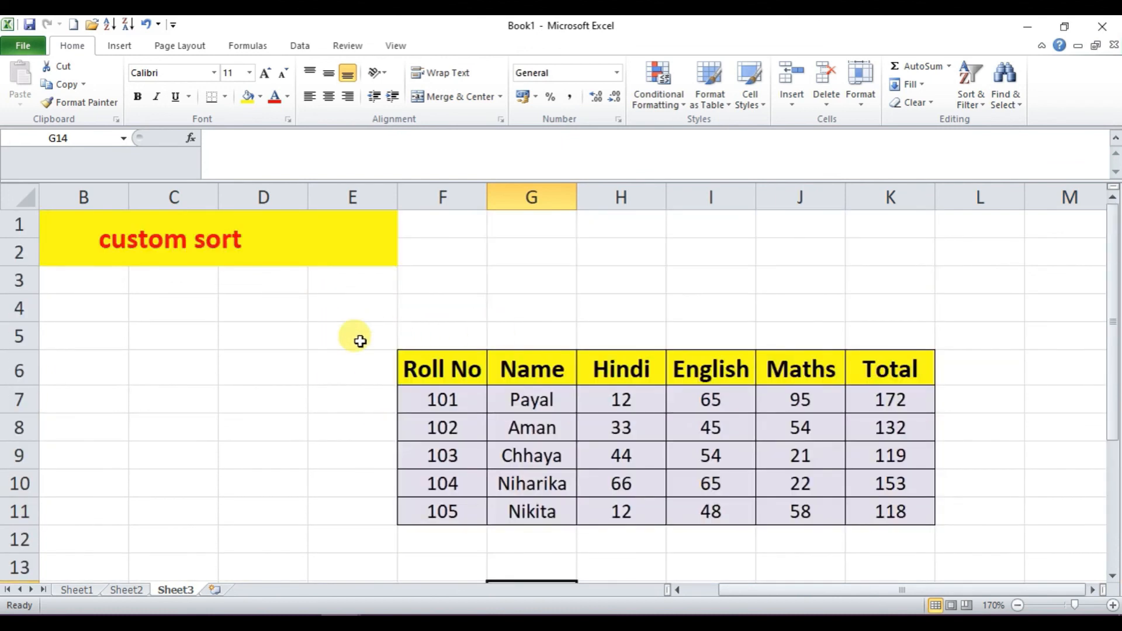
pyautogui.moveTo(362, 333); pyautogui.dragTo(976, 547)
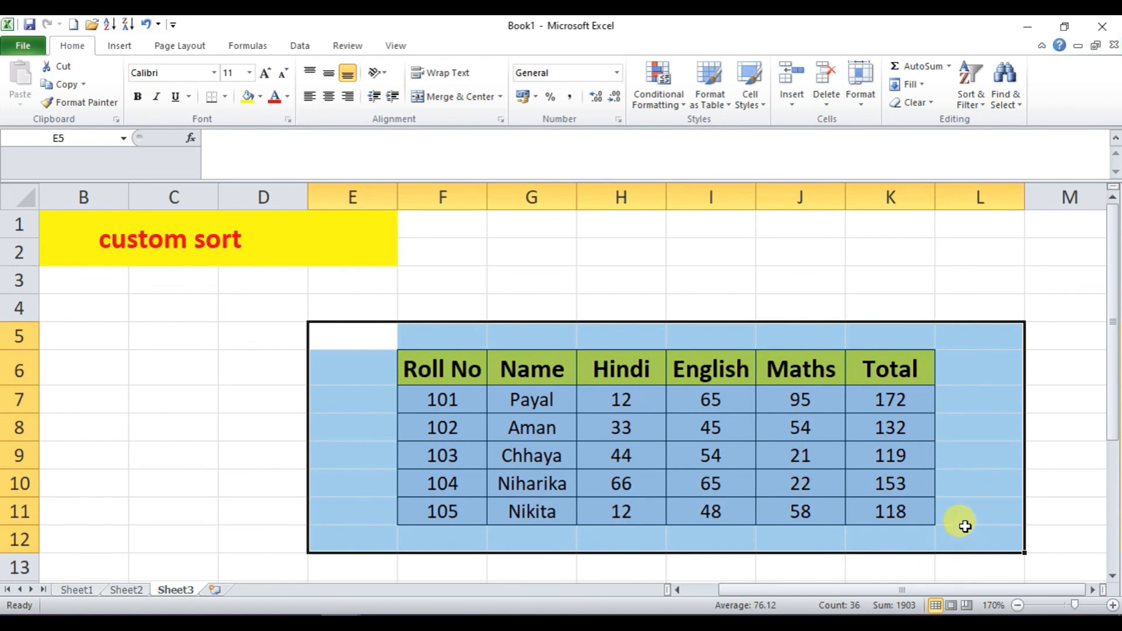
pyautogui.click(145, 440)
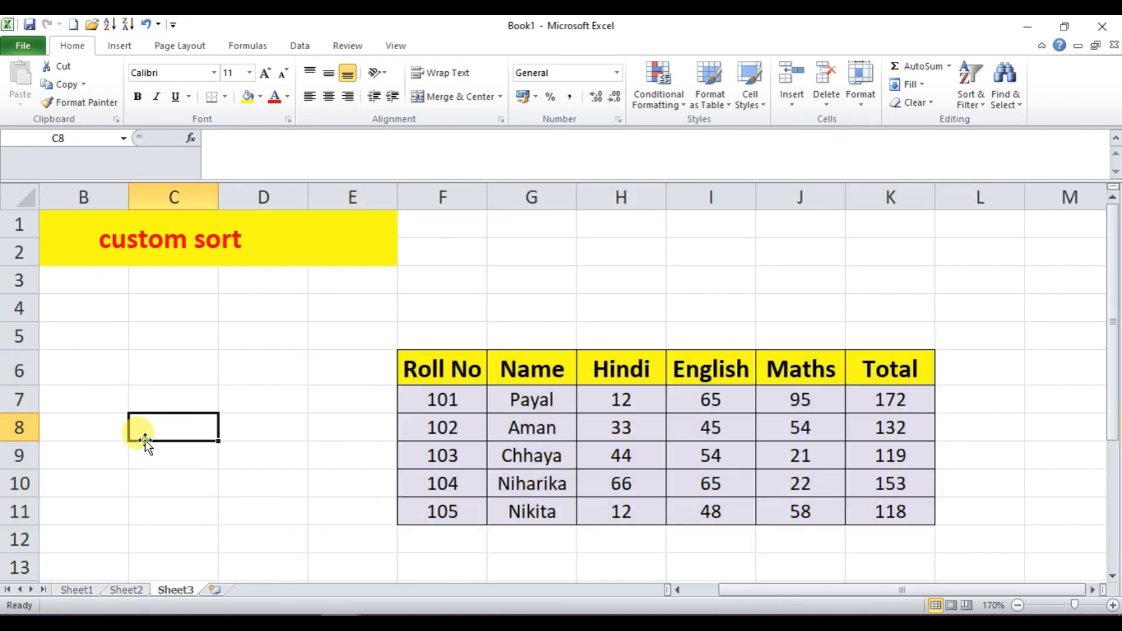